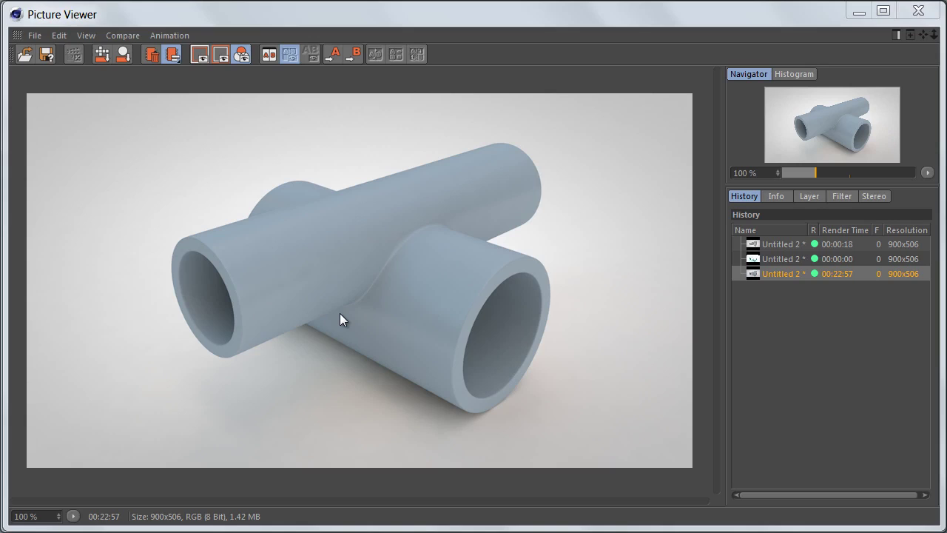
# Switch to the empty scene in the main window and add a cylinder primitive oriented along +X.
pyautogui.hotkey('alt', 'Tab')
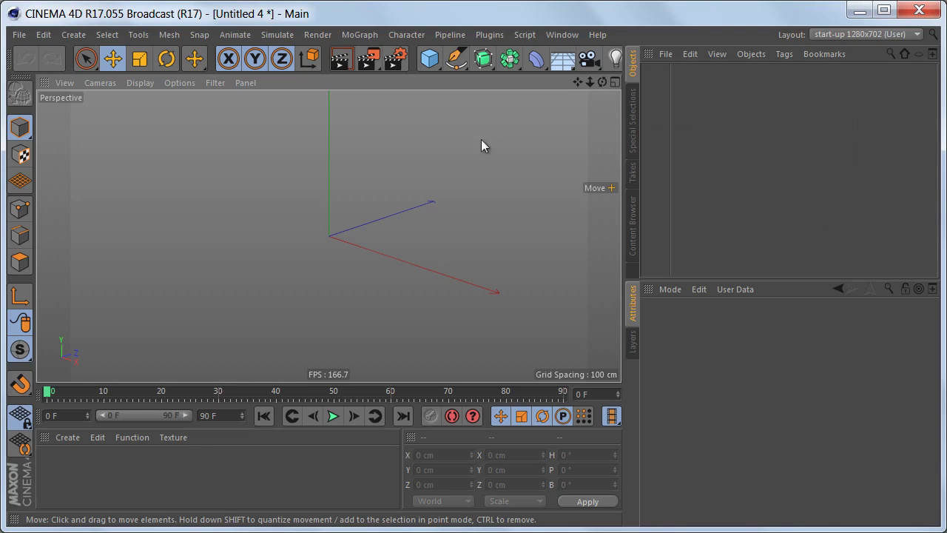
pyautogui.moveTo(427, 59); pyautogui.dragTo(749, 80)
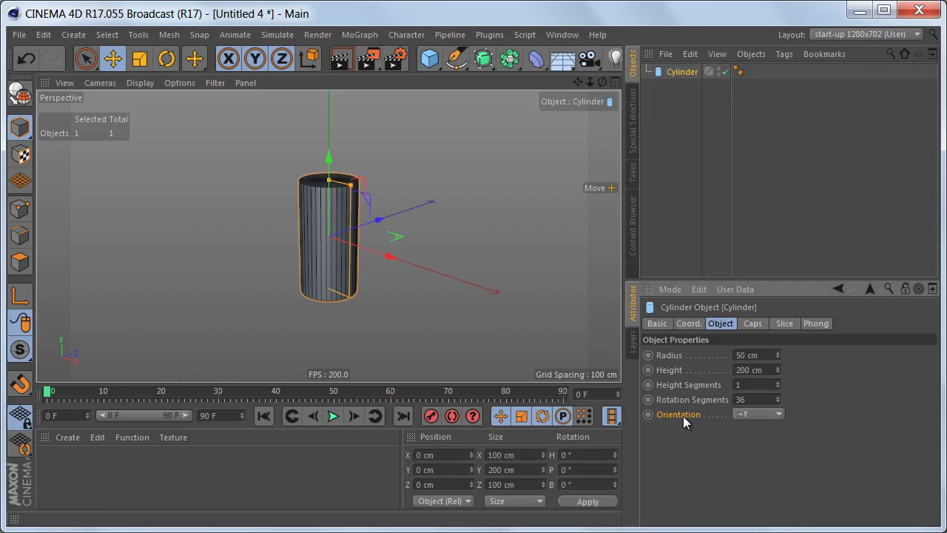
pyautogui.click(767, 418)
pyautogui.click(770, 430)
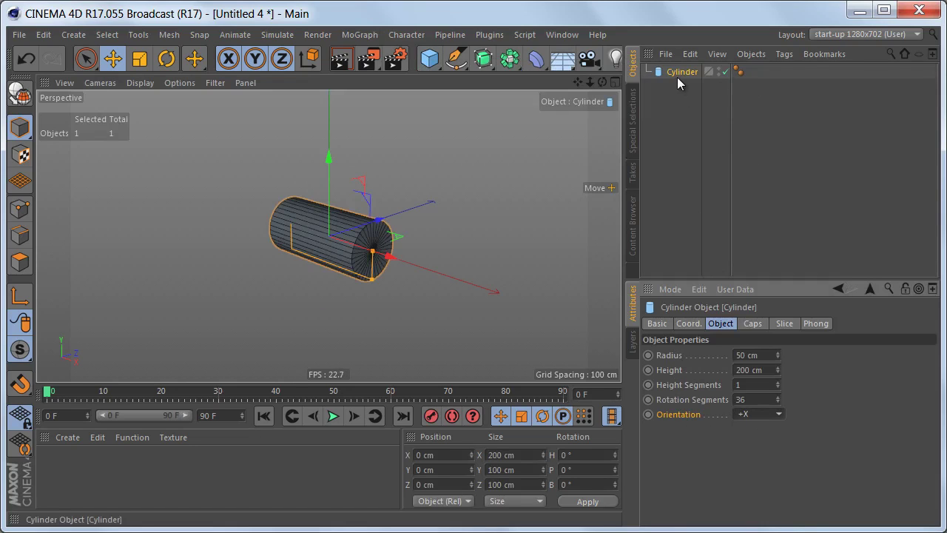
# Duplicate the cylinder and set the copy's orientation to +Z so the two cylinders cross.
pyautogui.keyDown('ctrl'); pyautogui.moveTo(685, 72); pyautogui.dragTo(684, 89); pyautogui.keyUp('ctrl')
pyautogui.keyDown('alt'); pyautogui.moveTo(365, 230); pyautogui.dragTo(456, 260, button='right'); pyautogui.keyUp('alt')
pyautogui.click(755, 413)
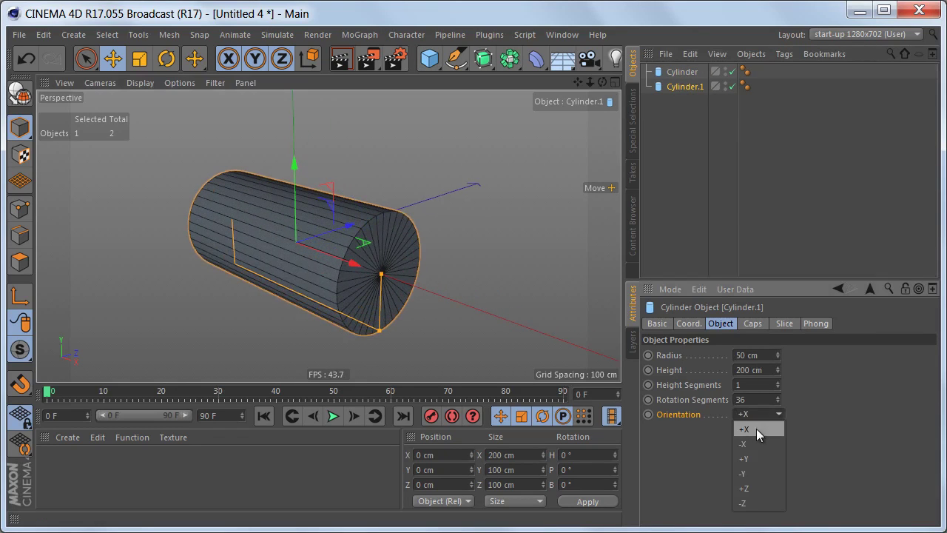
pyautogui.click(756, 489)
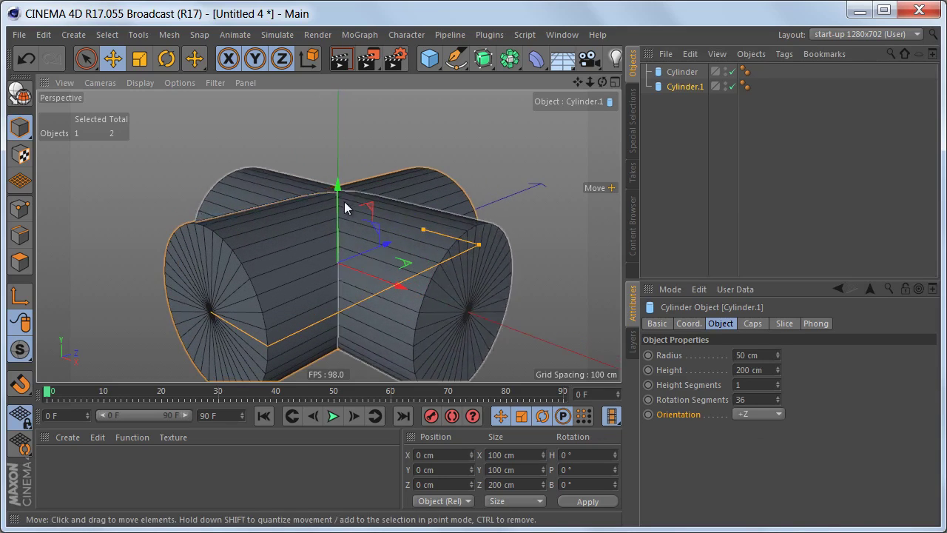
# Raise the +Z cylinder along Y to about 43 cm, leaving it partly intersecting the other cylinder.
pyautogui.moveTo(340, 181); pyautogui.dragTo(329, 119)
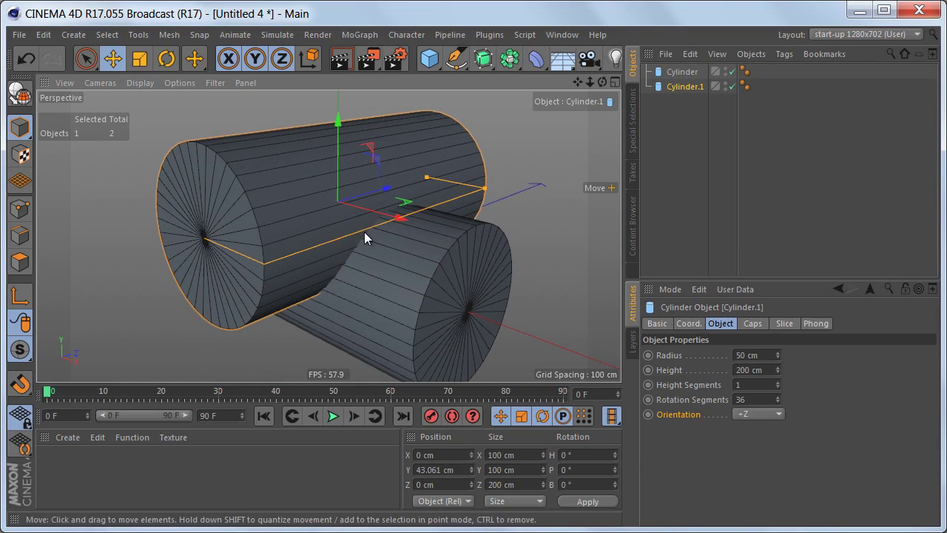
pyautogui.keyDown('alt'); pyautogui.moveTo(364, 231); pyautogui.dragTo(350, 210, button='middle'); pyautogui.keyUp('alt')
pyautogui.keyDown('alt'); pyautogui.moveTo(350, 209); pyautogui.dragTo(345, 228, button='right'); pyautogui.keyUp('alt')
pyautogui.keyDown('alt'); pyautogui.moveTo(344, 228); pyautogui.dragTo(345, 252, button='middle'); pyautogui.keyUp('alt')
pyautogui.keyDown('alt'); pyautogui.moveTo(345, 252); pyautogui.dragTo(306, 216); pyautogui.keyUp('alt')
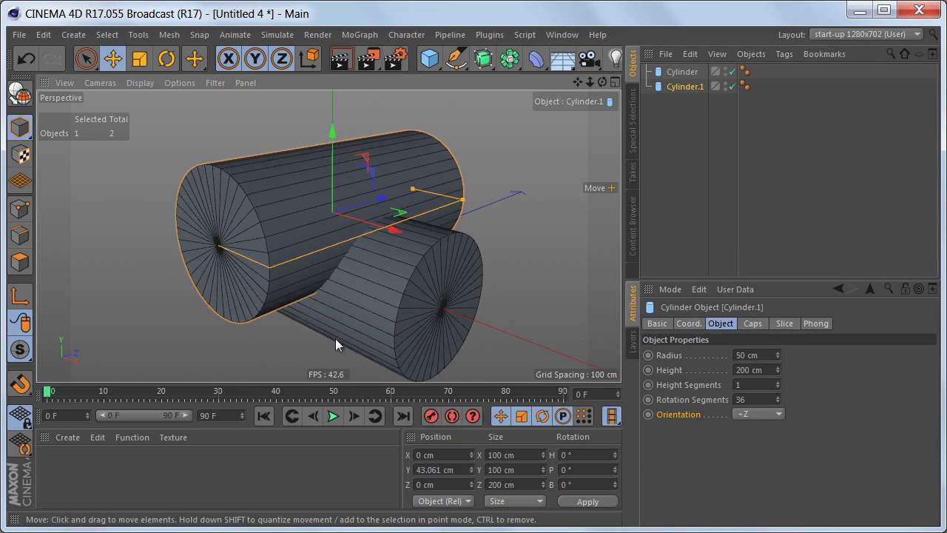
# Set the upper cylinder's radius to 35 cm.
pyautogui.click(669, 354)
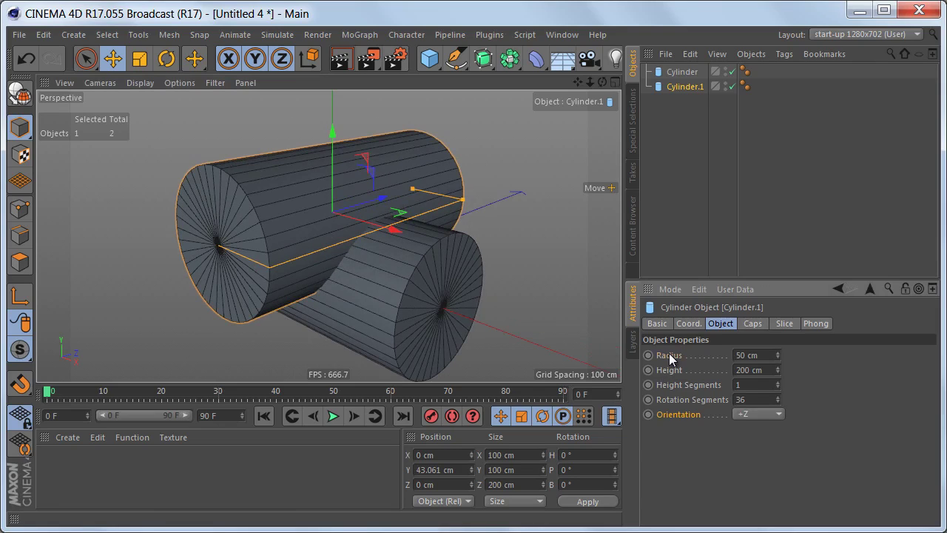
pyautogui.doubleClick(749, 355)
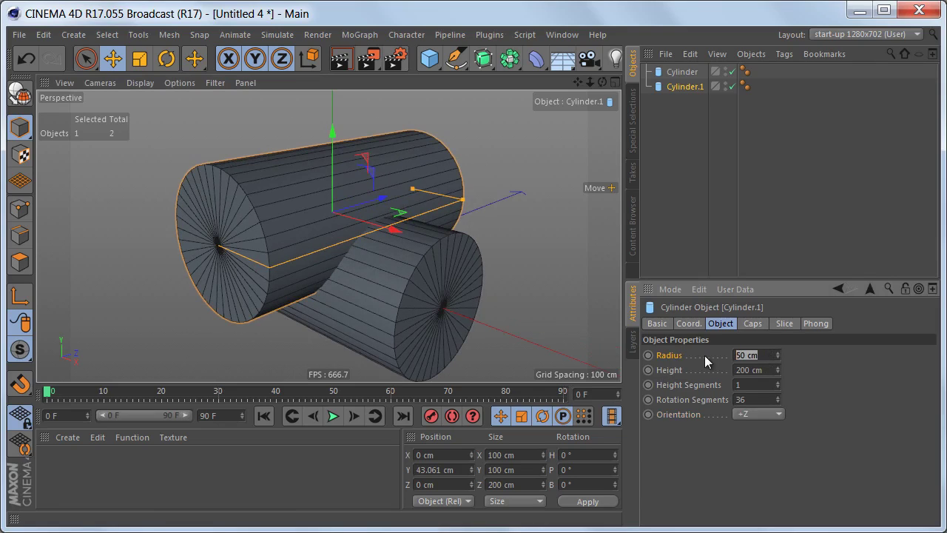
pyautogui.write('35')
pyautogui.press('Return')
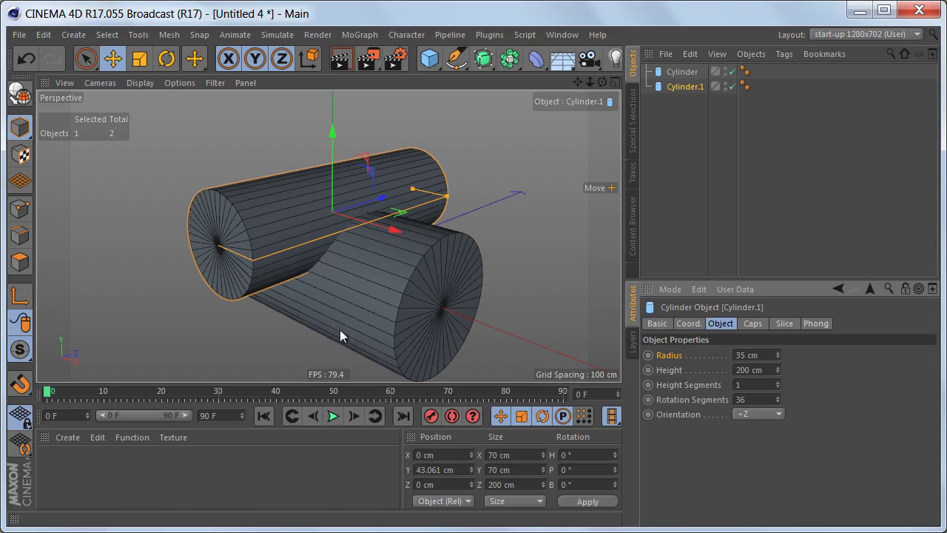
pyautogui.scroll(3, 400, 274)
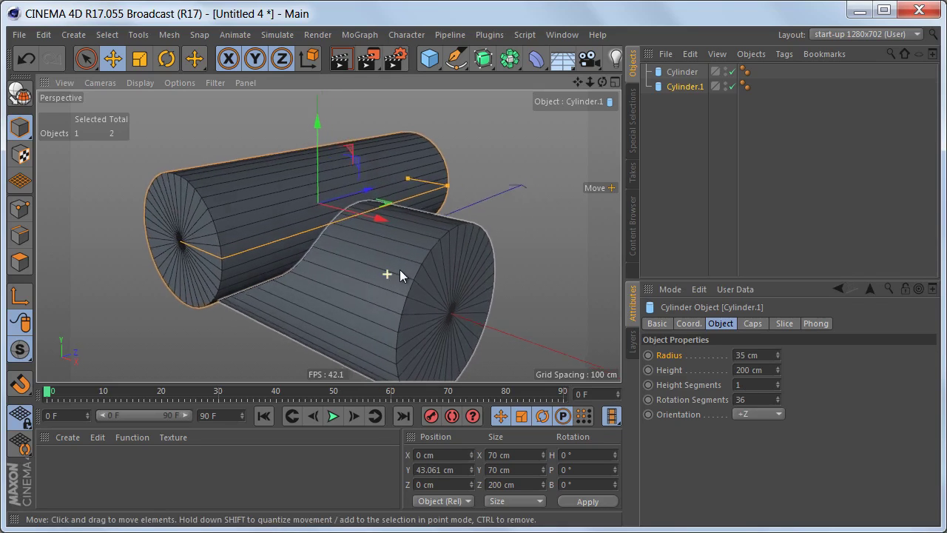
# Set the lower cylinder's rotation segments to 24.
pyautogui.scroll(3, 399, 274)
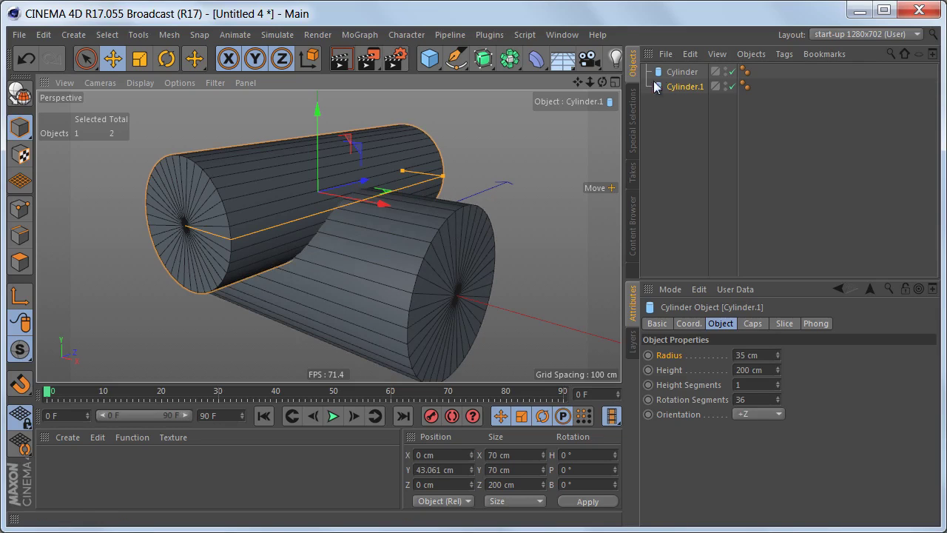
pyautogui.click(681, 72)
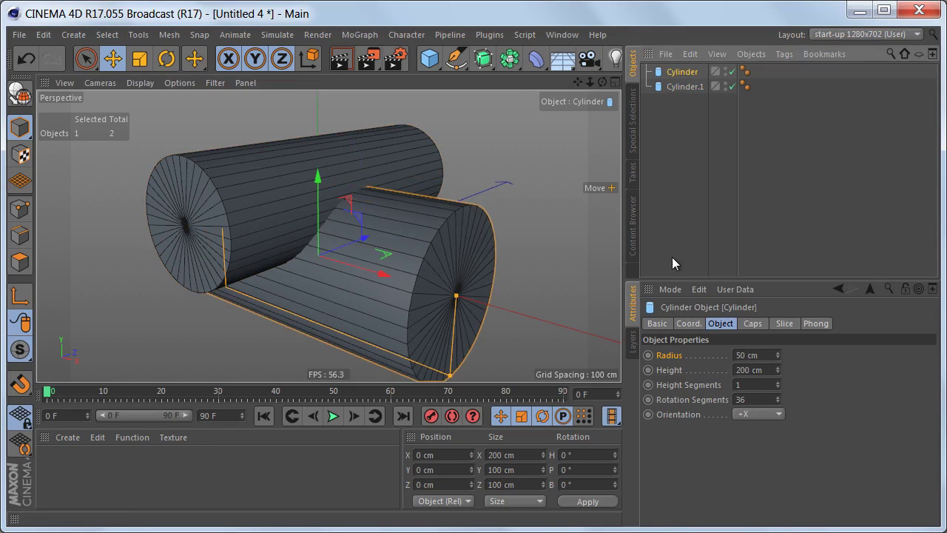
pyautogui.click(750, 399)
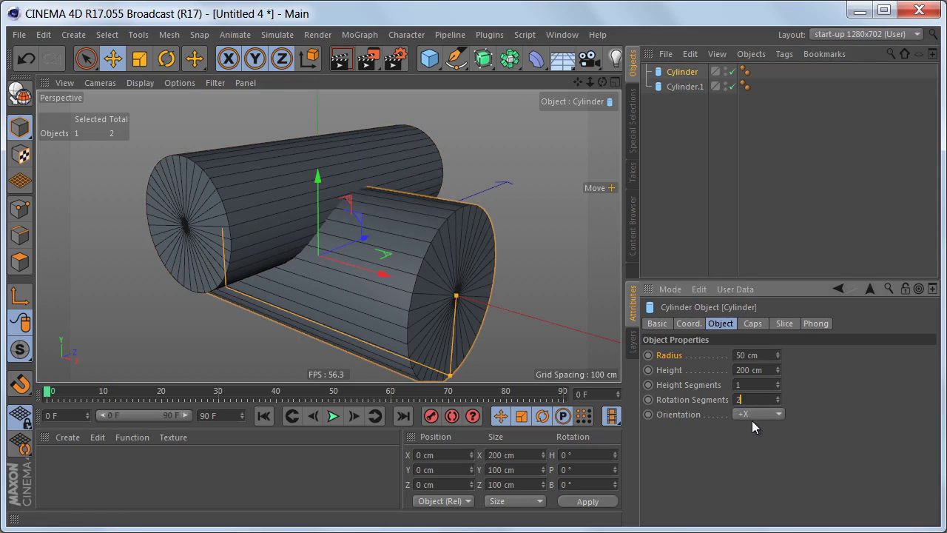
pyautogui.press('Return')
pyautogui.scroll(3, 319, 270)
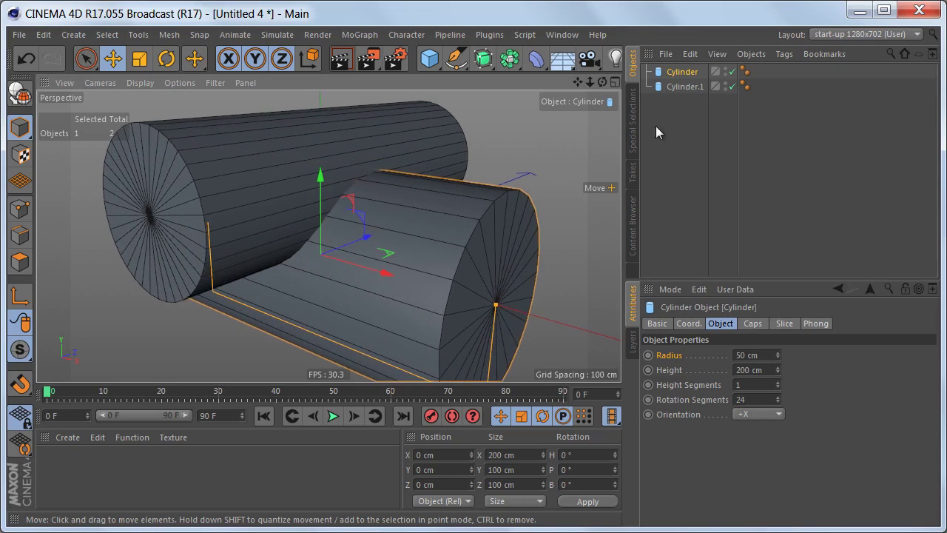
# Reduce the upper cylinder's rotation segments to 20 so its edges line up better with the lower cylinder's edges.
pyautogui.click(698, 86)
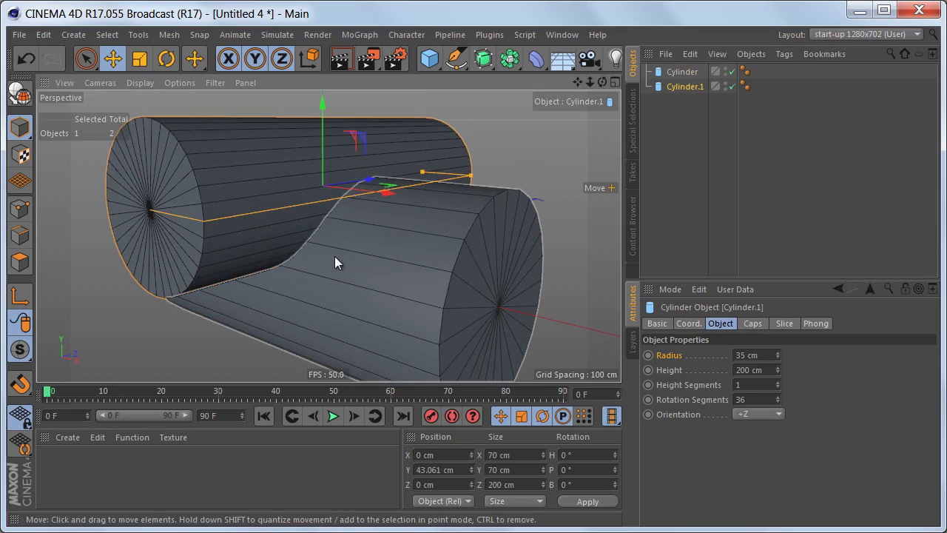
pyautogui.keyDown('alt'); pyautogui.moveTo(334, 256); pyautogui.dragTo(301, 238); pyautogui.keyUp('alt')
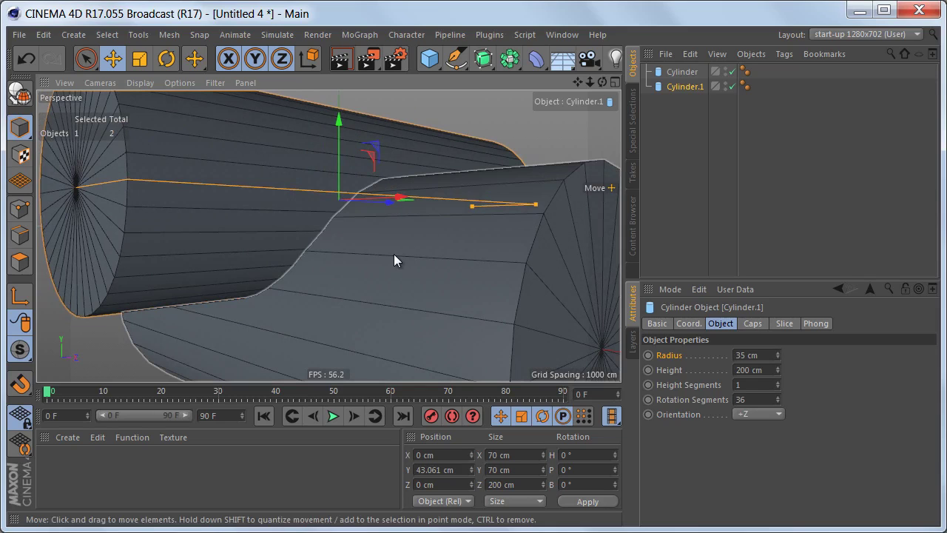
pyautogui.click(703, 402)
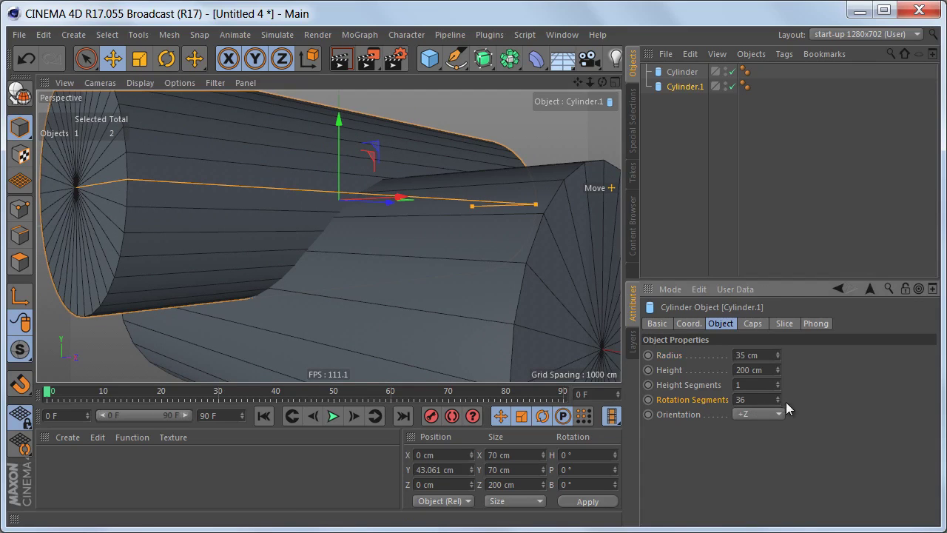
pyautogui.moveTo(780, 399); pyautogui.dragTo(780, 398)
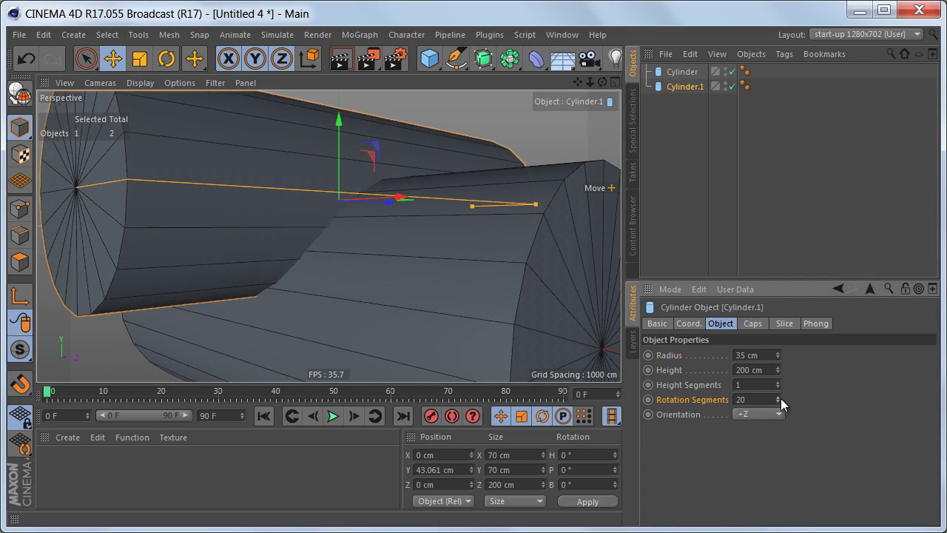
# Raise the upper cylinder along Y to about 46 cm.
pyautogui.keyDown('alt'); pyautogui.moveTo(346, 247); pyautogui.dragTo(344, 269); pyautogui.keyUp('alt')
pyautogui.moveTo(349, 143); pyautogui.dragTo(350, 138)
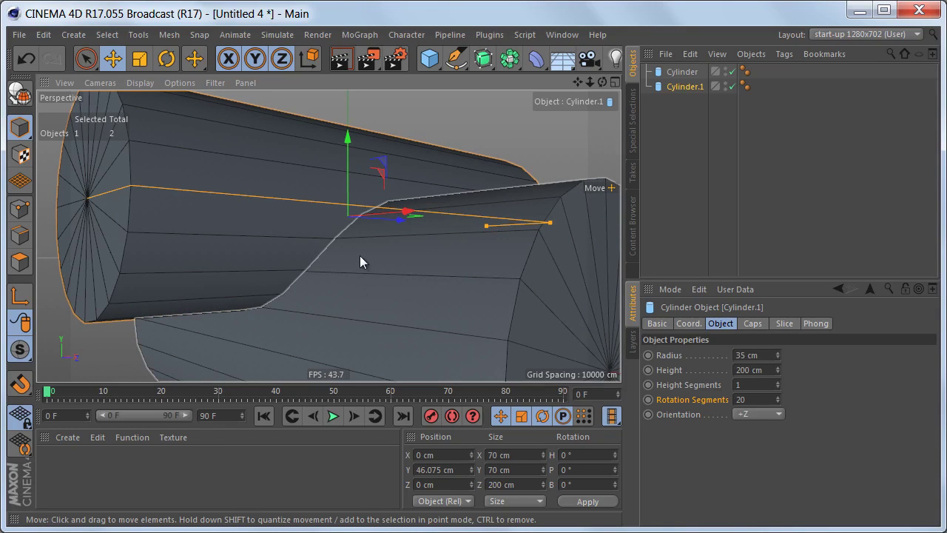
pyautogui.scroll(5, 363, 255)
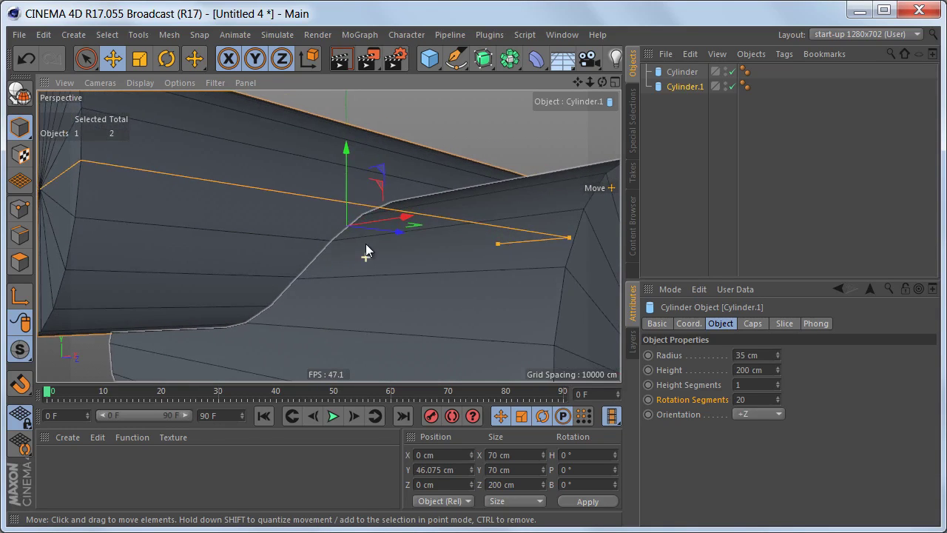
# Examine from several angles how the edges of the two cylinders meet along their intersection.
pyautogui.keyDown('alt'); pyautogui.moveTo(366, 244); pyautogui.dragTo(361, 244); pyautogui.keyUp('alt')
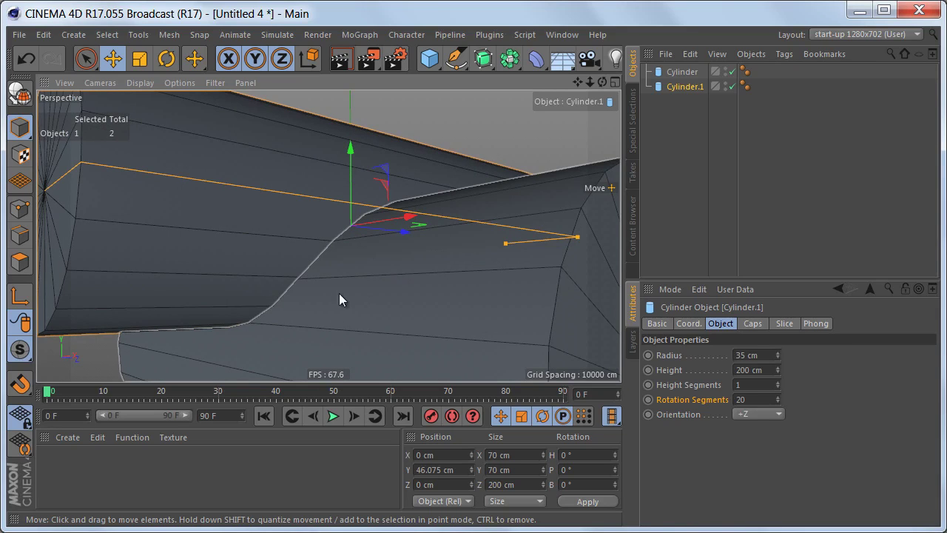
pyautogui.moveTo(339, 293)
pyautogui.keyDown('alt'); pyautogui.mouseDown()
pyautogui.moveTo(358, 296)
pyautogui.moveTo(344, 299)
pyautogui.mouseUp(); pyautogui.keyUp('alt')
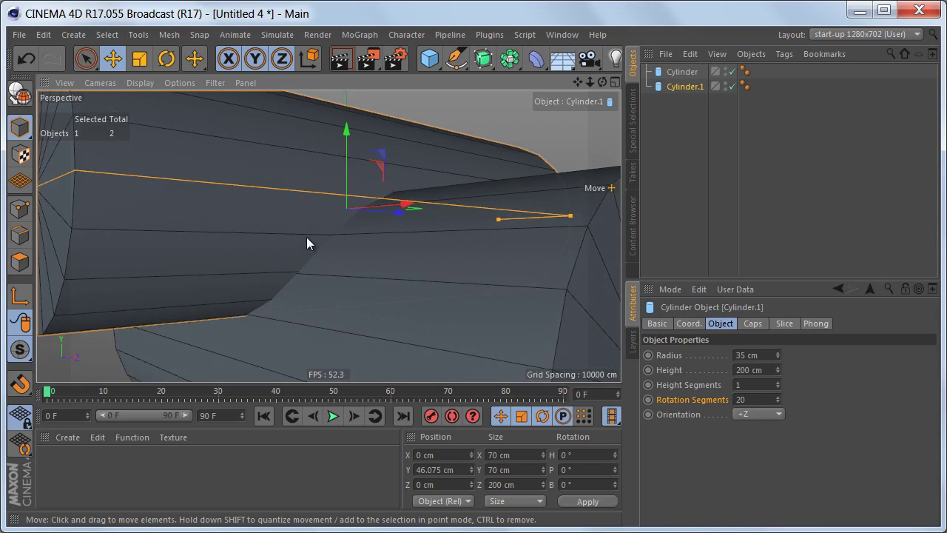
pyautogui.click(650, 192)
pyautogui.keyDown('alt'); pyautogui.moveTo(486, 262); pyautogui.dragTo(443, 256); pyautogui.keyUp('alt')
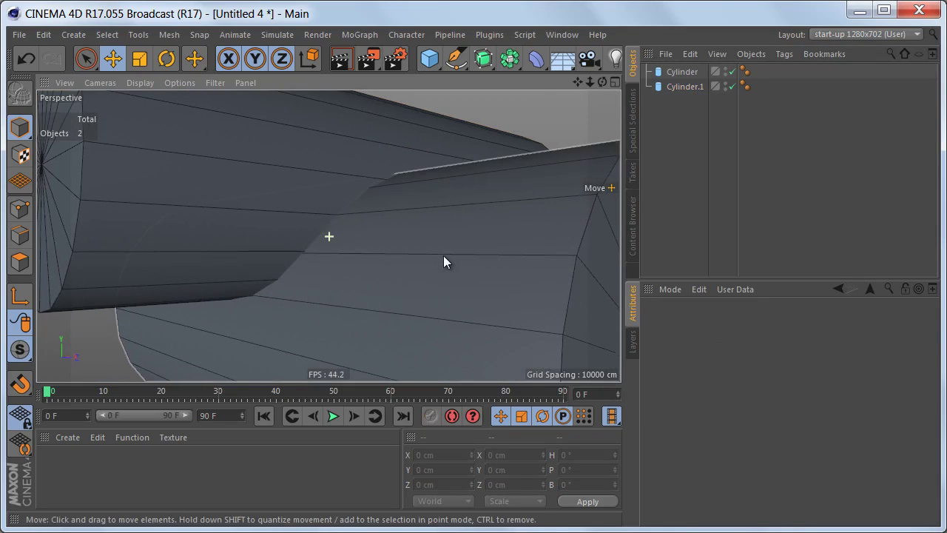
pyautogui.keyDown('alt'); pyautogui.moveTo(334, 300); pyautogui.dragTo(283, 305); pyautogui.keyUp('alt')
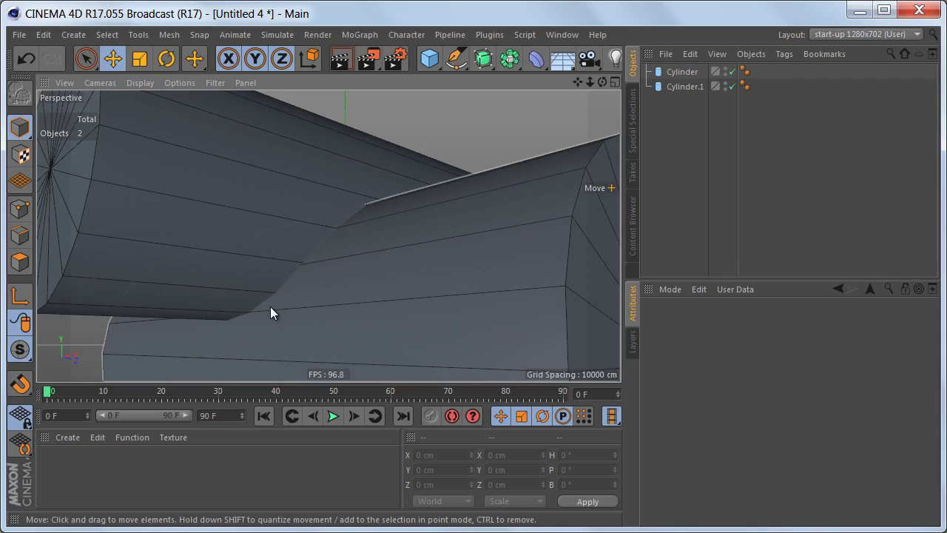
pyautogui.scroll(-2, 301, 284)
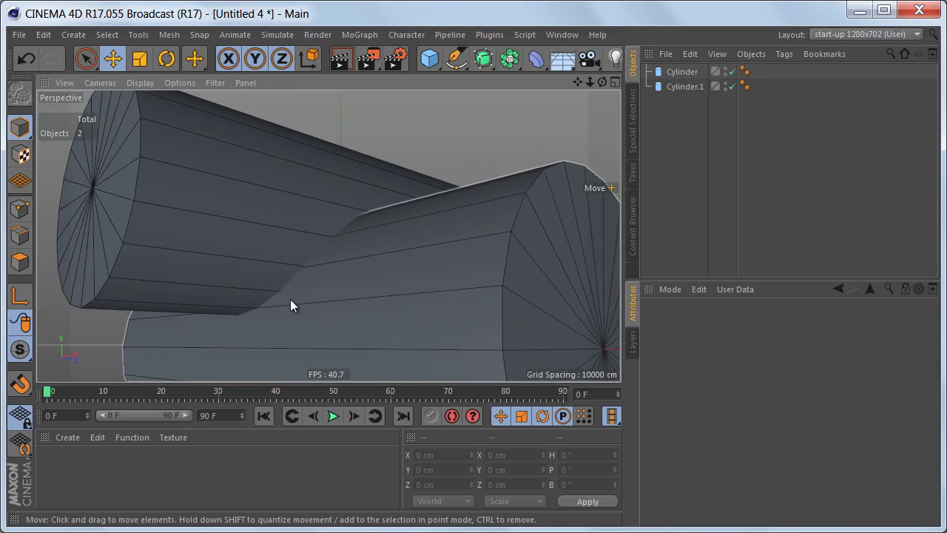
pyautogui.scroll(2, 271, 289)
pyautogui.keyDown('alt'); pyautogui.moveTo(370, 224); pyautogui.dragTo(381, 249); pyautogui.keyUp('alt')
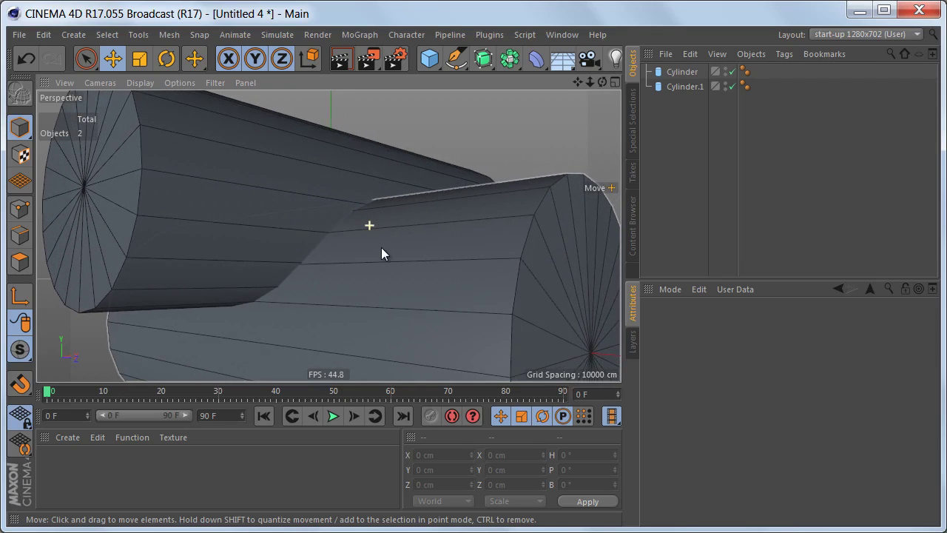
# Lower the upper cylinder along Y to about 44.1 cm to fine-tune how its edges meet the lower cylinder's.
pyautogui.click(684, 86)
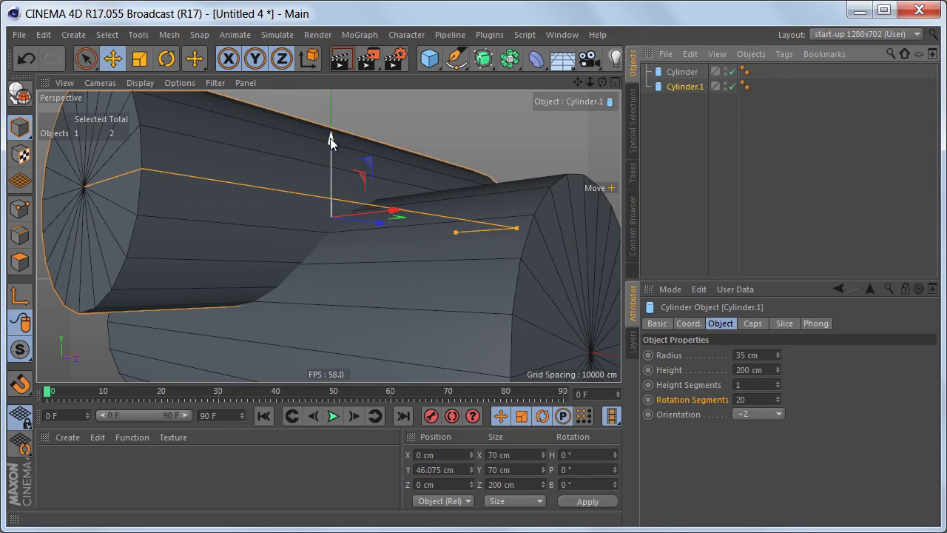
pyautogui.moveTo(335, 138); pyautogui.dragTo(349, 143)
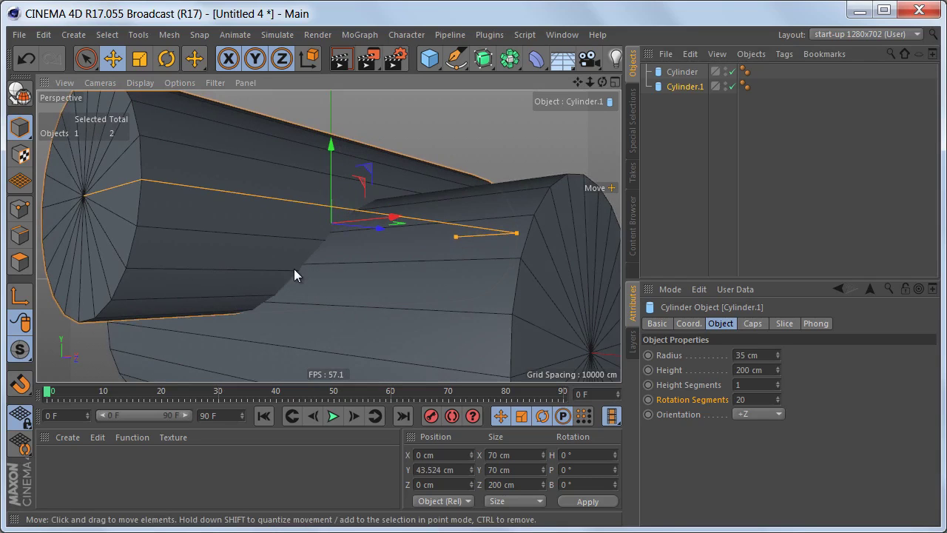
pyautogui.moveTo(307, 263)
pyautogui.keyDown('alt'); pyautogui.mouseDown()
pyautogui.moveTo(337, 289)
pyautogui.moveTo(325, 265)
pyautogui.mouseUp(); pyautogui.keyUp('alt')
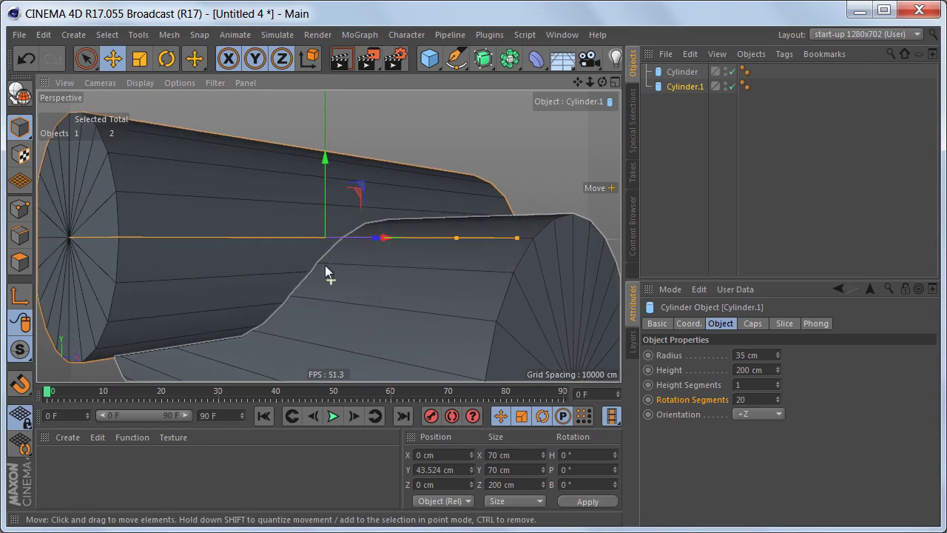
pyautogui.moveTo(325, 162); pyautogui.dragTo(360, 251)
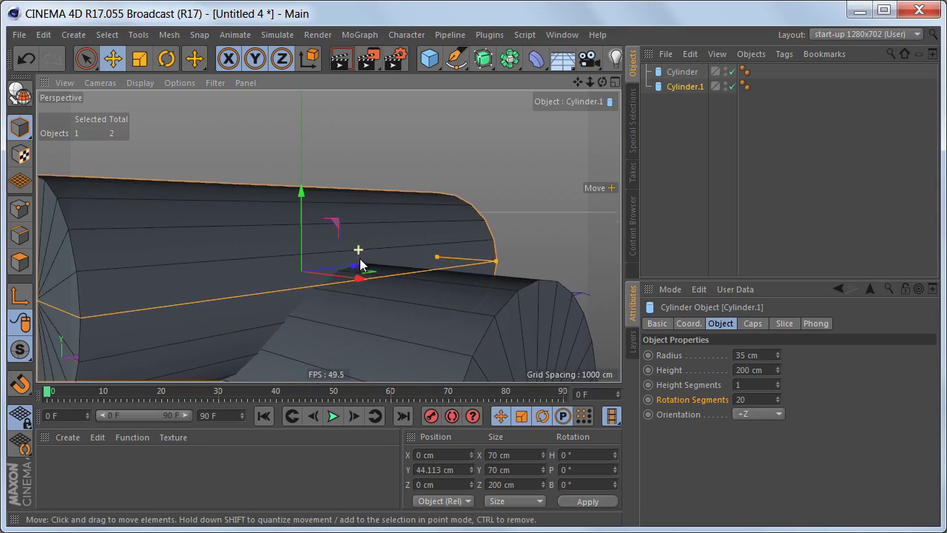
pyautogui.click(666, 184)
pyautogui.keyDown('alt'); pyautogui.moveTo(413, 278); pyautogui.dragTo(273, 243); pyautogui.keyUp('alt')
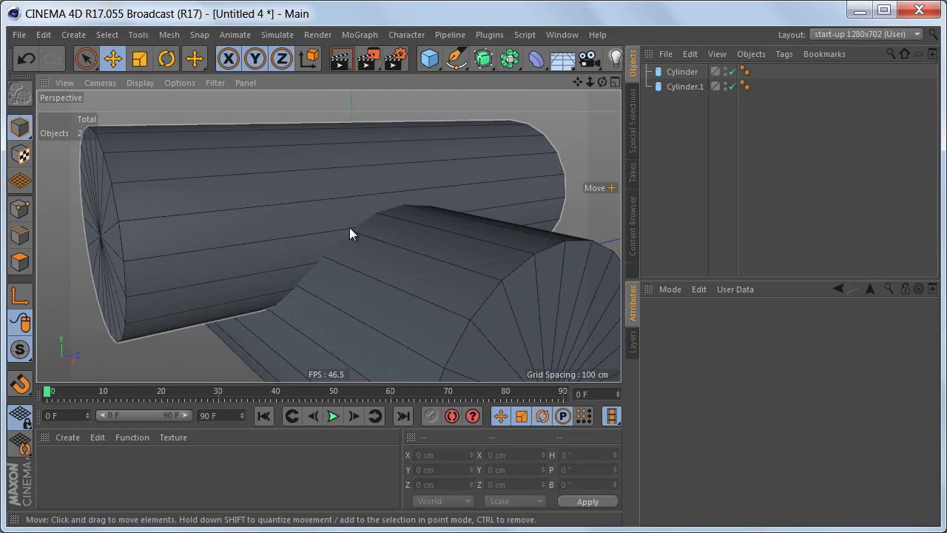
pyautogui.keyDown('alt'); pyautogui.moveTo(368, 231); pyautogui.dragTo(292, 296); pyautogui.keyUp('alt')
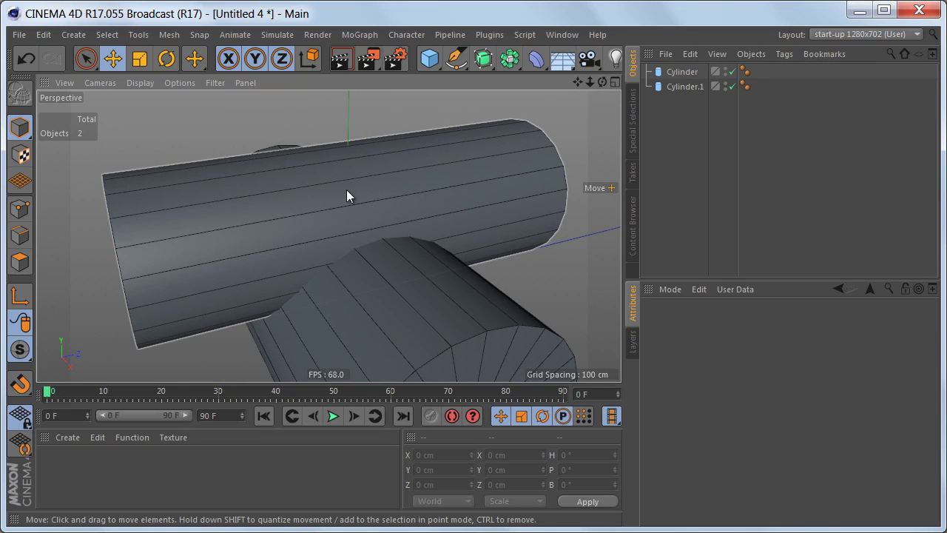
# Set the height segments of both cylinders together to 2.
pyautogui.click(680, 72)
pyautogui.keyDown('shift'); pyautogui.click(684, 86); pyautogui.keyUp('shift')
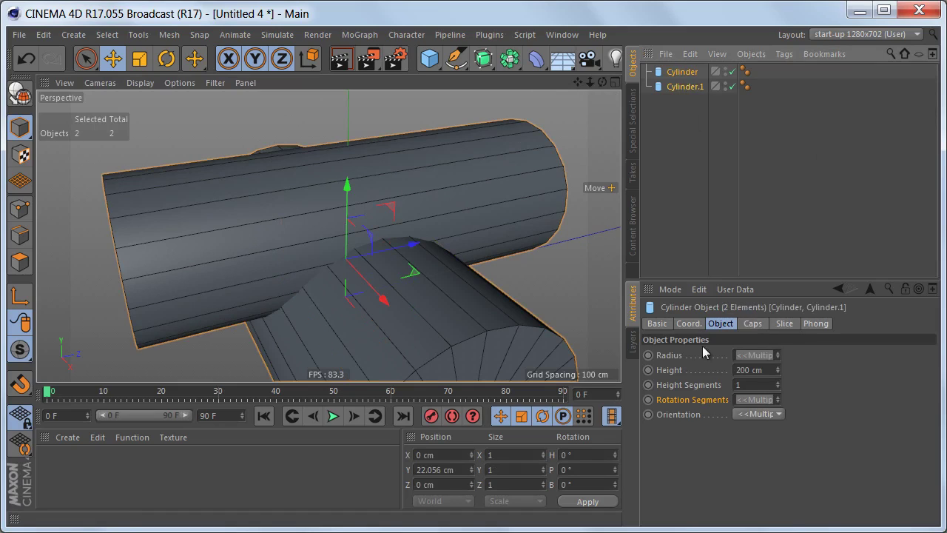
pyautogui.click(777, 380)
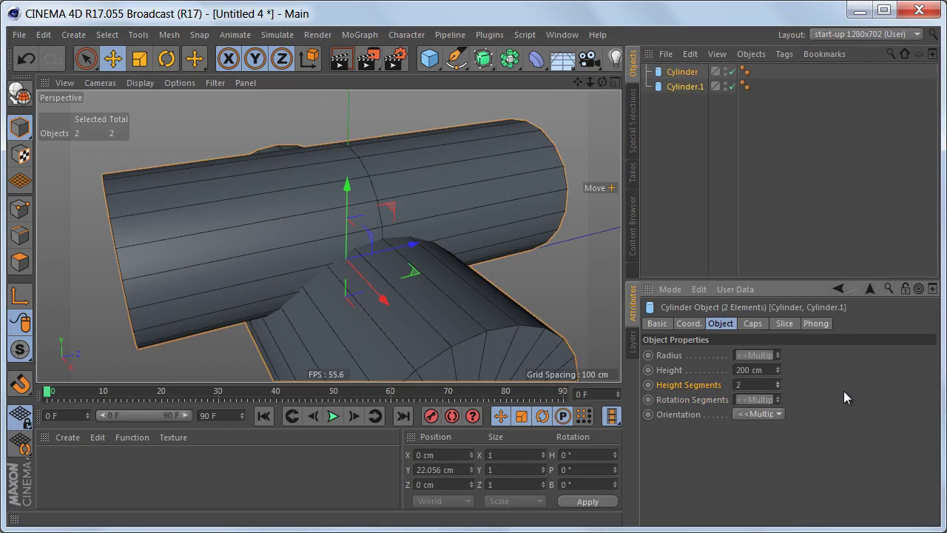
# Examine from several angles how the middle segment rings line up with the intersection of the two cylinders.
pyautogui.keyDown('alt'); pyautogui.moveTo(413, 271); pyautogui.dragTo(426, 282); pyautogui.keyUp('alt')
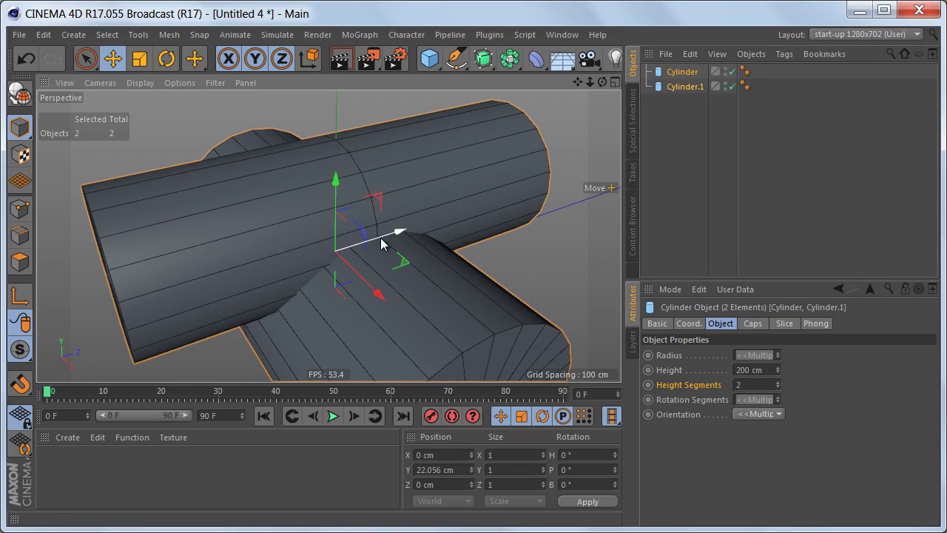
pyautogui.keyDown('alt'); pyautogui.moveTo(410, 293); pyautogui.dragTo(317, 341); pyautogui.keyUp('alt')
pyautogui.keyDown('alt'); pyautogui.moveTo(330, 280); pyautogui.dragTo(368, 225, button='middle'); pyautogui.keyUp('alt')
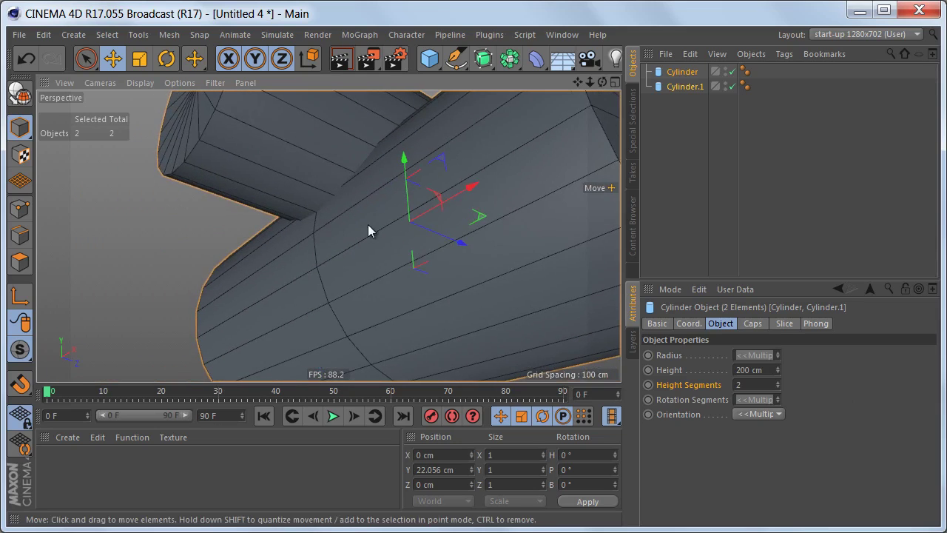
pyautogui.keyDown('alt'); pyautogui.moveTo(367, 225); pyautogui.dragTo(420, 226); pyautogui.keyUp('alt')
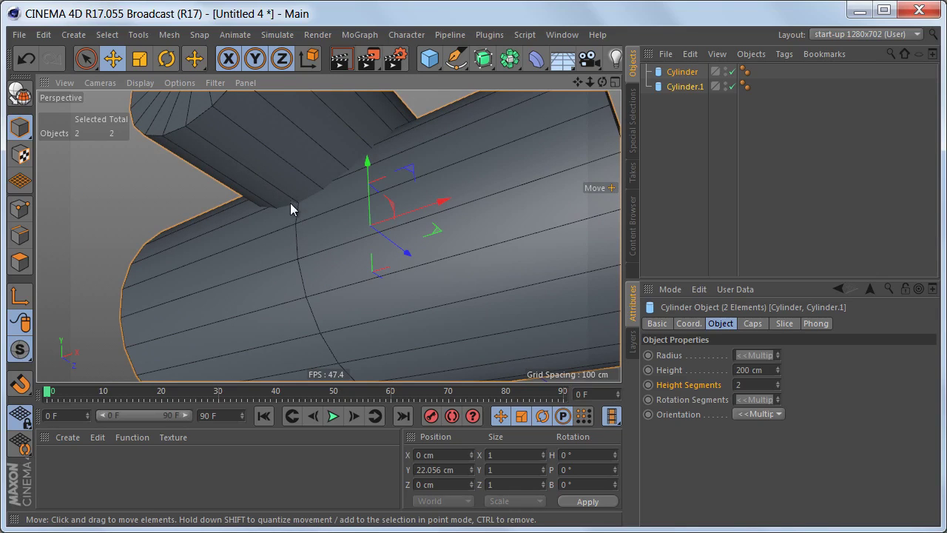
pyautogui.keyDown('alt'); pyautogui.moveTo(375, 190); pyautogui.dragTo(332, 293); pyautogui.keyUp('alt')
pyautogui.scroll(-3, 336, 227)
pyautogui.keyDown('alt'); pyautogui.moveTo(338, 213); pyautogui.dragTo(354, 268); pyautogui.keyUp('alt')
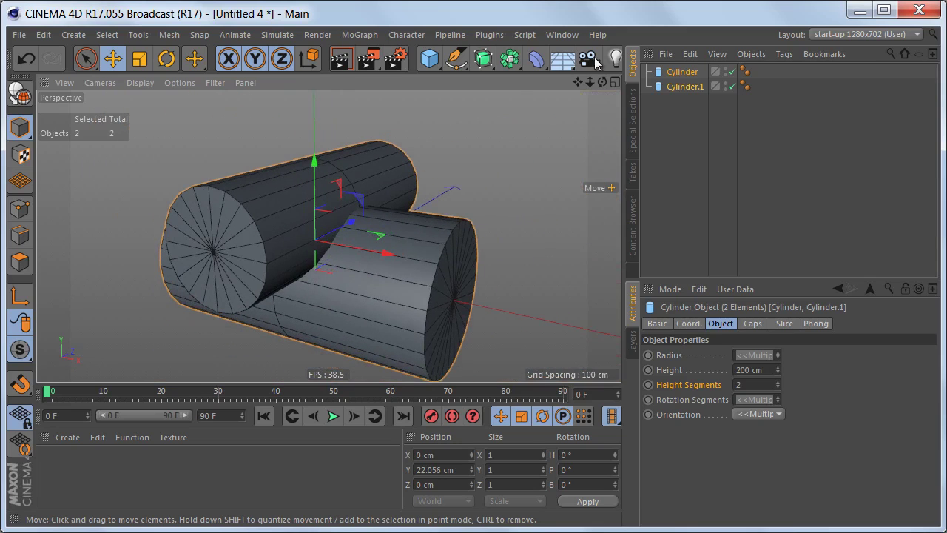
# Add a Boole object and make both cylinders its children.
pyautogui.click(510, 62)
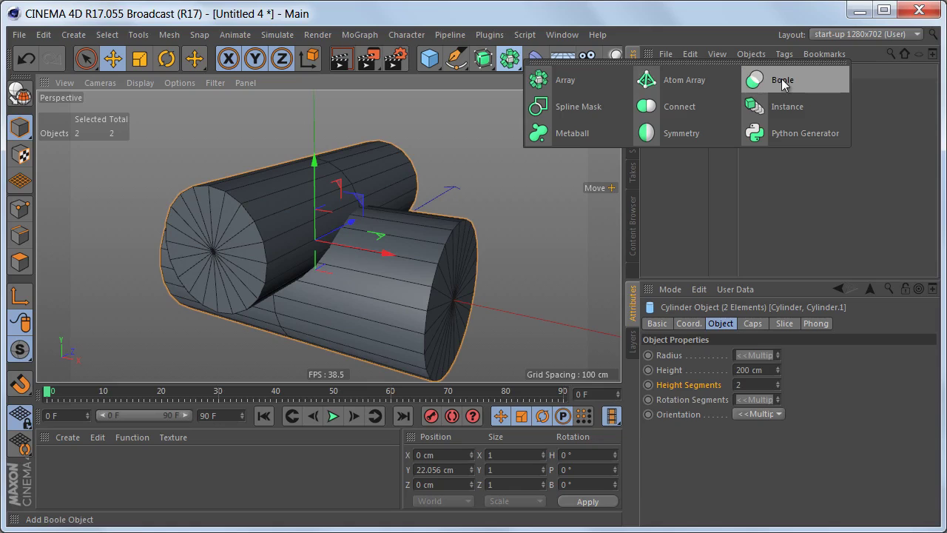
pyautogui.click(783, 85)
pyautogui.moveTo(675, 122); pyautogui.dragTo(668, 71)
pyautogui.click(668, 71)
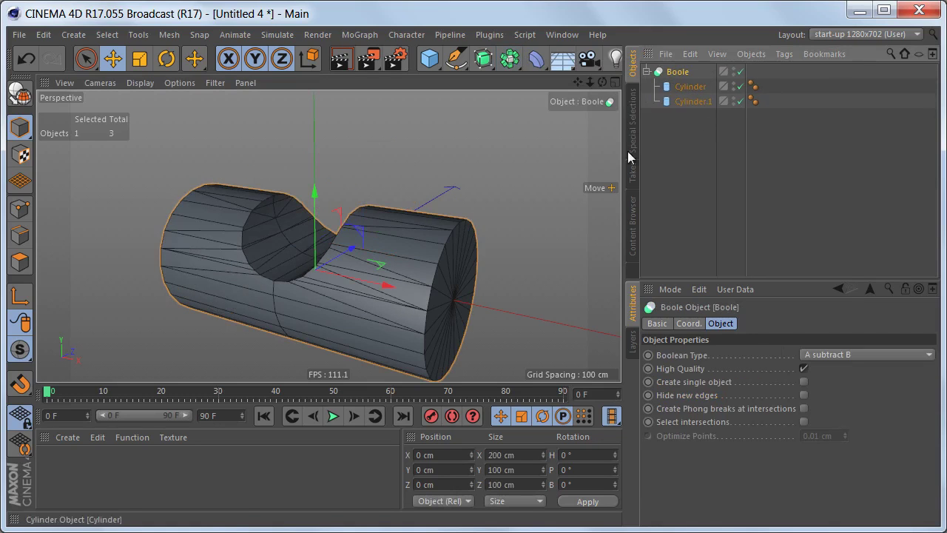
# Set the Boole's Boolean Type to A union B.
pyautogui.keyDown('alt'); pyautogui.moveTo(381, 239); pyautogui.dragTo(535, 311); pyautogui.keyUp('alt')
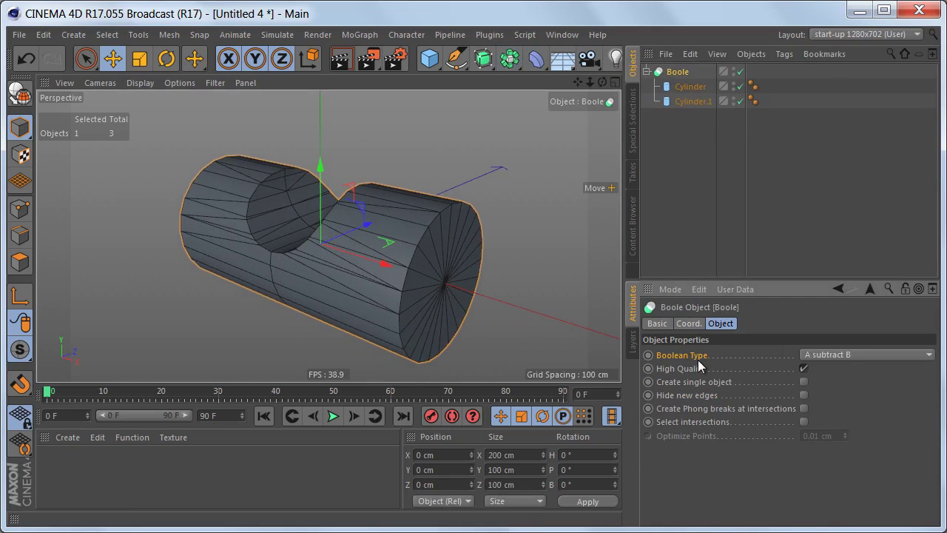
pyautogui.click(851, 356)
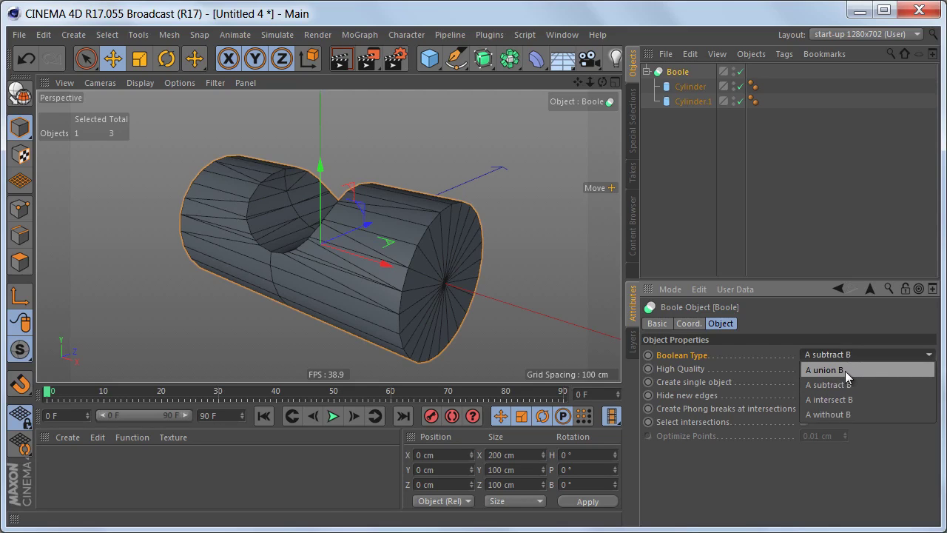
pyautogui.click(845, 370)
pyautogui.keyDown('alt'); pyautogui.moveTo(467, 288); pyautogui.dragTo(511, 299); pyautogui.keyUp('alt')
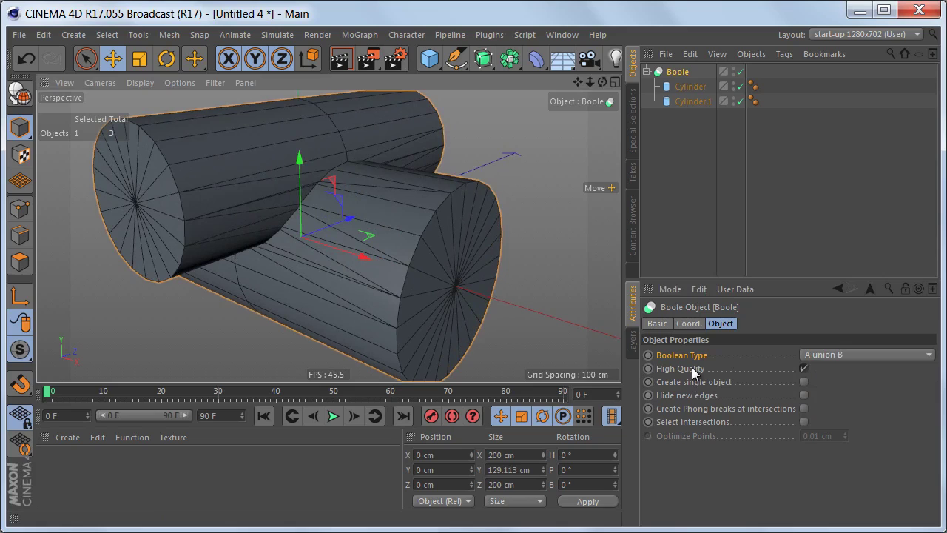
# Enable Create single object and Hide new edges for the Boole.
pyautogui.click(692, 369)
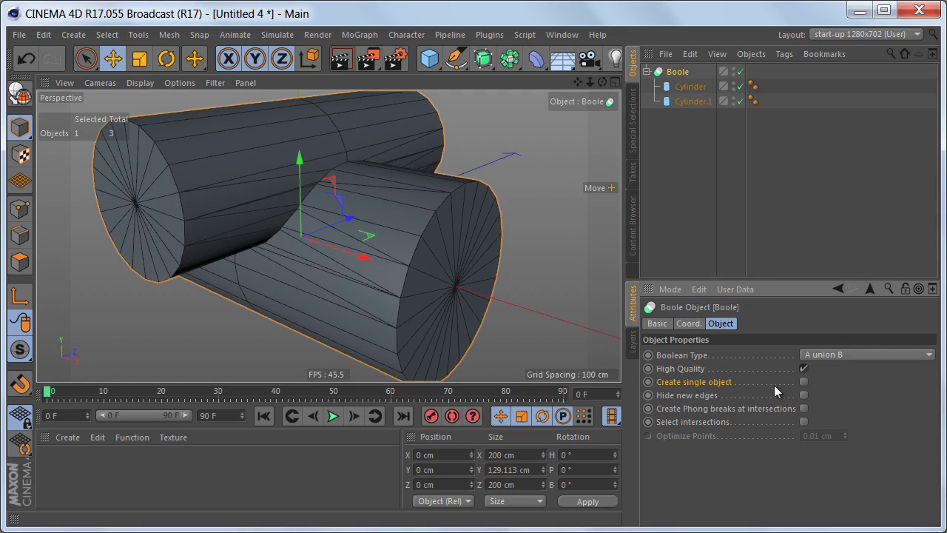
pyautogui.click(804, 382)
pyautogui.keyDown('alt'); pyautogui.moveTo(310, 285); pyautogui.dragTo(300, 246); pyautogui.keyUp('alt')
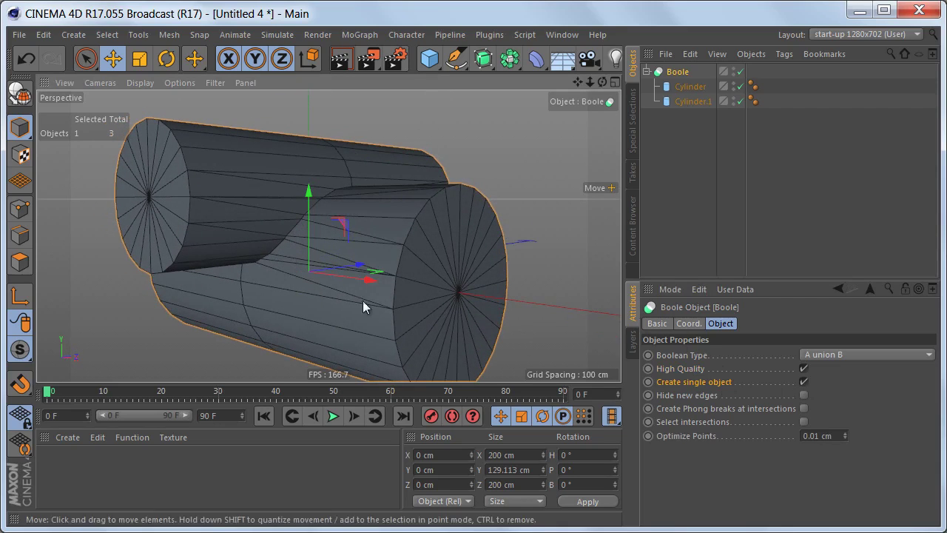
pyautogui.scroll(3, 348, 244)
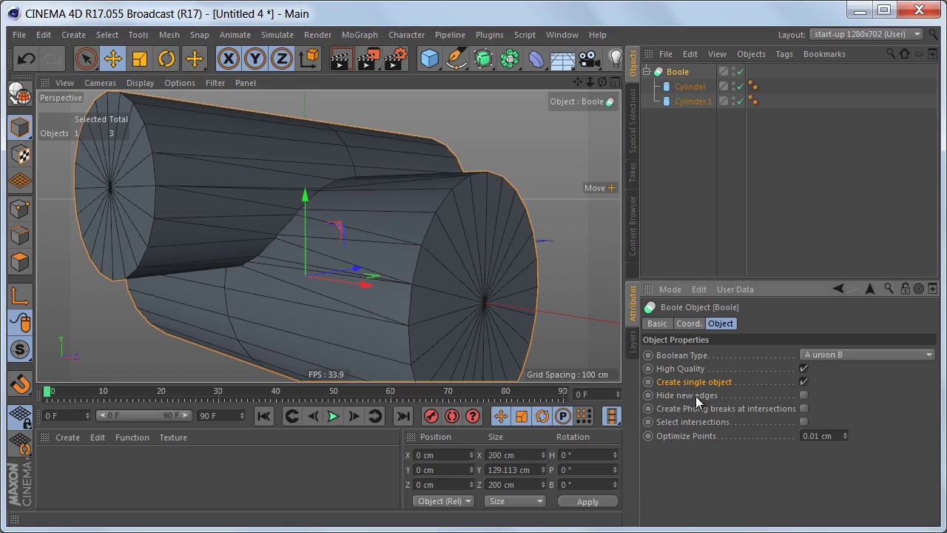
pyautogui.click(804, 395)
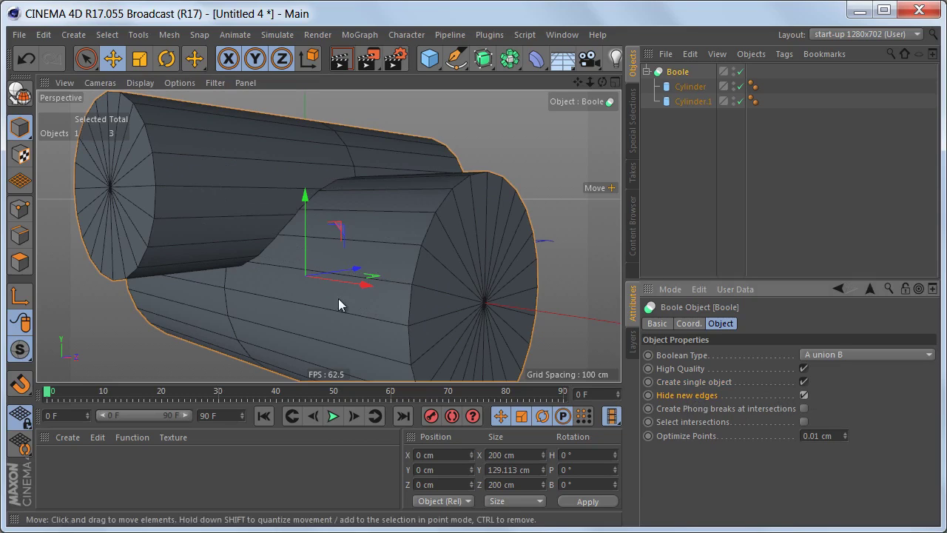
pyautogui.keyDown('alt'); pyautogui.moveTo(309, 244); pyautogui.dragTo(330, 253); pyautogui.keyUp('alt')
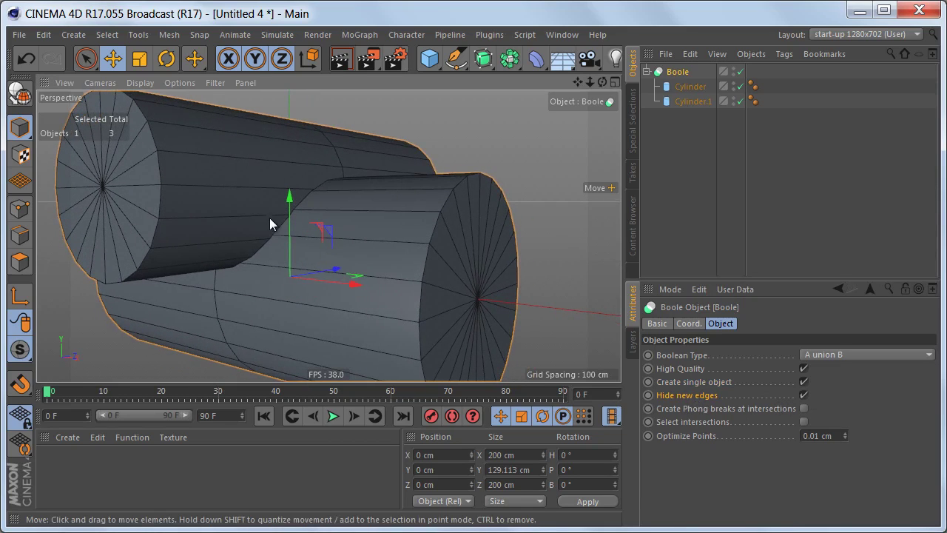
pyautogui.keyDown('alt'); pyautogui.moveTo(341, 216); pyautogui.dragTo(368, 211); pyautogui.keyUp('alt')
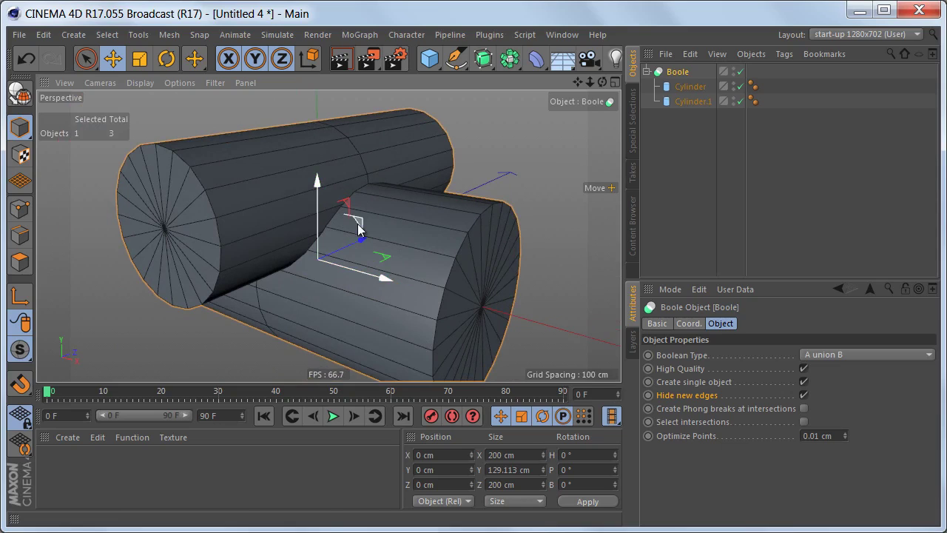
pyautogui.moveTo(394, 228)
pyautogui.keyDown('alt'); pyautogui.mouseDown()
pyautogui.moveTo(383, 231)
pyautogui.moveTo(403, 231)
pyautogui.mouseUp(); pyautogui.keyUp('alt')
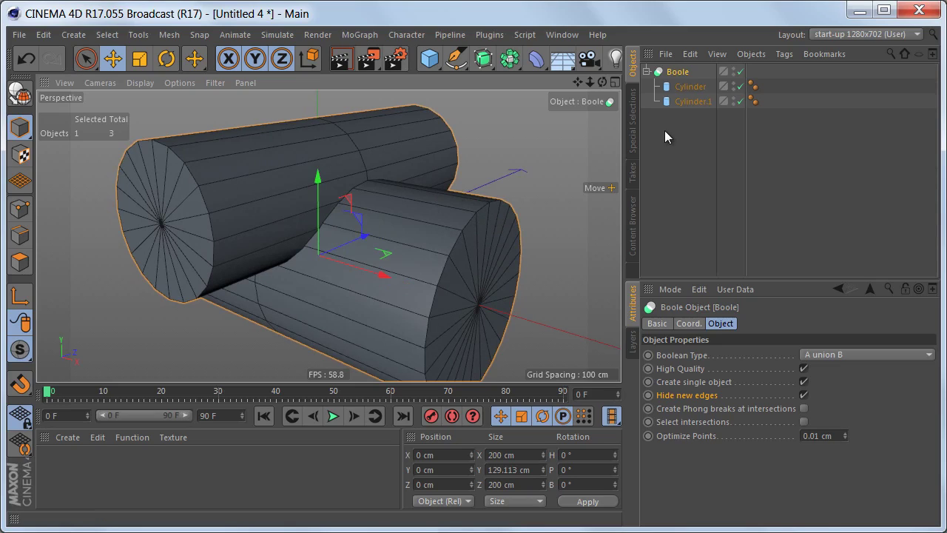
# Duplicate the Boole, keeping the original hidden as a backup, and convert the copy into an editable polygon object.
pyautogui.click(647, 71)
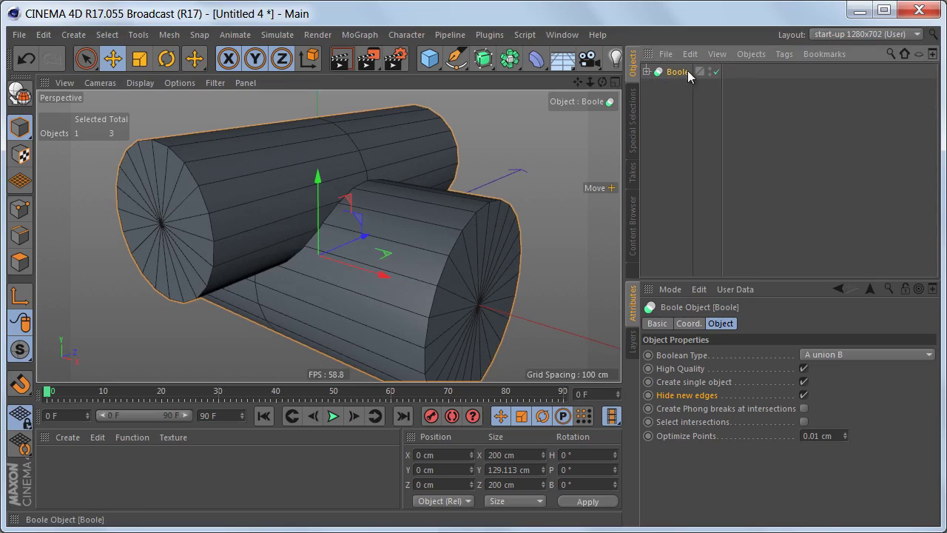
pyautogui.keyDown('ctrl'); pyautogui.moveTo(667, 74); pyautogui.dragTo(673, 94); pyautogui.keyUp('ctrl')
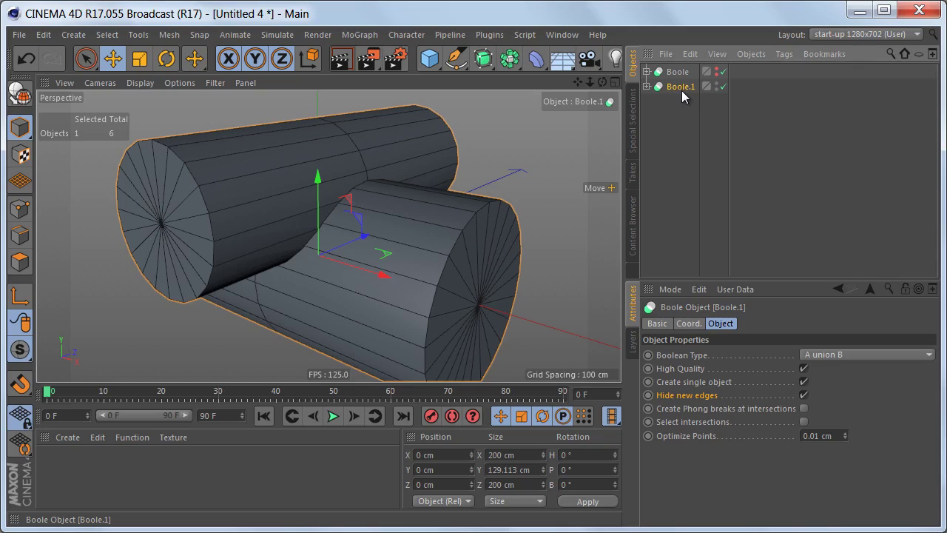
pyautogui.press('c')
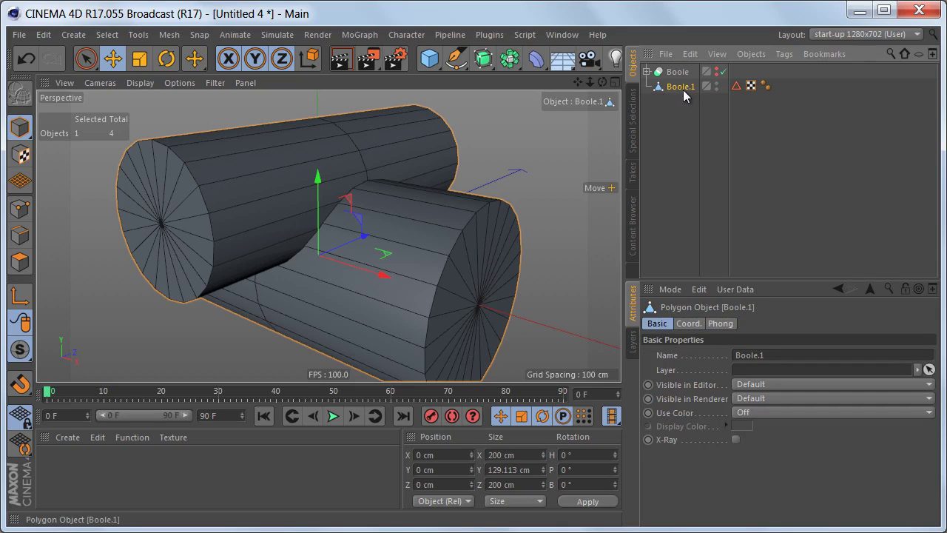
# Rename the editable copy of the Boole as "pipe top connection".
pyautogui.doubleClick(682, 87)
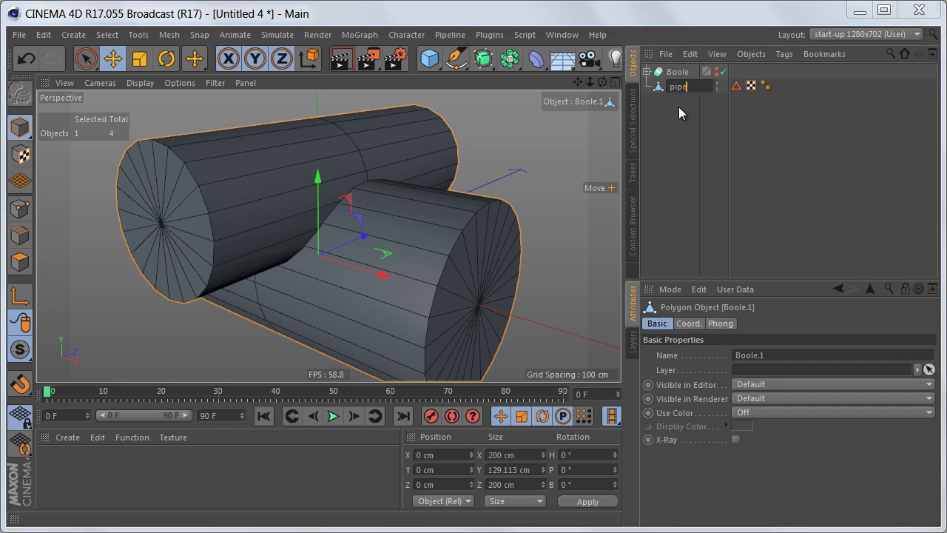
pyautogui.write('pipe top connection')
pyautogui.press('Return')
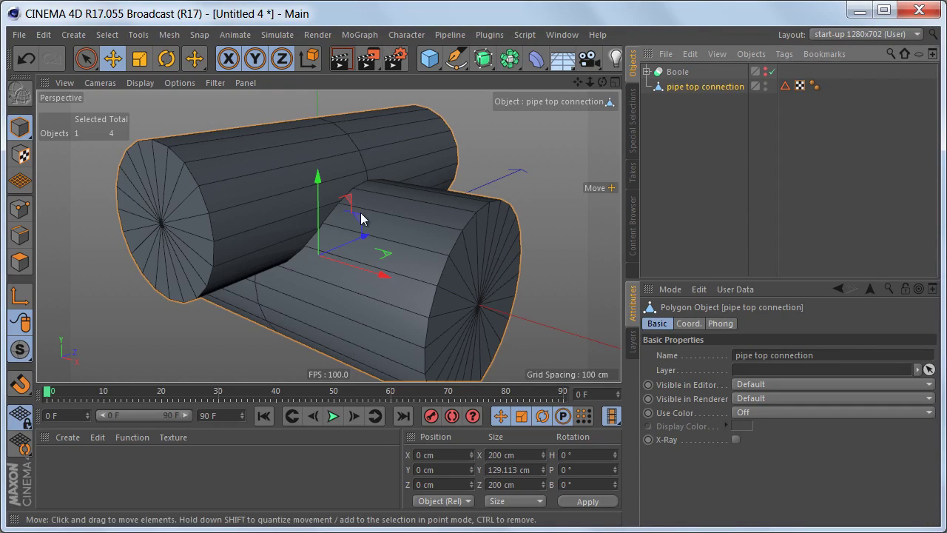
# In the top view, rectangle-select all points of the pipe mesh on the positive X side of the centre line and delete them.
pyautogui.keyDown('alt'); pyautogui.moveTo(360, 211); pyautogui.dragTo(322, 236, button='right'); pyautogui.keyUp('alt')
pyautogui.keyDown('alt'); pyautogui.moveTo(318, 217); pyautogui.dragTo(372, 261); pyautogui.keyUp('alt')
pyautogui.keyDown('alt'); pyautogui.moveTo(373, 260); pyautogui.dragTo(363, 279, button='middle'); pyautogui.keyUp('alt')
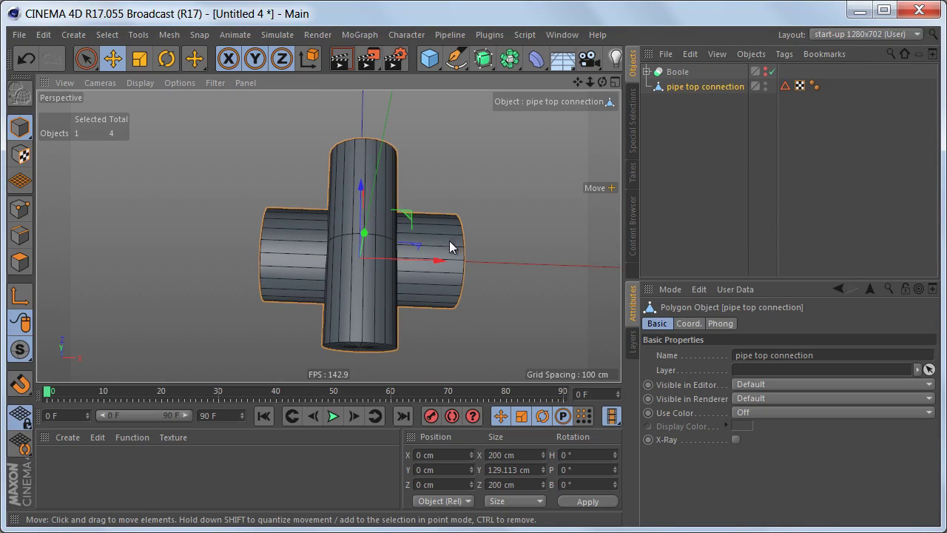
pyautogui.keyDown('alt'); pyautogui.moveTo(417, 257); pyautogui.dragTo(390, 238); pyautogui.keyUp('alt')
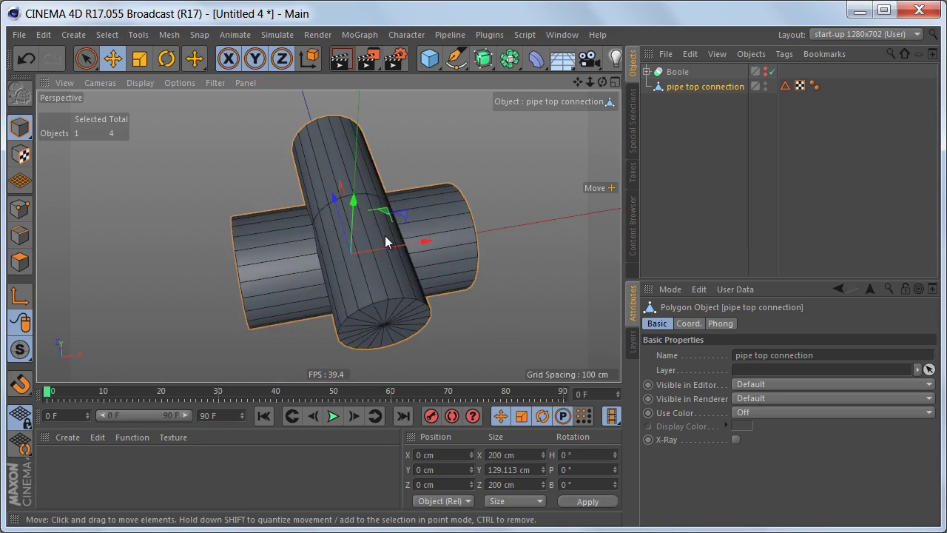
pyautogui.keyDown('alt'); pyautogui.moveTo(384, 236); pyautogui.dragTo(415, 237, button='right'); pyautogui.keyUp('alt')
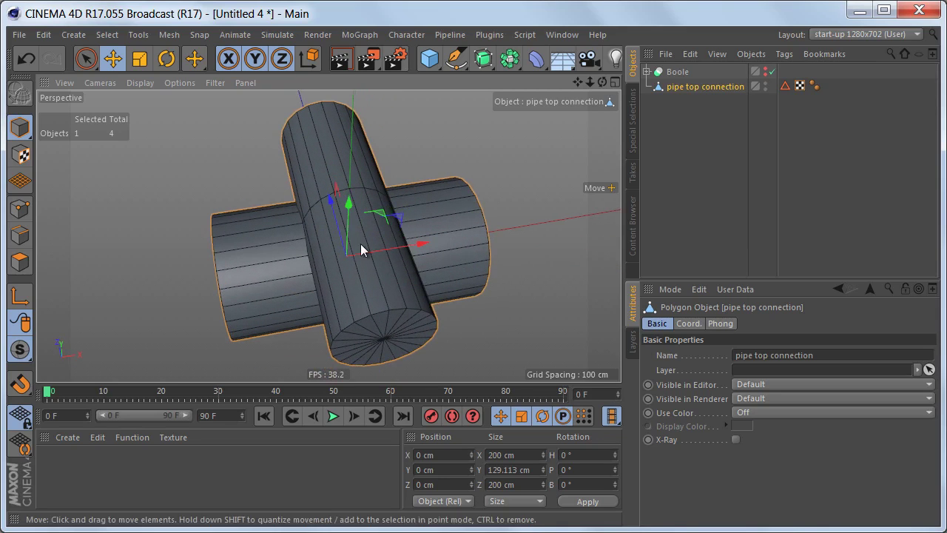
pyautogui.middleClick(367, 245)
pyautogui.middleClick(410, 225)
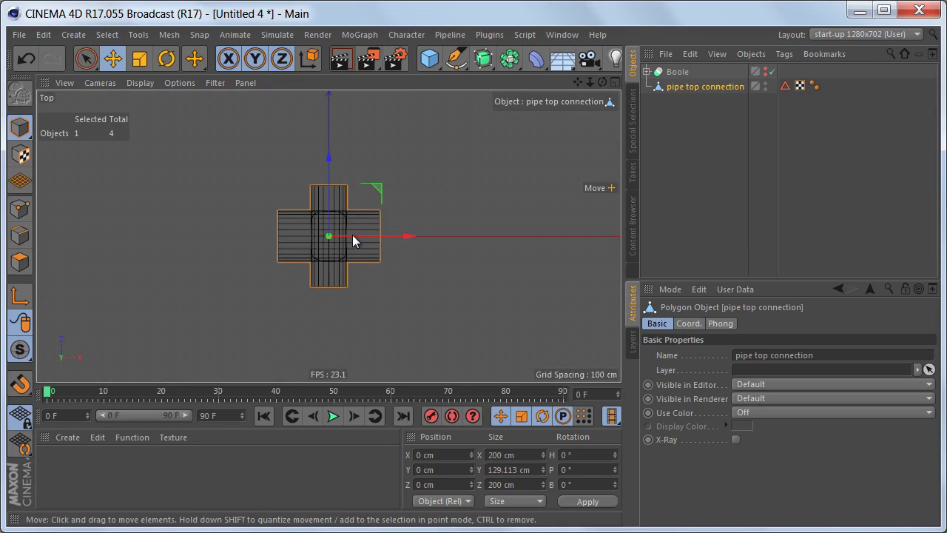
pyautogui.keyDown('alt'); pyautogui.moveTo(352, 234); pyautogui.dragTo(419, 234, button='right'); pyautogui.keyUp('alt')
pyautogui.keyDown('alt'); pyautogui.moveTo(329, 236); pyautogui.dragTo(402, 255, button='middle'); pyautogui.keyUp('alt')
pyautogui.press('Return')
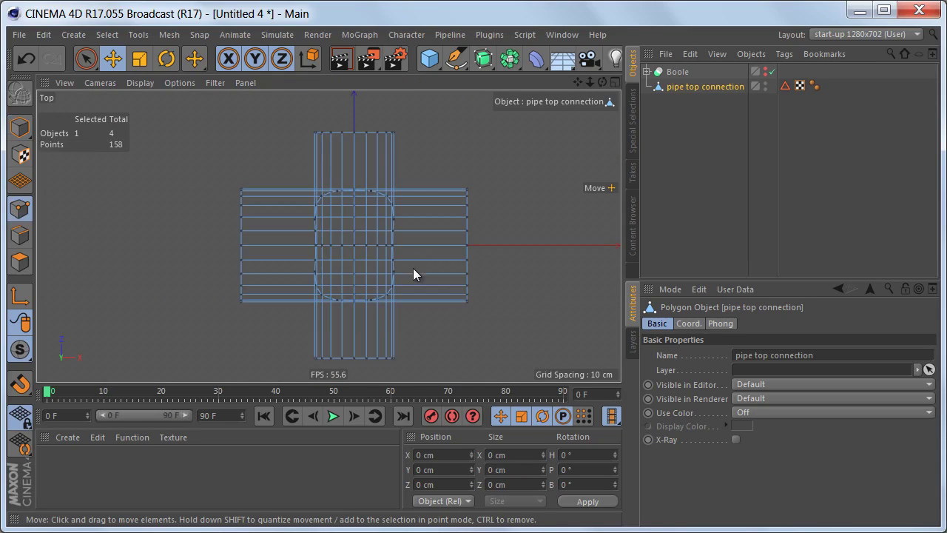
pyautogui.press('0')
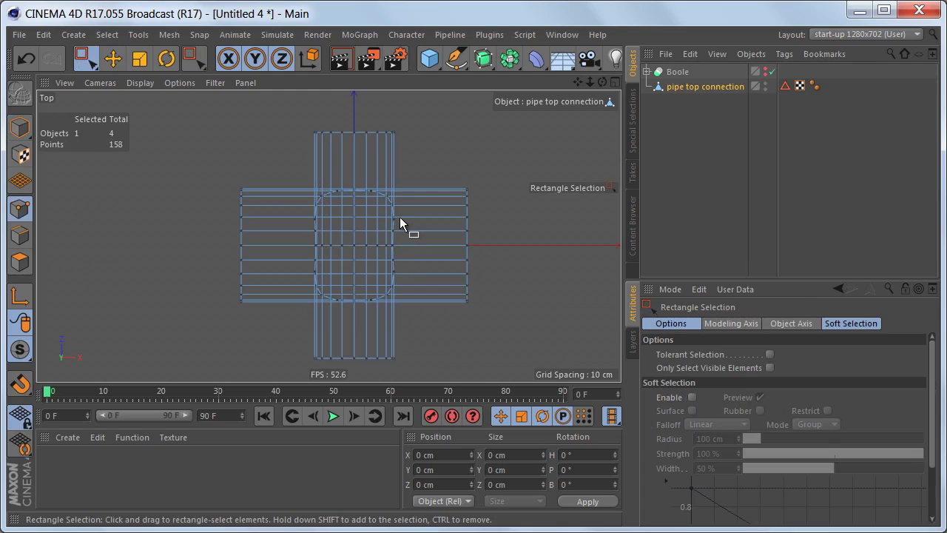
pyautogui.moveTo(400, 224); pyautogui.dragTo(399, 209, button='middle')
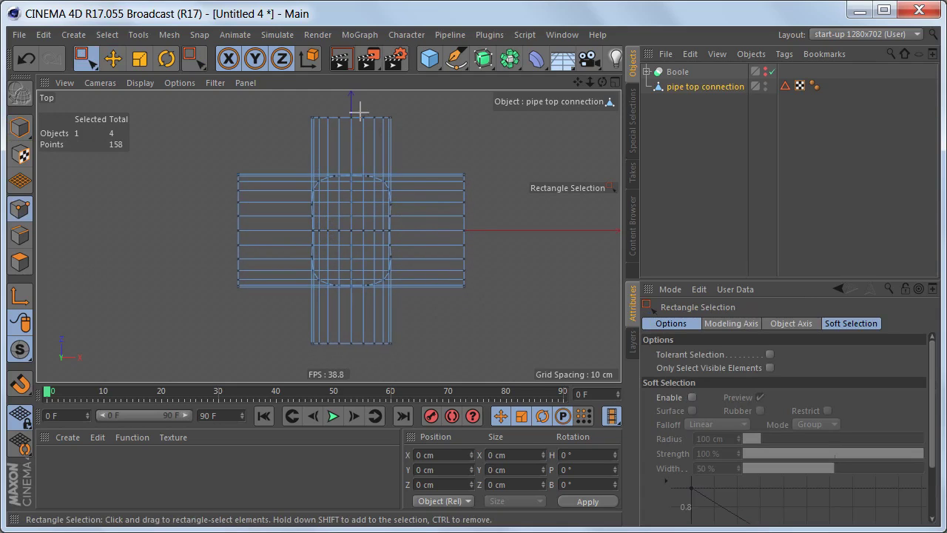
pyautogui.moveTo(360, 111); pyautogui.dragTo(509, 365)
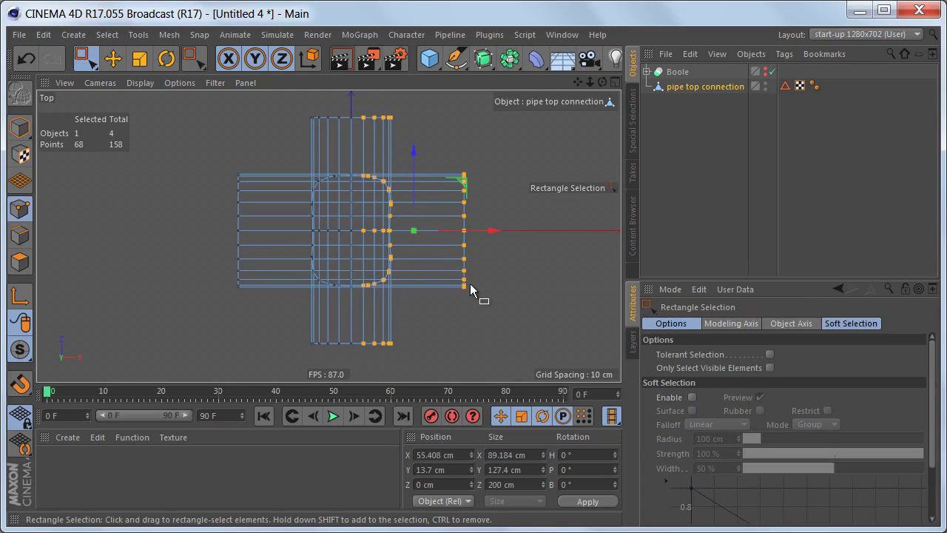
pyautogui.press('Delete')
# Delete the points of the remaining half on the positive Z side of the centre line, leaving one quarter of the mesh.
pyautogui.keyDown('alt'); pyautogui.moveTo(336, 169); pyautogui.dragTo(351, 193, button='middle'); pyautogui.keyUp('alt')
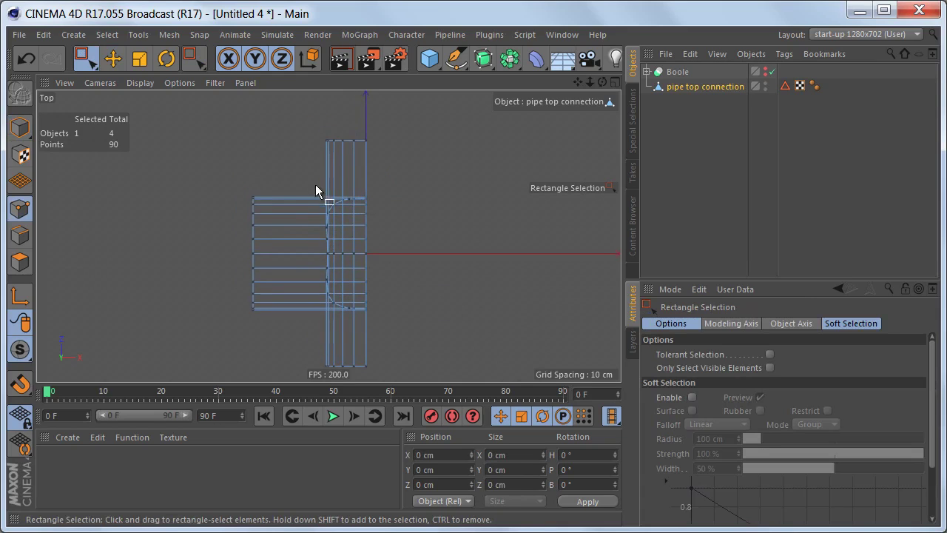
pyautogui.scroll(2, 318, 155)
pyautogui.moveTo(212, 113); pyautogui.dragTo(475, 276)
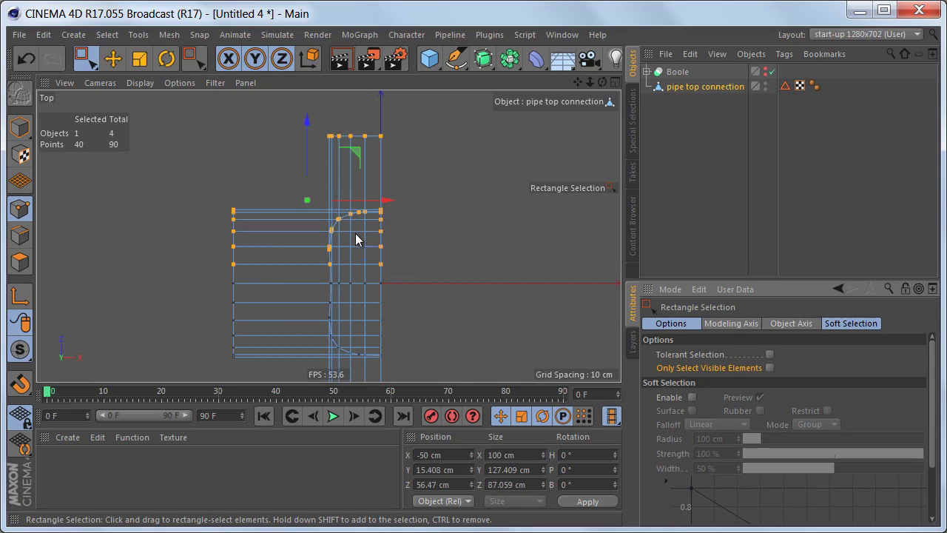
pyautogui.press('Delete')
# Remove the end caps of both cylinder pieces in the perspective view by deleting their two cap centre points.
pyautogui.middleClick(392, 279)
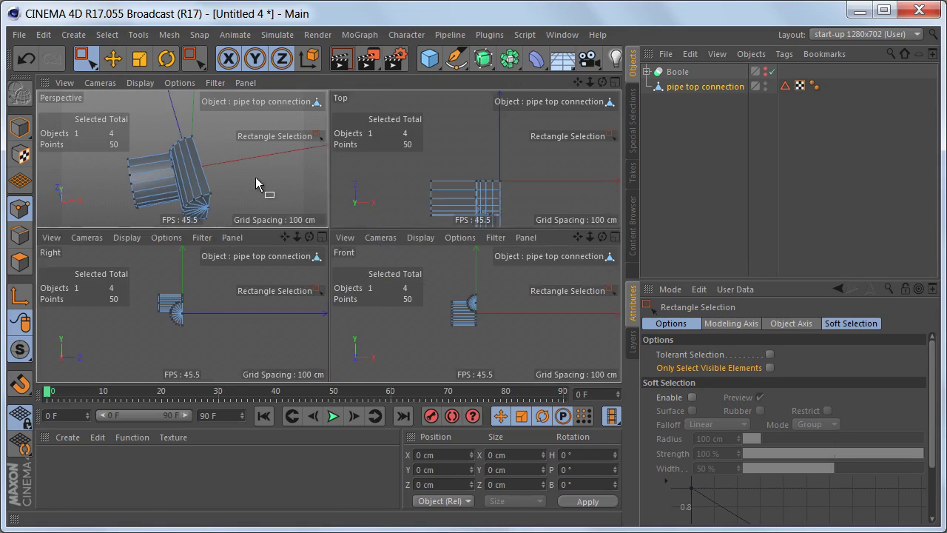
pyautogui.middleClick(255, 177)
pyautogui.keyDown('alt'); pyautogui.moveTo(320, 316); pyautogui.dragTo(359, 267, button='middle'); pyautogui.keyUp('alt')
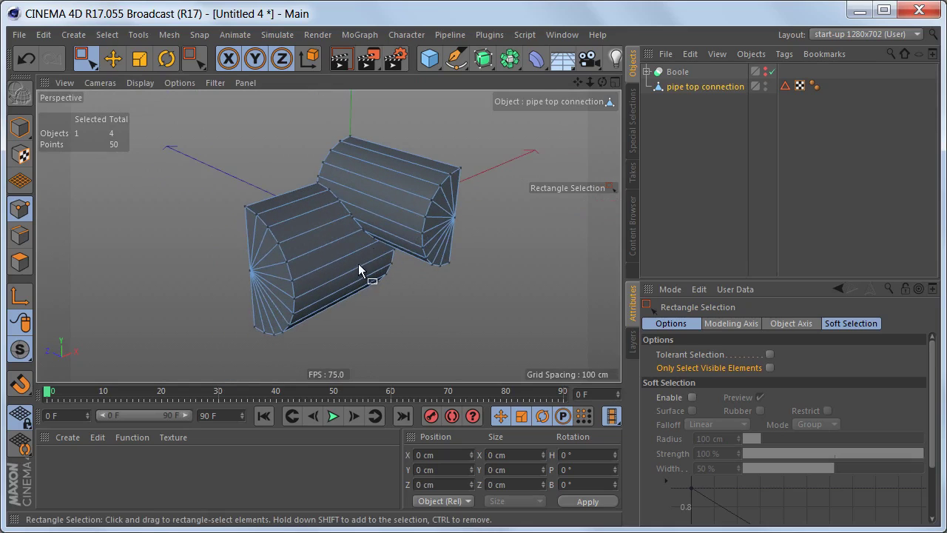
pyautogui.keyDown('alt'); pyautogui.moveTo(358, 265); pyautogui.dragTo(410, 257, button='right'); pyautogui.keyUp('alt')
pyautogui.moveTo(528, 171); pyautogui.dragTo(560, 222)
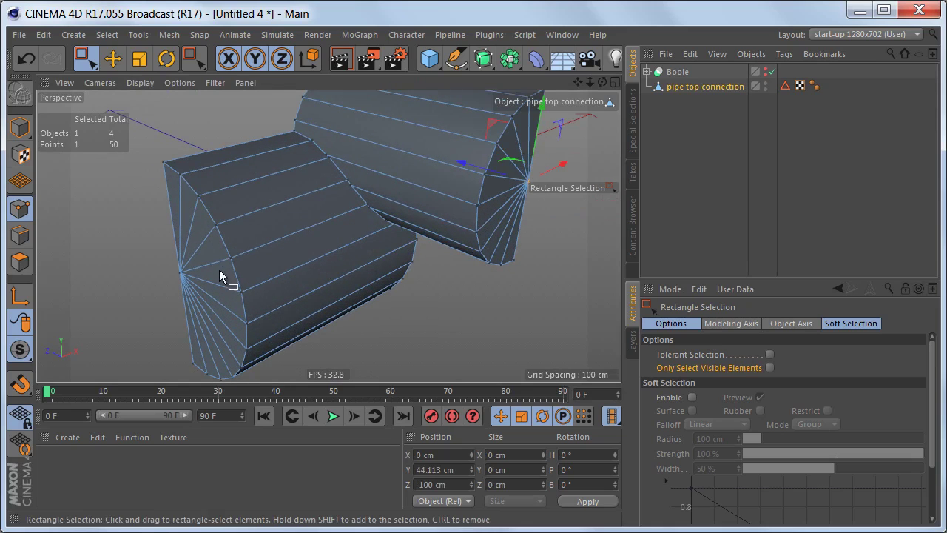
pyautogui.keyDown('shift'); pyautogui.moveTo(176, 263); pyautogui.dragTo(211, 299); pyautogui.keyUp('shift')
pyautogui.press('Delete')
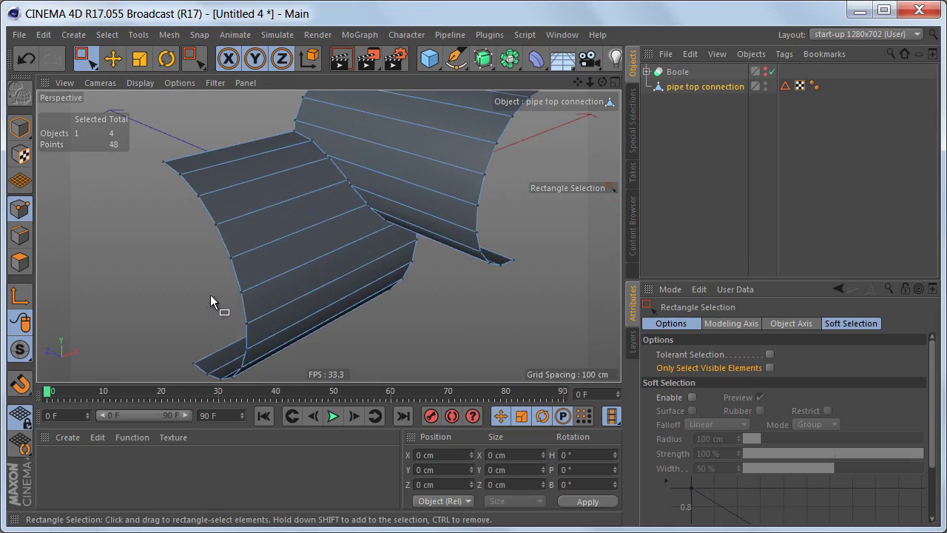
# Weld the uppermost pair of nearly coincident points on the junction seam onto the lower point of the pair.
pyautogui.keyDown('alt'); pyautogui.moveTo(347, 211); pyautogui.dragTo(336, 257); pyautogui.keyUp('alt')
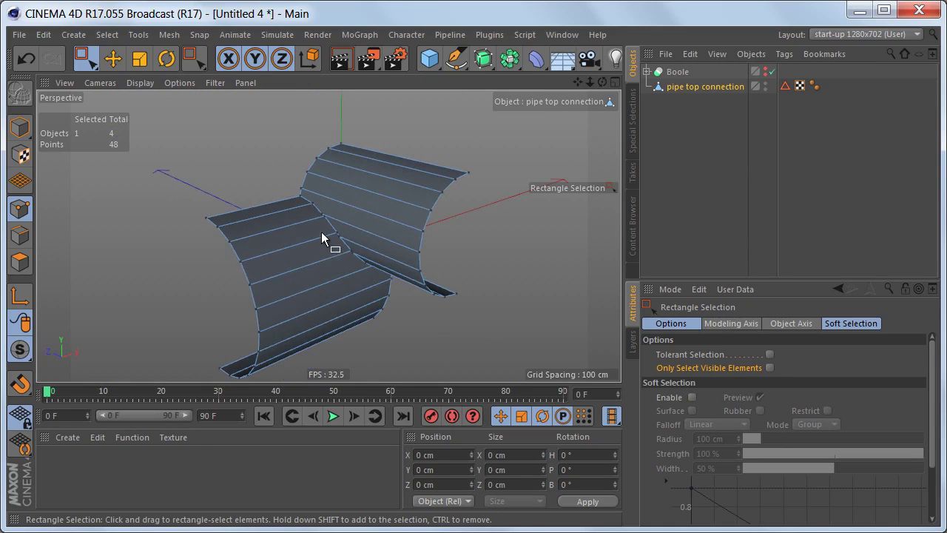
pyautogui.scroll(10, 317, 212)
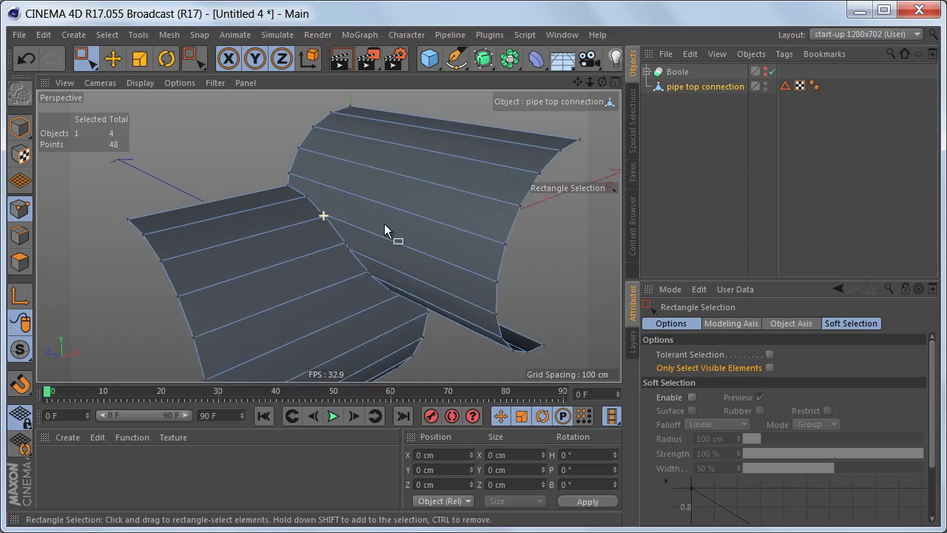
pyautogui.scroll(5, 362, 241)
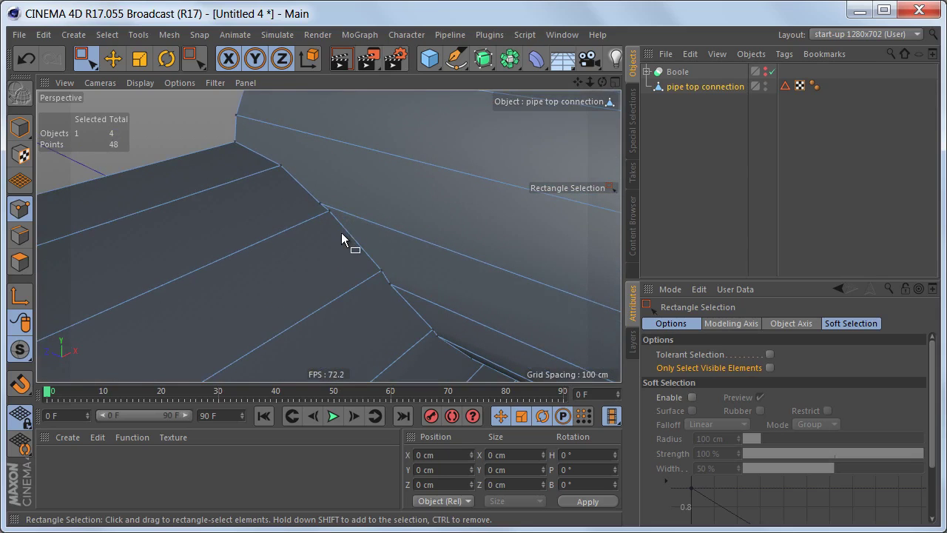
pyautogui.moveTo(308, 198); pyautogui.dragTo(342, 233)
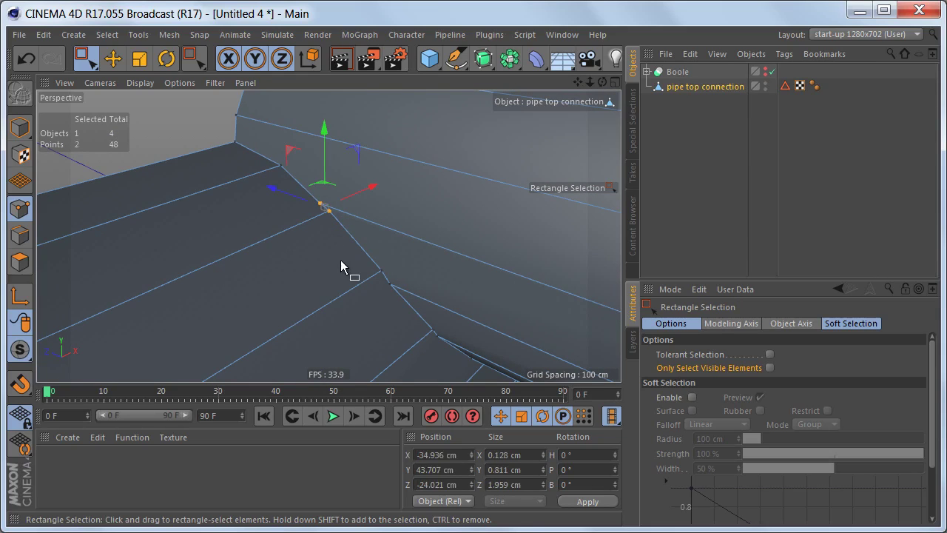
pyautogui.rightClick(446, 182)
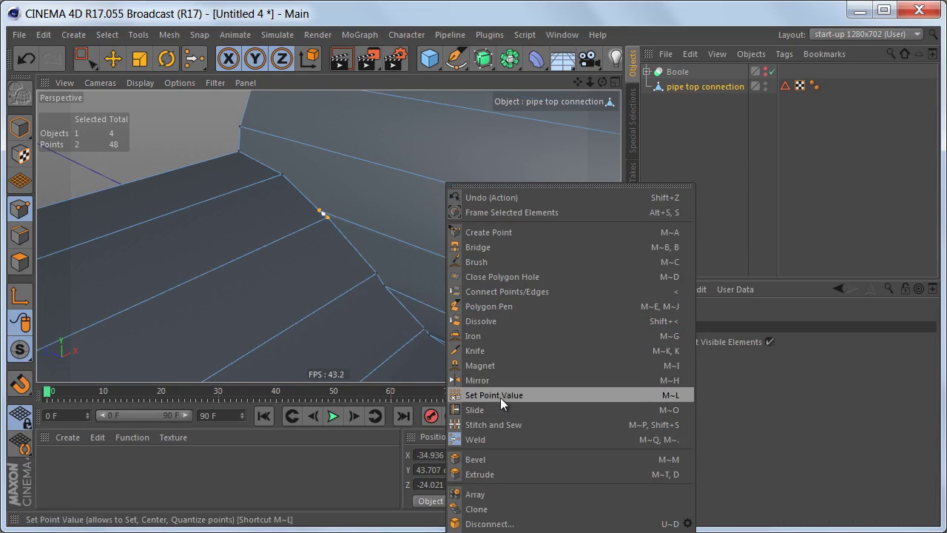
pyautogui.click(506, 439)
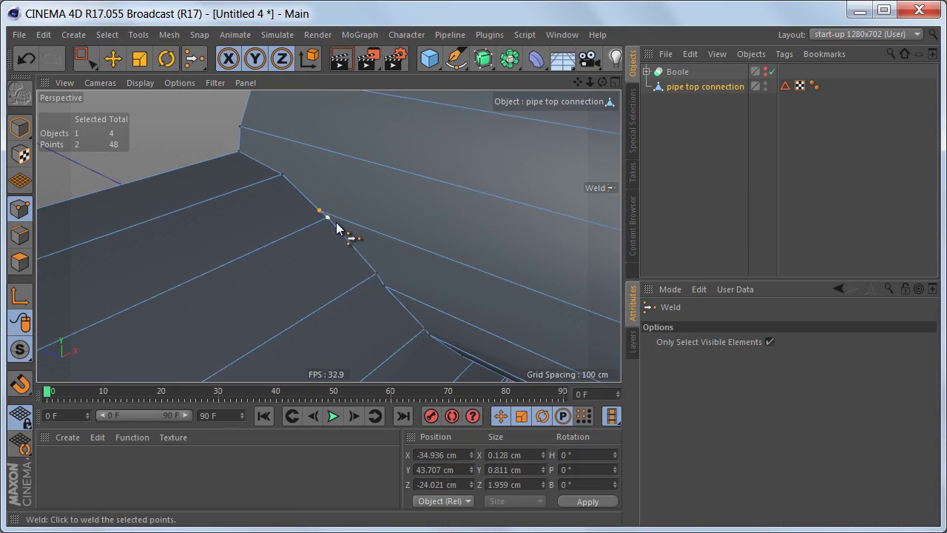
pyautogui.scroll(4, 339, 226)
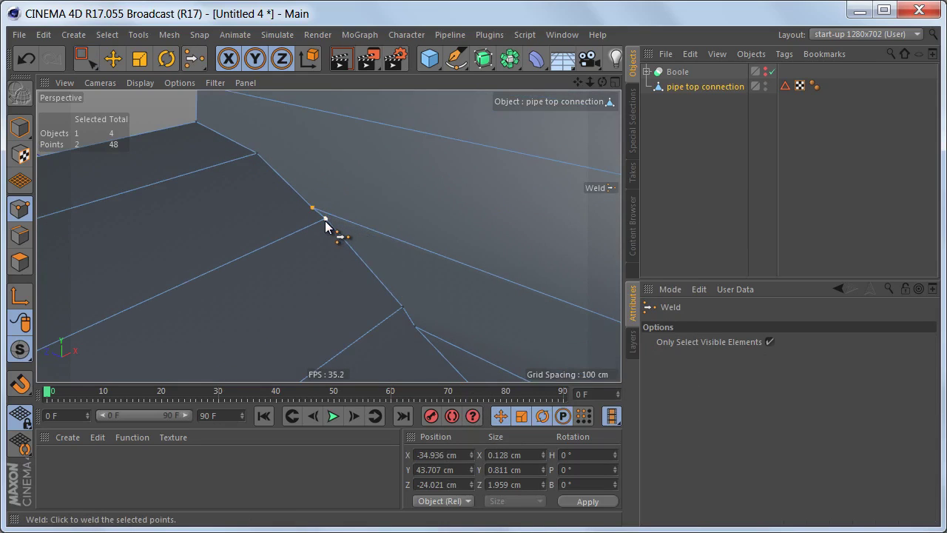
pyautogui.click(326, 220)
# Select the second pair of nearly coincident seam points going down the junction and weld them into one point.
pyautogui.scroll(-5, 320, 233)
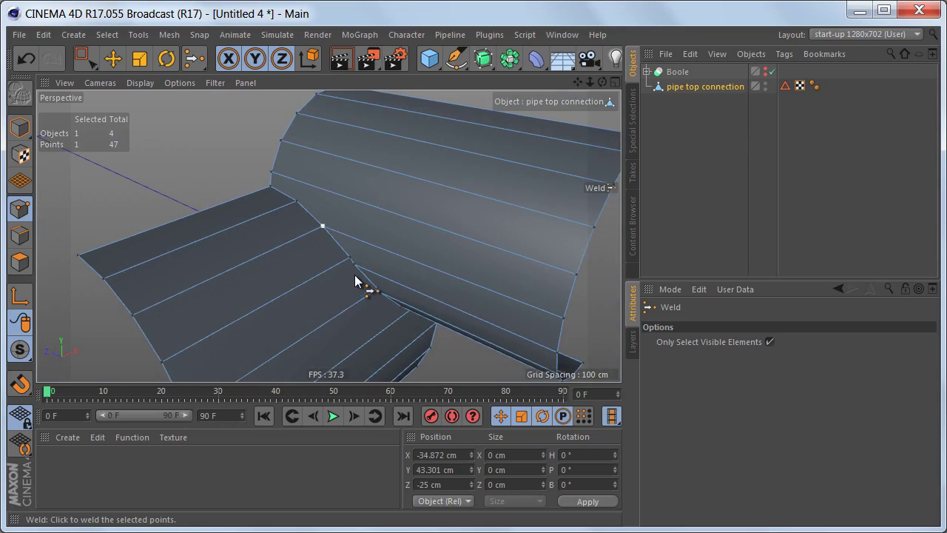
pyautogui.keyDown('alt'); pyautogui.moveTo(355, 282); pyautogui.dragTo(311, 236, button='middle'); pyautogui.keyUp('alt')
pyautogui.scroll(3, 326, 240)
pyautogui.press('0')
pyautogui.moveTo(291, 196); pyautogui.dragTo(333, 244)
pyautogui.press('m')
pyautogui.press('q')
pyautogui.click(305, 212)
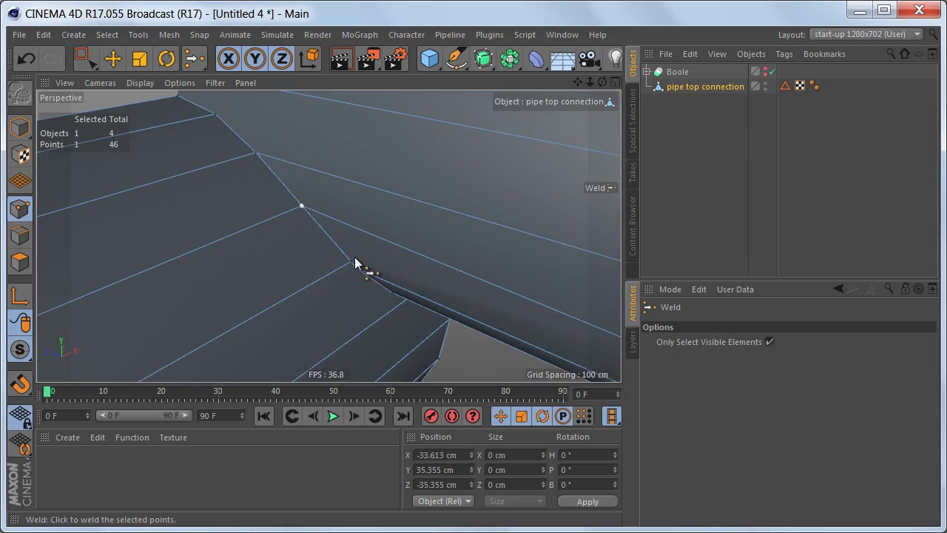
# Weld the third pair of close points down the junction seam into a single point.
pyautogui.scroll(2, 341, 222)
pyautogui.scroll(-1, 348, 237)
pyautogui.press('0')
pyautogui.moveTo(343, 249); pyautogui.dragTo(393, 302)
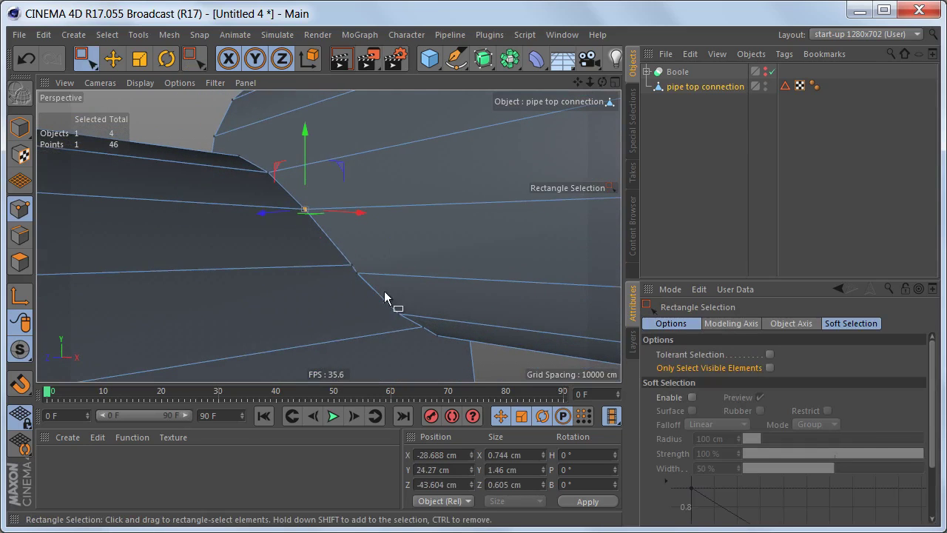
pyautogui.press('m')
pyautogui.press('q')
pyautogui.click(350, 264)
# Weld the fourth, more widely spaced pair of seam points near the lower end of the junction onto the lower point.
pyautogui.keyDown('alt'); pyautogui.moveTo(343, 245); pyautogui.dragTo(383, 294); pyautogui.keyUp('alt')
pyautogui.press('0')
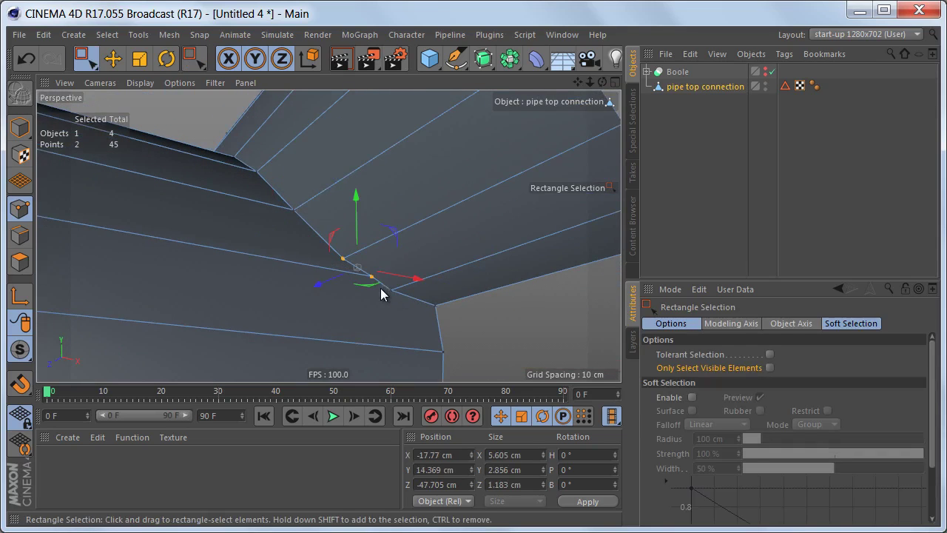
pyautogui.press('m')
pyautogui.press('q')
pyautogui.click(374, 282)
pyautogui.scroll(-6, 348, 285)
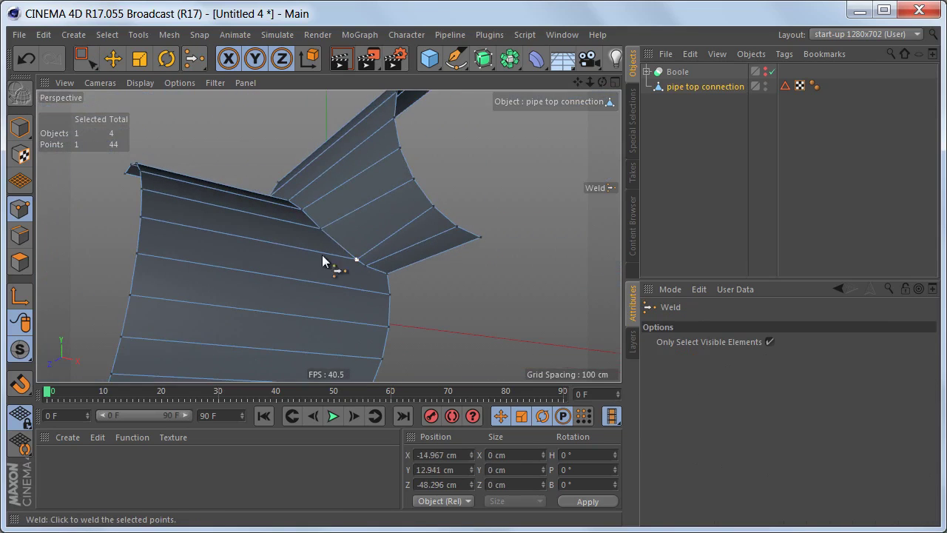
# Examine the welded junction seam and the edge flow along both pipes in the front, right and perspective views.
pyautogui.moveTo(308, 317)
pyautogui.keyDown('alt'); pyautogui.mouseDown()
pyautogui.moveTo(260, 306)
pyautogui.moveTo(313, 308)
pyautogui.mouseUp(); pyautogui.keyUp('alt')
pyautogui.press('F5')
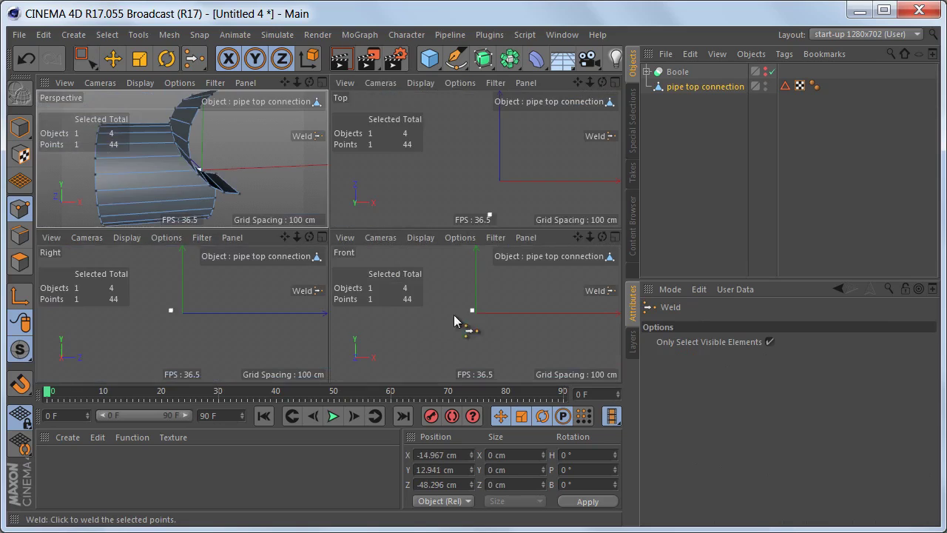
pyautogui.press('F4')
pyautogui.scroll(5, 279, 264)
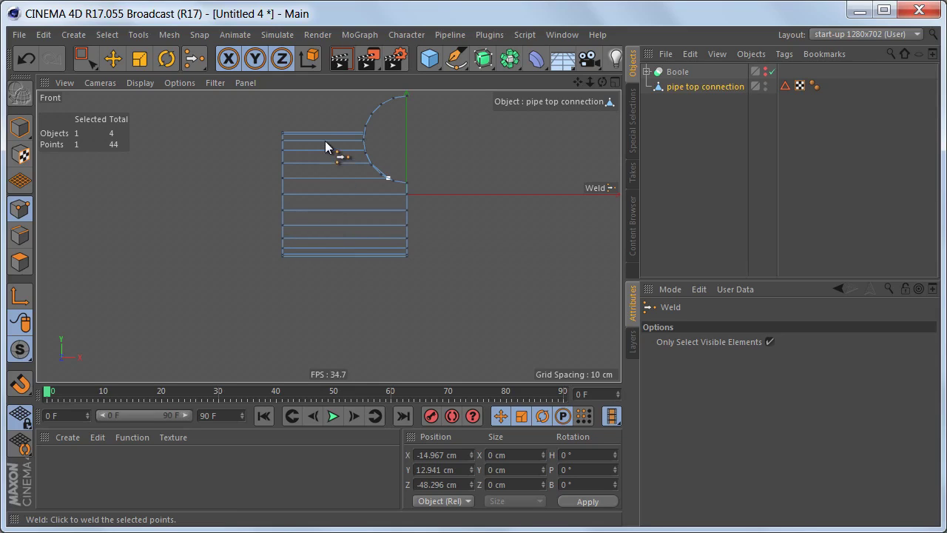
pyautogui.middleClick(355, 234)
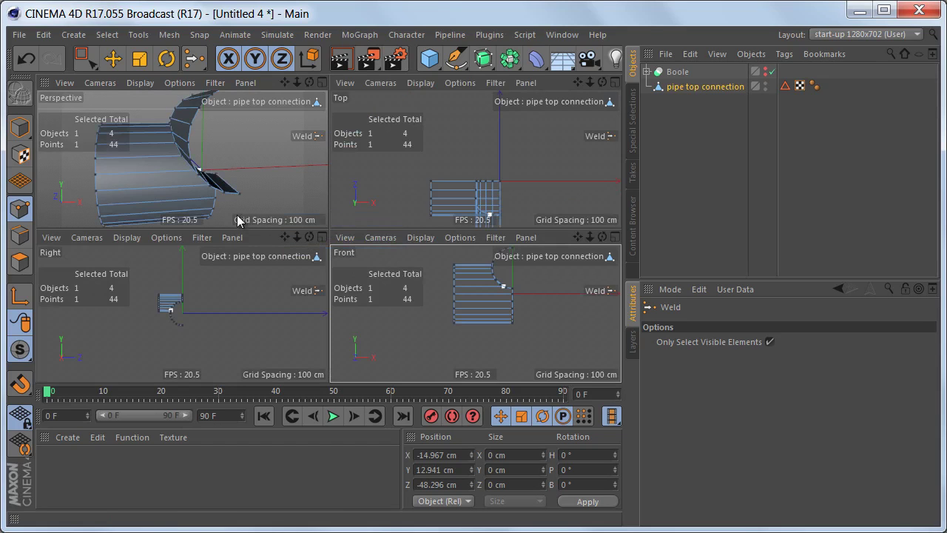
pyautogui.middleClick(244, 203)
pyautogui.moveTo(348, 215)
pyautogui.keyDown('alt'); pyautogui.mouseDown()
pyautogui.moveTo(402, 205)
pyautogui.moveTo(399, 219)
pyautogui.moveTo(421, 227)
pyautogui.moveTo(400, 205)
pyautogui.moveTo(356, 197)
pyautogui.mouseUp(); pyautogui.keyUp('alt')
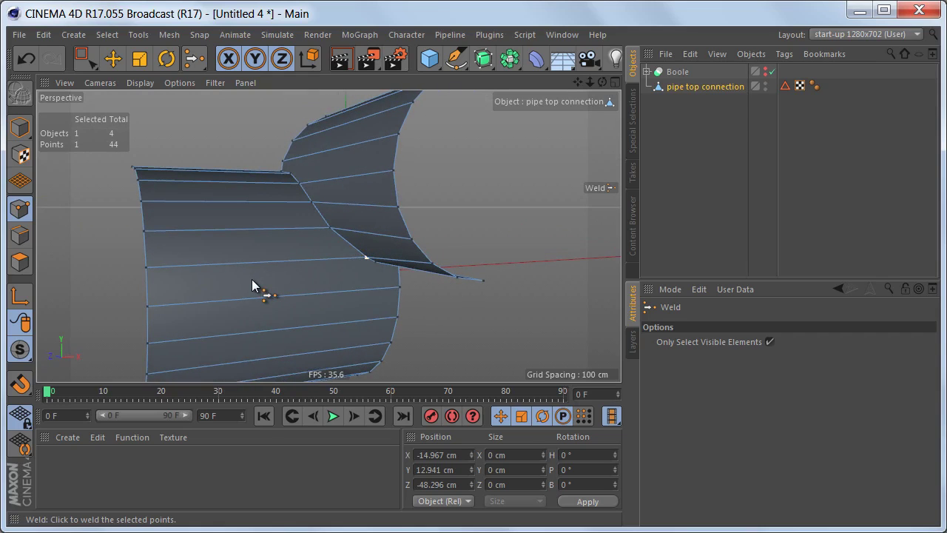
pyautogui.moveTo(347, 235)
pyautogui.keyDown('alt'); pyautogui.mouseDown()
pyautogui.moveTo(483, 228)
pyautogui.moveTo(422, 275)
pyautogui.mouseUp(); pyautogui.keyUp('alt')
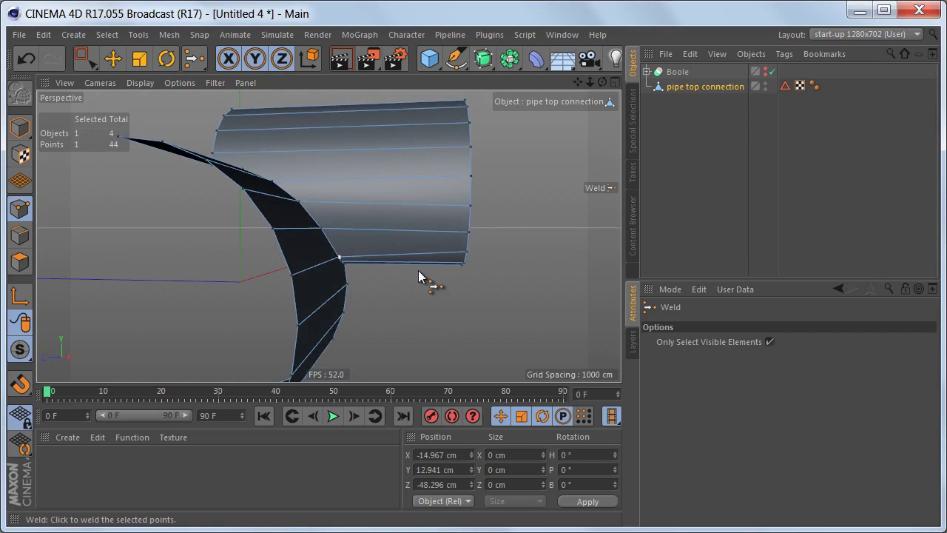
pyautogui.middleClick(422, 275)
pyautogui.middleClick(218, 334)
pyautogui.keyDown('alt'); pyautogui.moveTo(299, 209); pyautogui.dragTo(465, 222, button='right'); pyautogui.keyUp('alt')
pyautogui.keyDown('alt'); pyautogui.moveTo(358, 258); pyautogui.dragTo(356, 234, button='middle'); pyautogui.keyUp('alt')
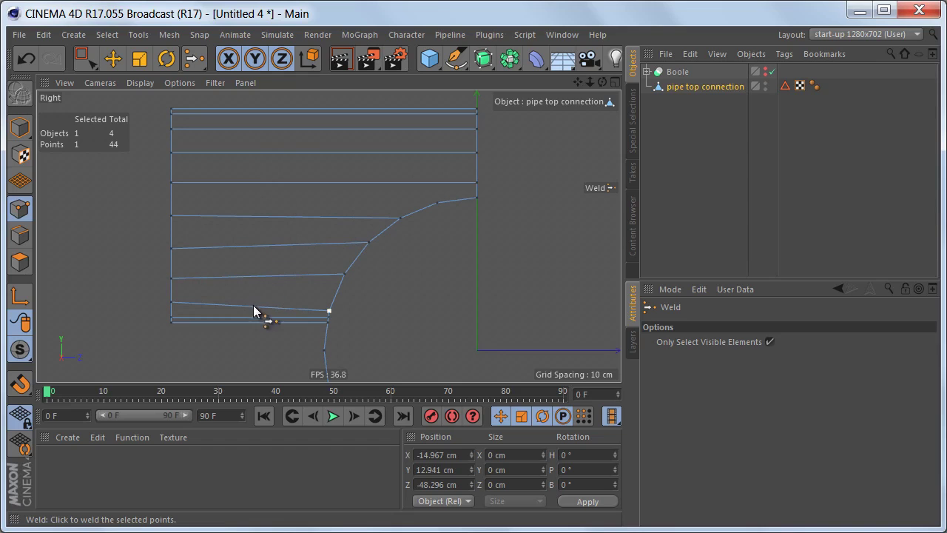
pyautogui.middleClick(298, 268)
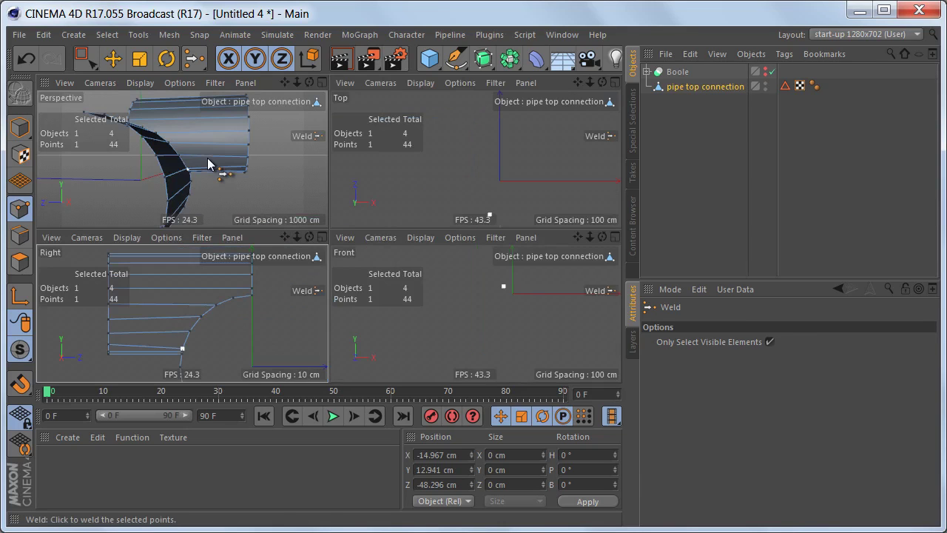
pyautogui.middleClick(211, 158)
pyautogui.moveTo(332, 186)
pyautogui.keyDown('alt'); pyautogui.mouseDown()
pyautogui.moveTo(222, 239)
pyautogui.moveTo(264, 207)
pyautogui.moveTo(264, 253)
pyautogui.moveTo(296, 226)
pyautogui.moveTo(338, 222)
pyautogui.moveTo(356, 195)
pyautogui.mouseUp(); pyautogui.keyUp('alt')
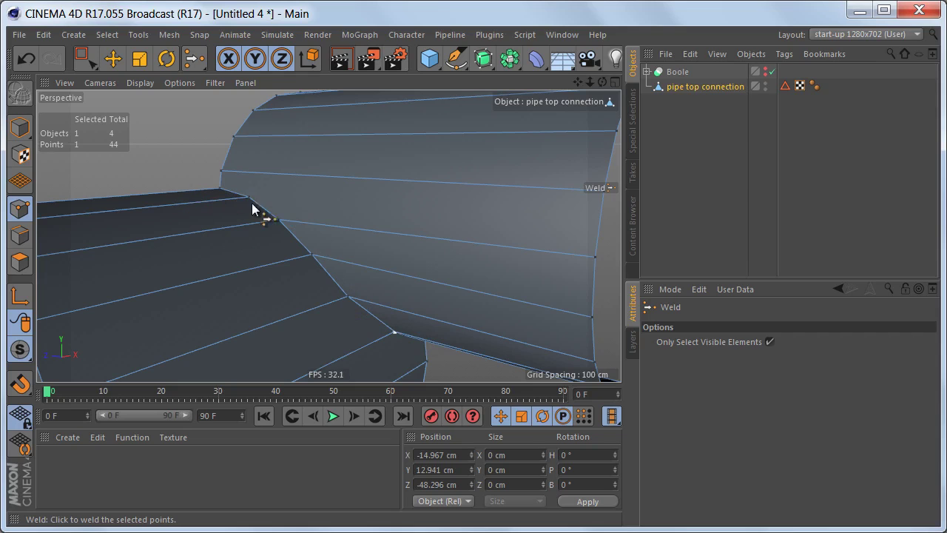
pyautogui.keyDown('alt'); pyautogui.moveTo(305, 288); pyautogui.dragTo(327, 313); pyautogui.keyUp('alt')
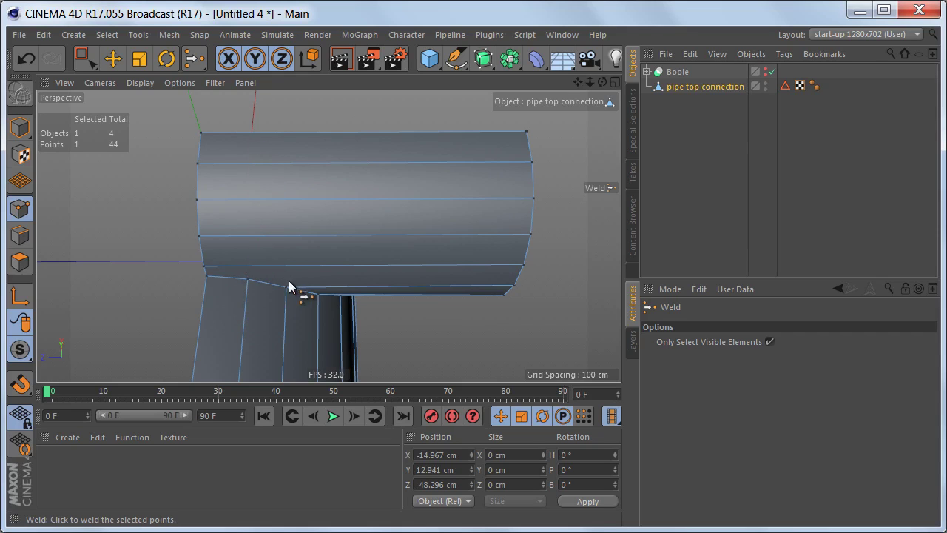
pyautogui.keyDown('alt'); pyautogui.moveTo(322, 239); pyautogui.dragTo(356, 190); pyautogui.keyUp('alt')
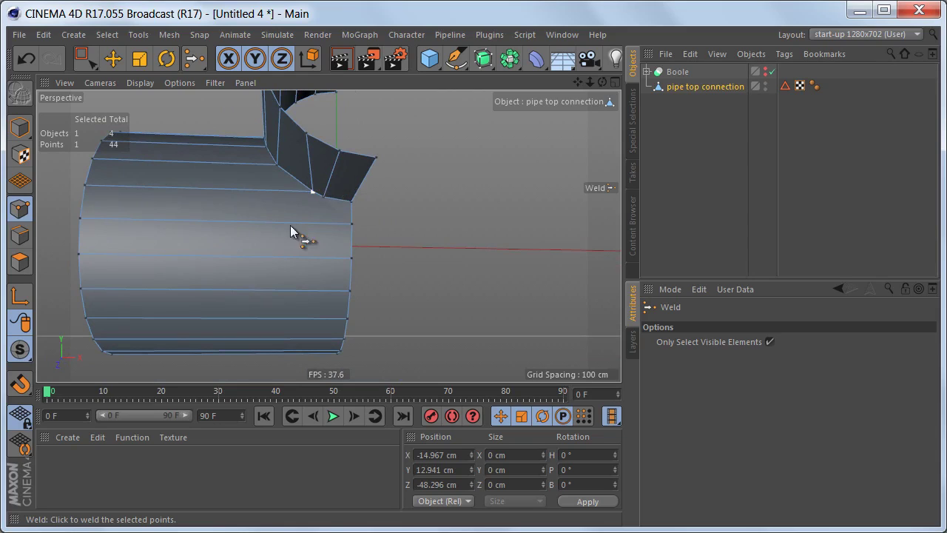
# In the front view, knife two vertical cuts down from the two lower seam points, with Visible Only off and Constrain on at 45°.
pyautogui.middleClick(315, 270)
pyautogui.middleClick(468, 321)
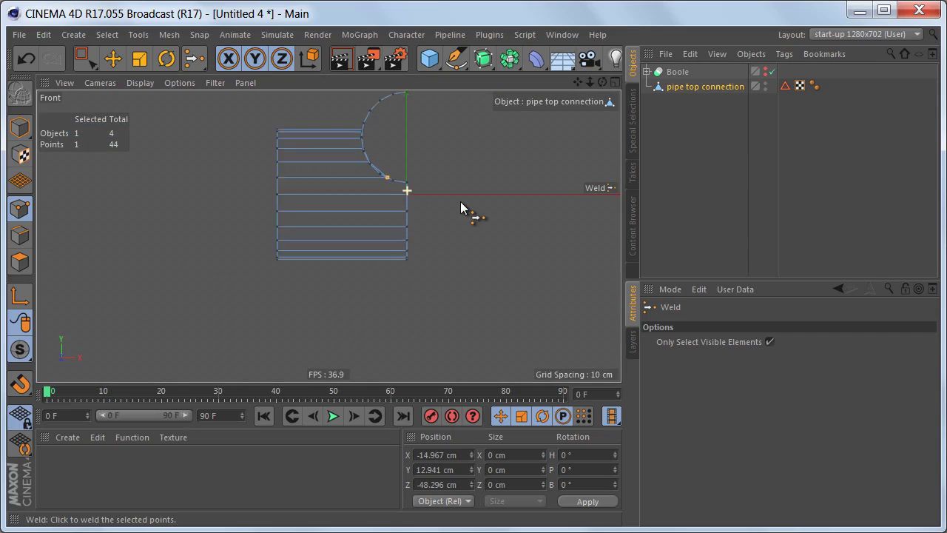
pyautogui.scroll(3, 460, 208)
pyautogui.keyDown('alt'); pyautogui.moveTo(434, 199); pyautogui.dragTo(429, 244, button='middle'); pyautogui.keyUp('alt')
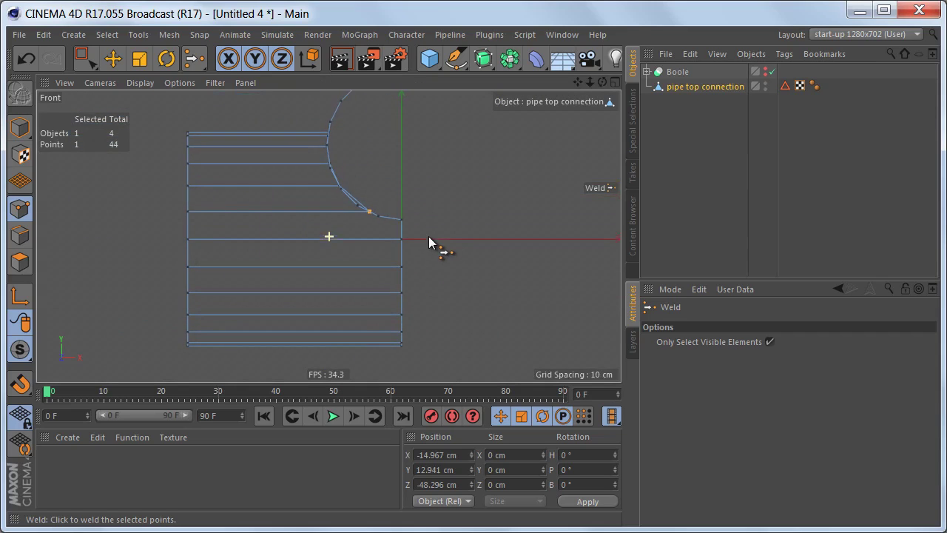
pyautogui.rightClick(434, 190)
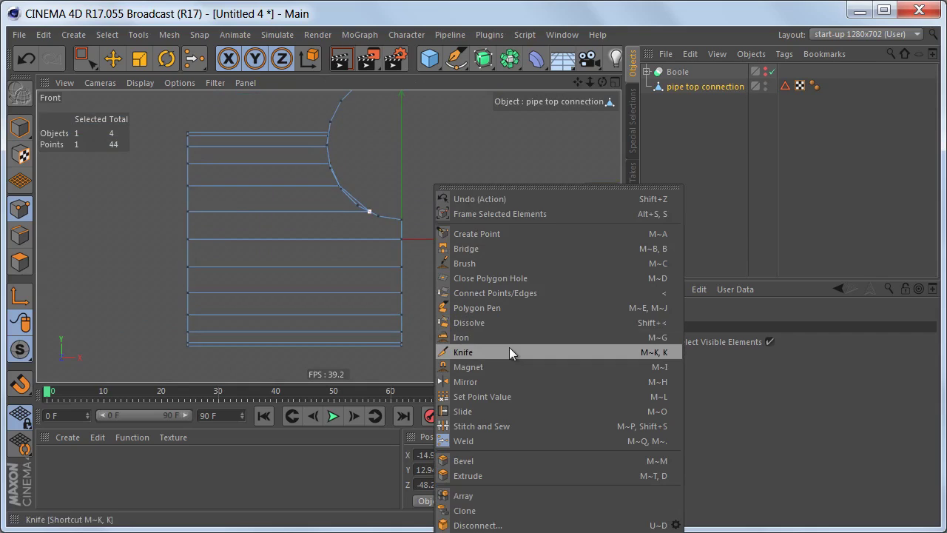
pyautogui.click(509, 347)
pyautogui.scroll(2, 427, 277)
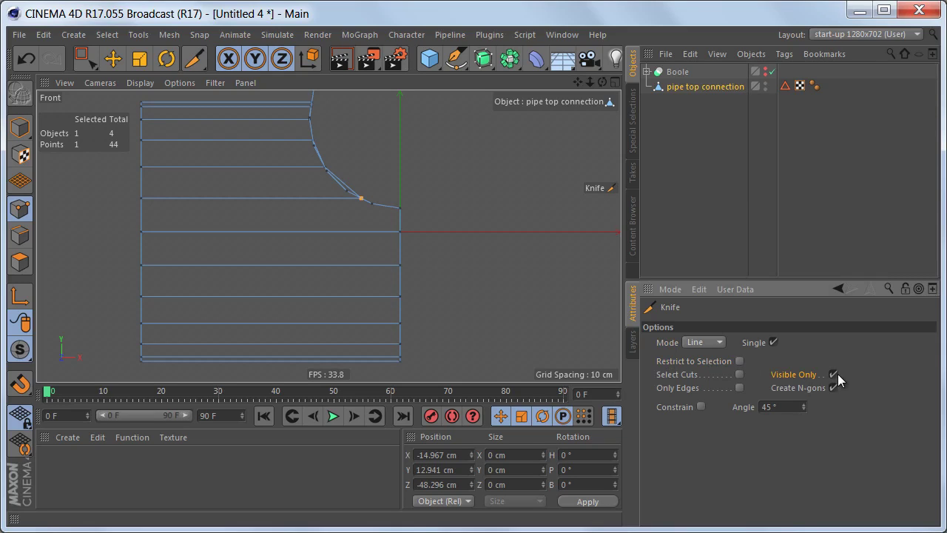
pyautogui.click(702, 406)
pyautogui.write('45')
pyautogui.keyDown('alt'); pyautogui.moveTo(402, 264); pyautogui.dragTo(414, 249, button='middle'); pyautogui.keyUp('alt')
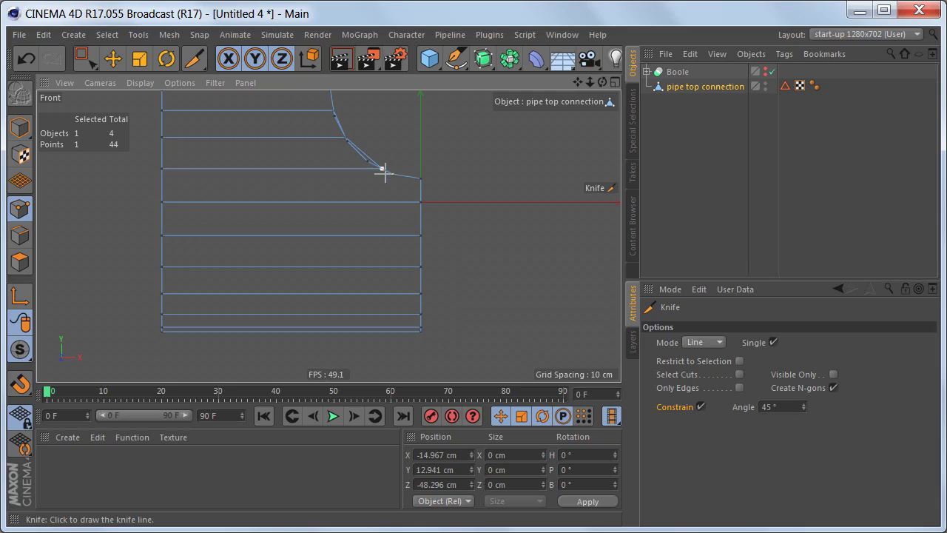
pyautogui.moveTo(383, 172); pyautogui.dragTo(402, 363)
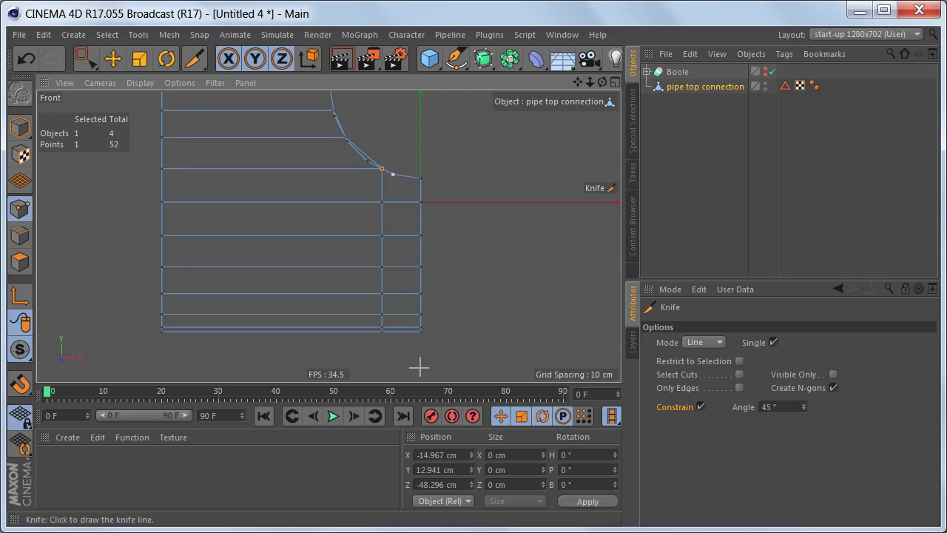
# In the right view, knife two vertical cuts upward from the two seam points nearest the centre line.
pyautogui.middleClick(400, 192)
pyautogui.middleClick(200, 289)
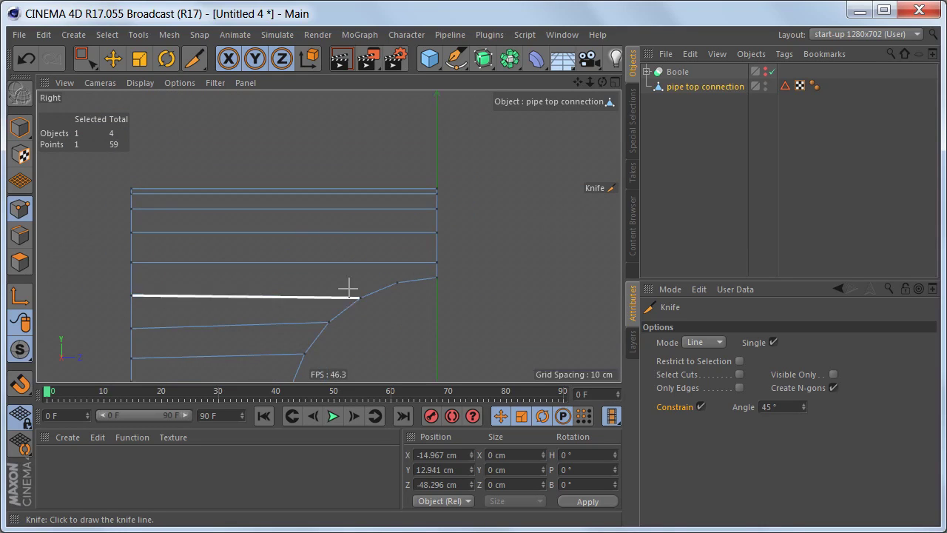
pyautogui.keyDown('alt'); pyautogui.moveTo(407, 271); pyautogui.dragTo(431, 276, button='right'); pyautogui.keyUp('alt')
pyautogui.keyDown('alt'); pyautogui.moveTo(419, 285); pyautogui.dragTo(451, 283, button='middle'); pyautogui.keyUp('alt')
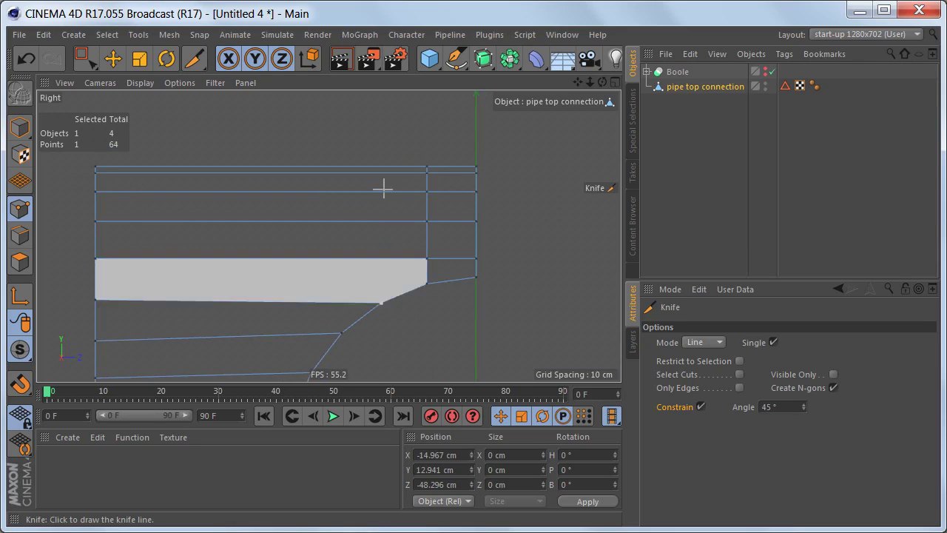
pyautogui.moveTo(383, 188); pyautogui.dragTo(387, 117)
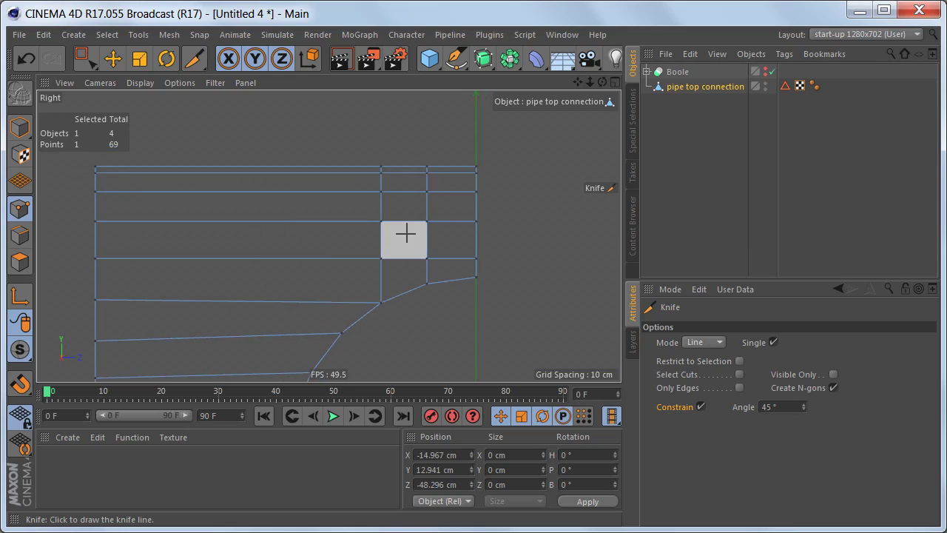
# Frame the junction seam in the perspective view and switch the mesh to edge mode.
pyautogui.middleClick(406, 234)
pyautogui.middleClick(256, 161)
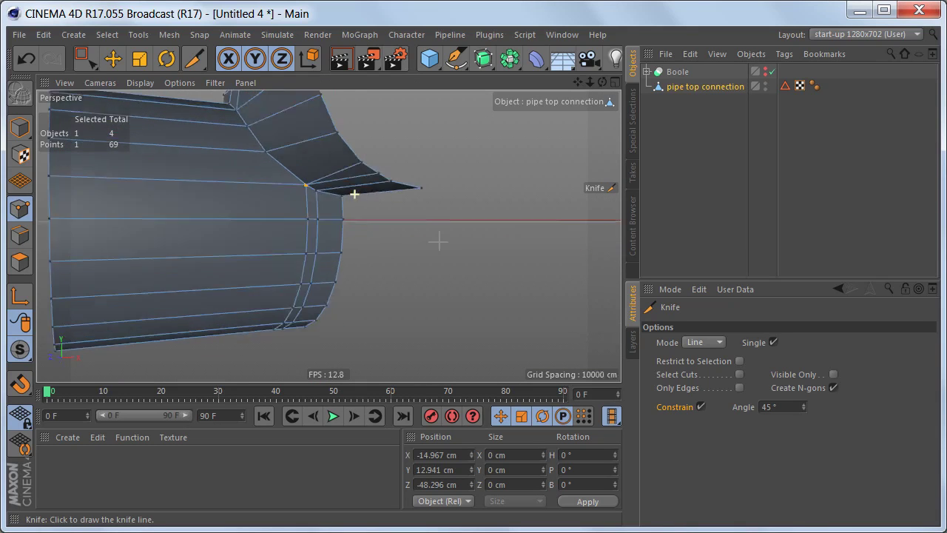
pyautogui.keyDown('alt'); pyautogui.moveTo(438, 240); pyautogui.dragTo(395, 237); pyautogui.keyUp('alt')
pyautogui.keyDown('alt'); pyautogui.moveTo(309, 196); pyautogui.dragTo(336, 204, button='right'); pyautogui.keyUp('alt')
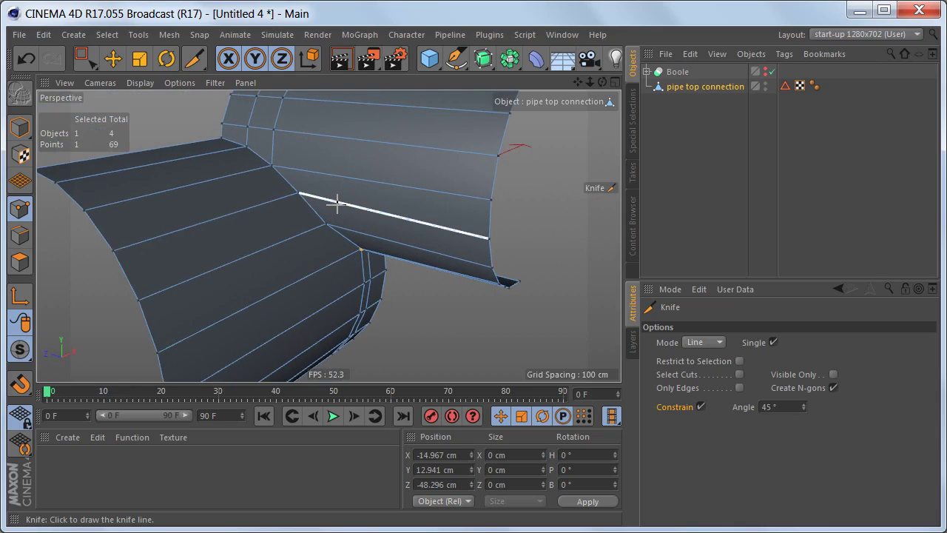
pyautogui.moveTo(297, 192); pyautogui.dragTo(281, 177)
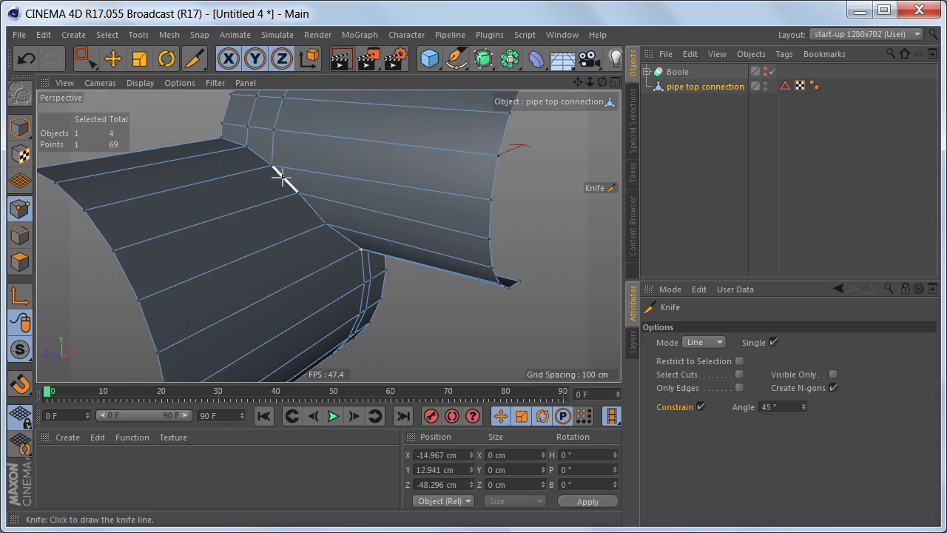
pyautogui.press('Return')
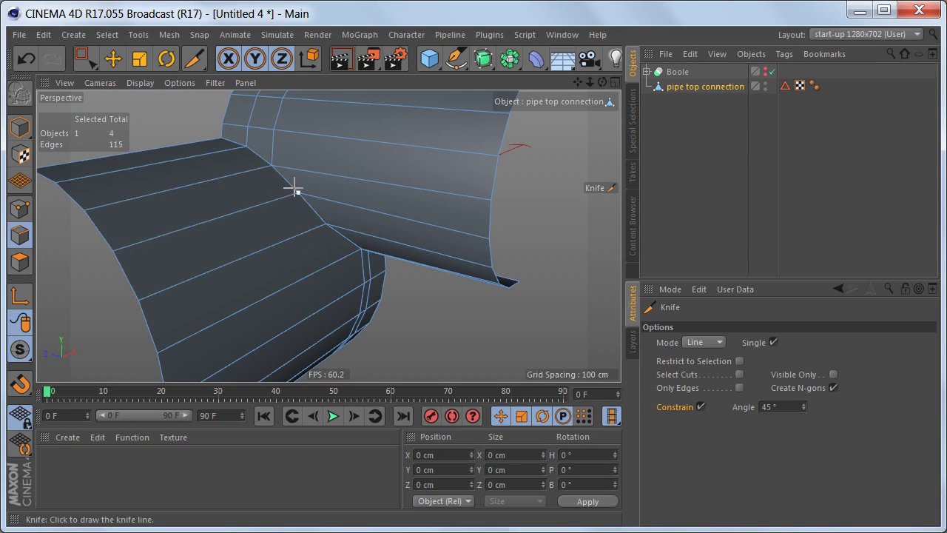
# Try to select the edges along the pipe junction seam with Loop Selection.
pyautogui.press('u')
pyautogui.press('l')
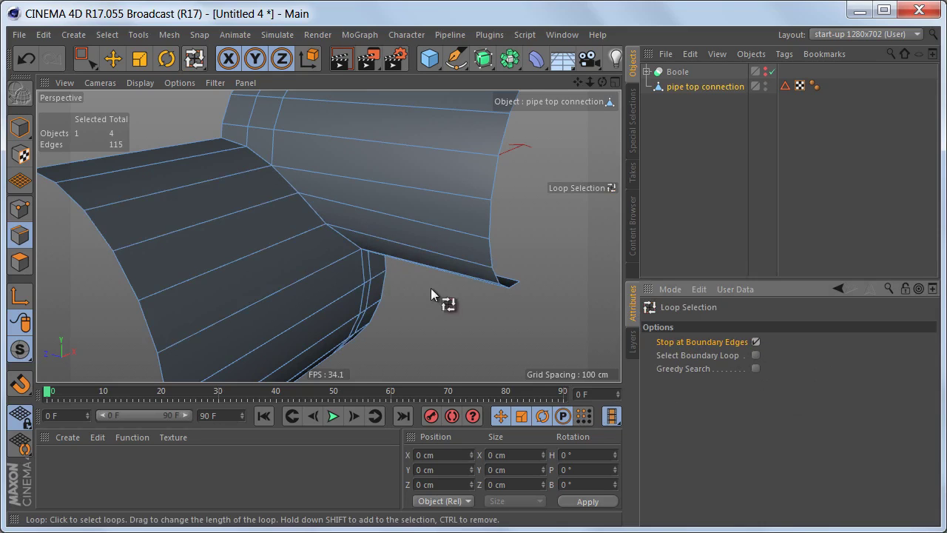
pyautogui.keyDown('alt'); pyautogui.moveTo(432, 288); pyautogui.dragTo(453, 326); pyautogui.keyUp('alt')
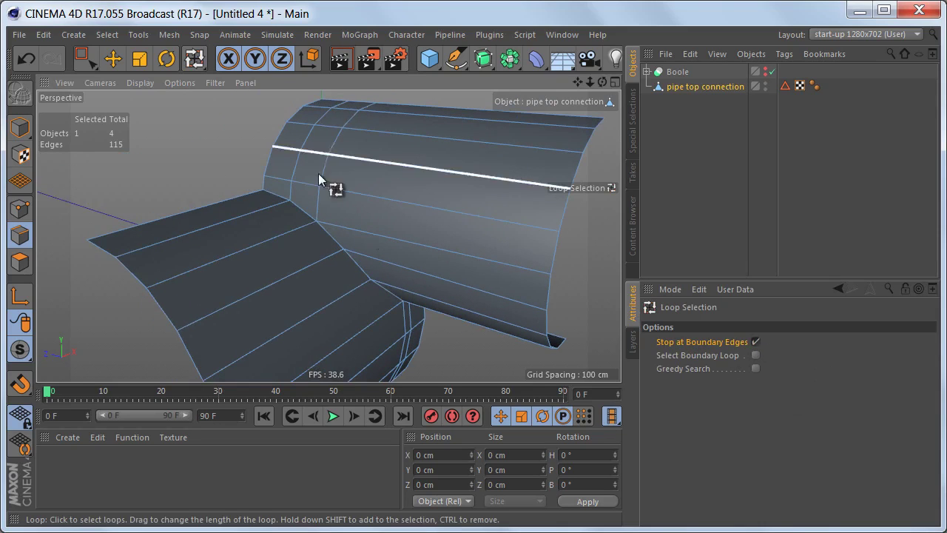
pyautogui.keyDown('alt'); pyautogui.moveTo(402, 283); pyautogui.dragTo(376, 277); pyautogui.keyUp('alt')
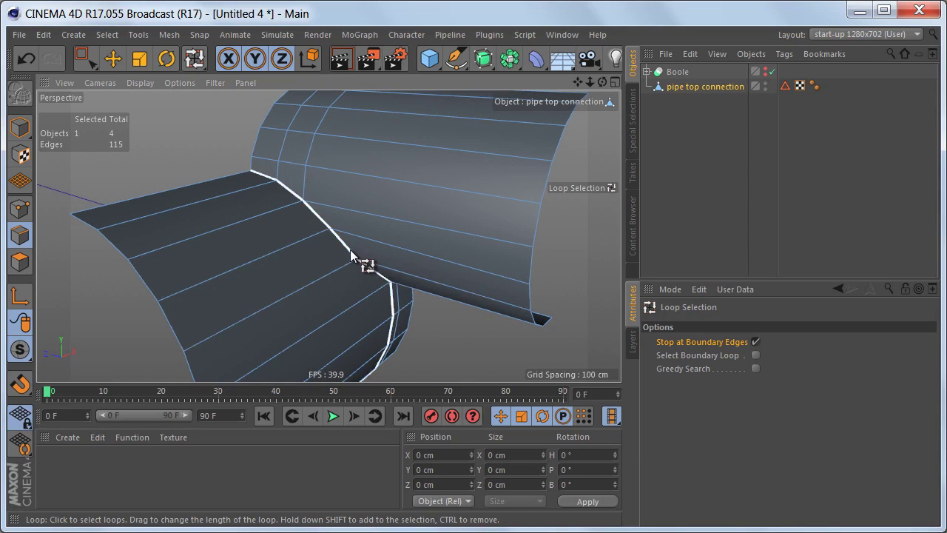
pyautogui.click(348, 255)
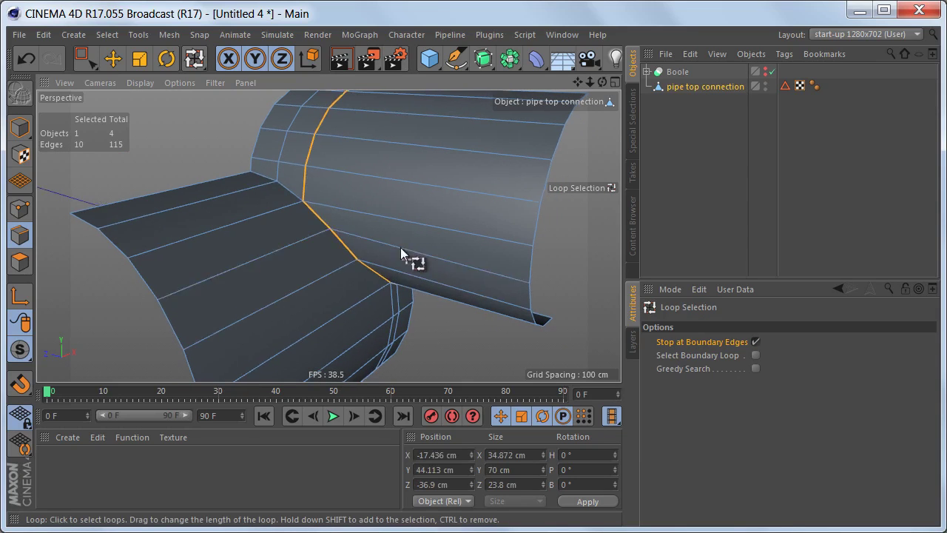
pyautogui.moveTo(403, 252)
pyautogui.keyDown('alt'); pyautogui.mouseDown()
pyautogui.moveTo(371, 196)
pyautogui.moveTo(413, 264)
pyautogui.moveTo(397, 256)
pyautogui.mouseUp(); pyautogui.keyUp('alt')
pyautogui.scroll(4, 330, 194)
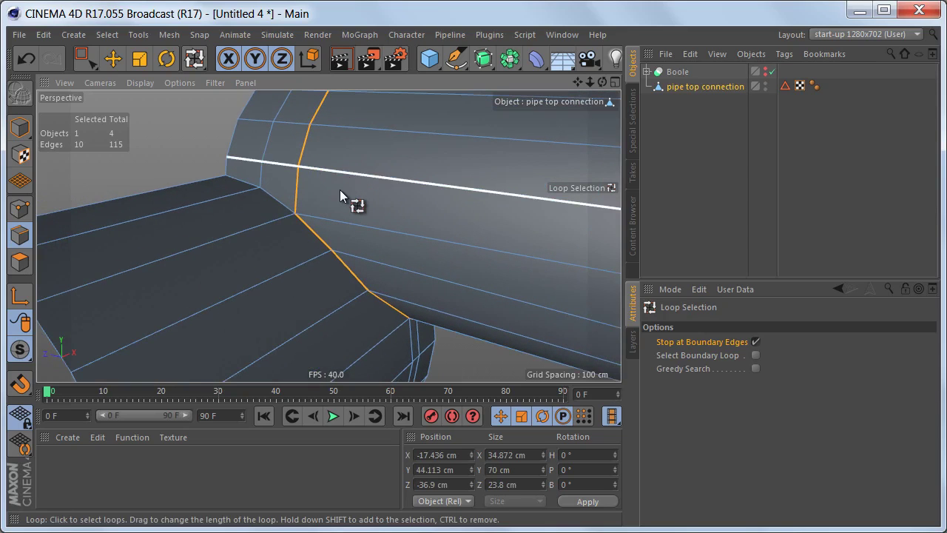
# Select the complete edge loop along the junction seam between the two pipes with the Move tool.
pyautogui.press('e')
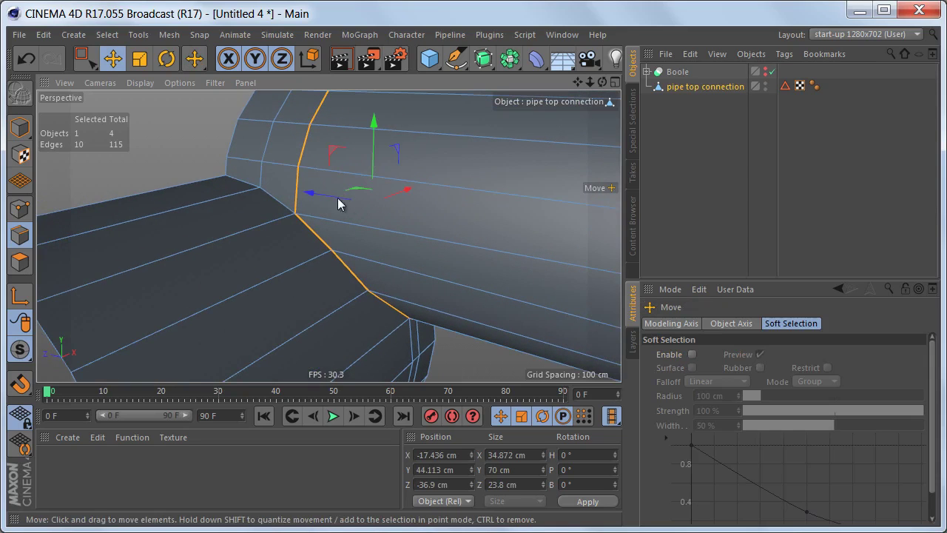
pyautogui.click(248, 185)
pyautogui.keyDown('alt'); pyautogui.moveTo(248, 186); pyautogui.dragTo(345, 235); pyautogui.keyUp('alt')
pyautogui.keyDown('alt'); pyautogui.moveTo(345, 235); pyautogui.dragTo(311, 230, button='middle'); pyautogui.keyUp('alt')
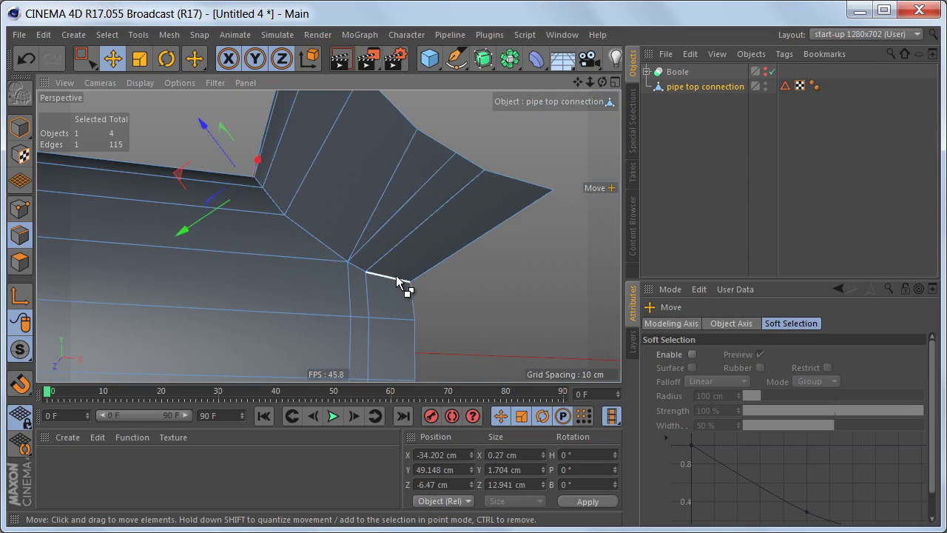
pyautogui.doubleClick(398, 282)
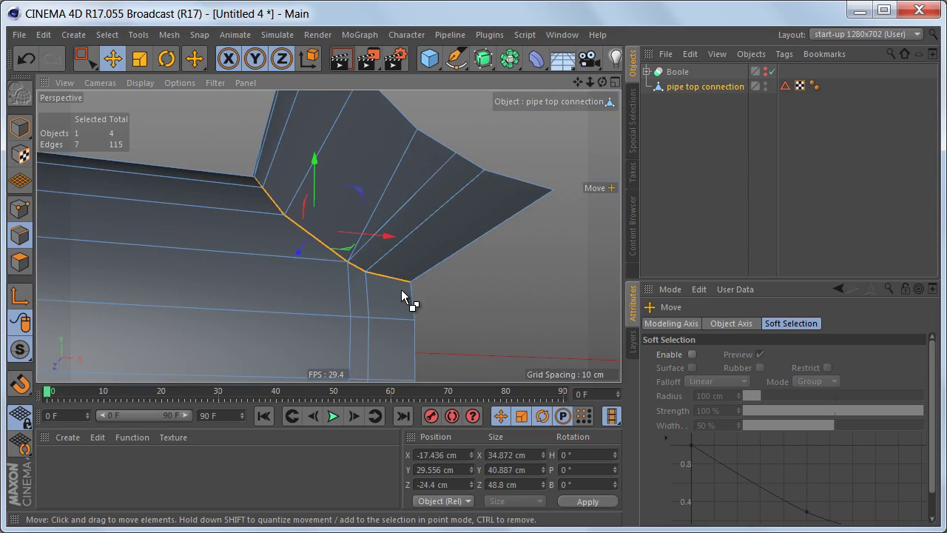
pyautogui.keyDown('alt'); pyautogui.moveTo(364, 273); pyautogui.dragTo(386, 294); pyautogui.keyUp('alt')
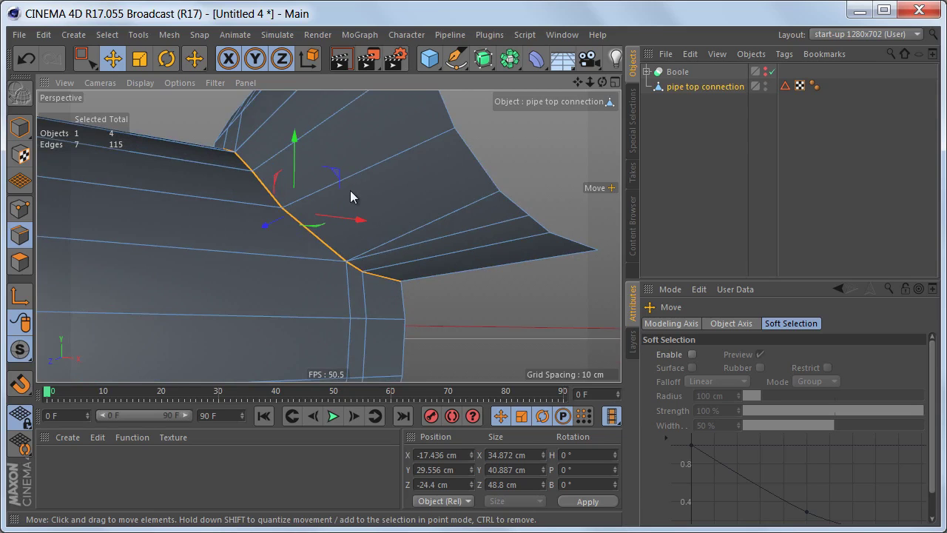
pyautogui.keyDown('alt'); pyautogui.moveTo(352, 196); pyautogui.dragTo(330, 293); pyautogui.keyUp('alt')
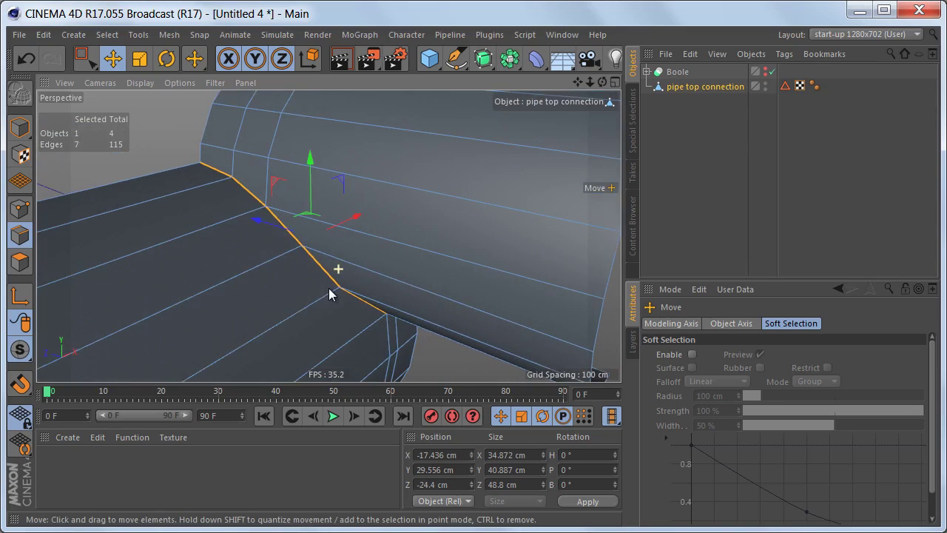
# Bevel the selected seam edges with an offset of 3 cm and a subdivision of 1.
pyautogui.rightClick(420, 162)
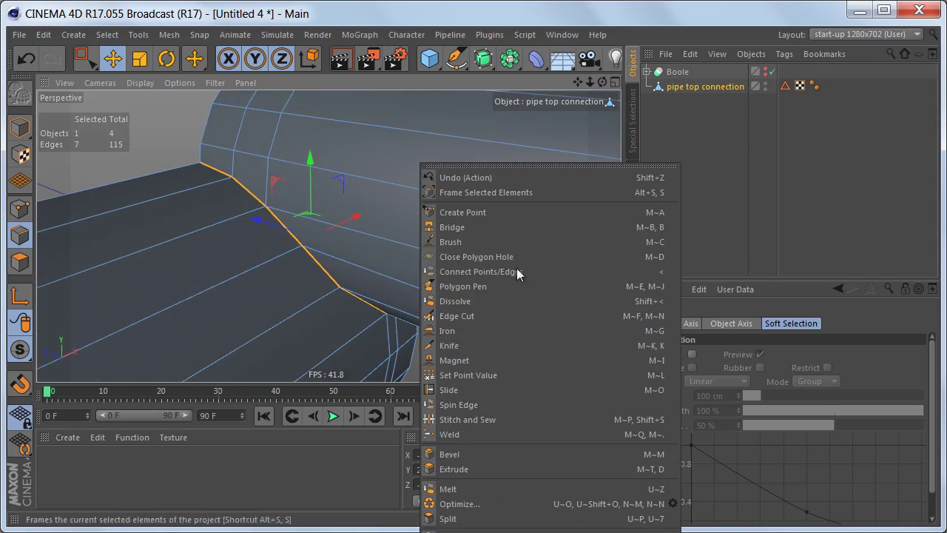
pyautogui.click(475, 454)
pyautogui.keyDown('alt'); pyautogui.moveTo(363, 281); pyautogui.dragTo(403, 291); pyautogui.keyUp('alt')
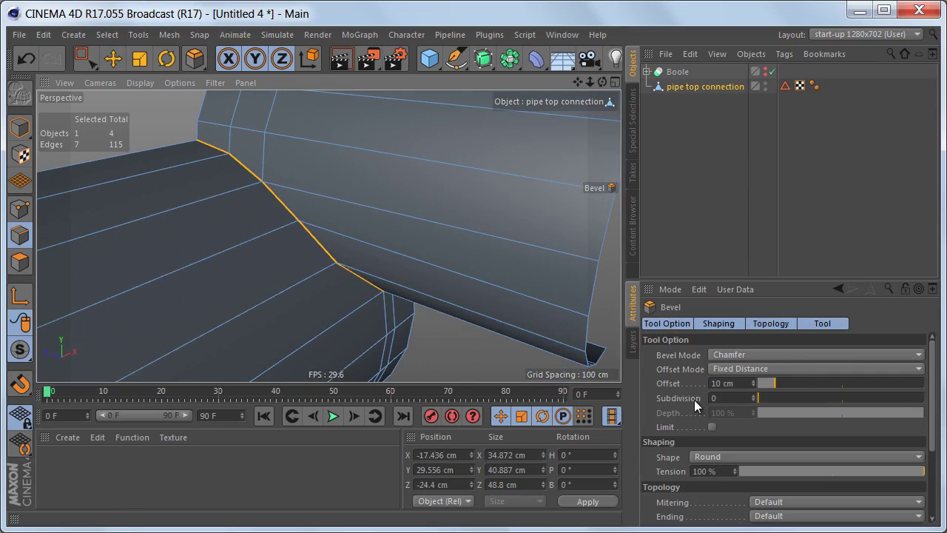
pyautogui.click(753, 395)
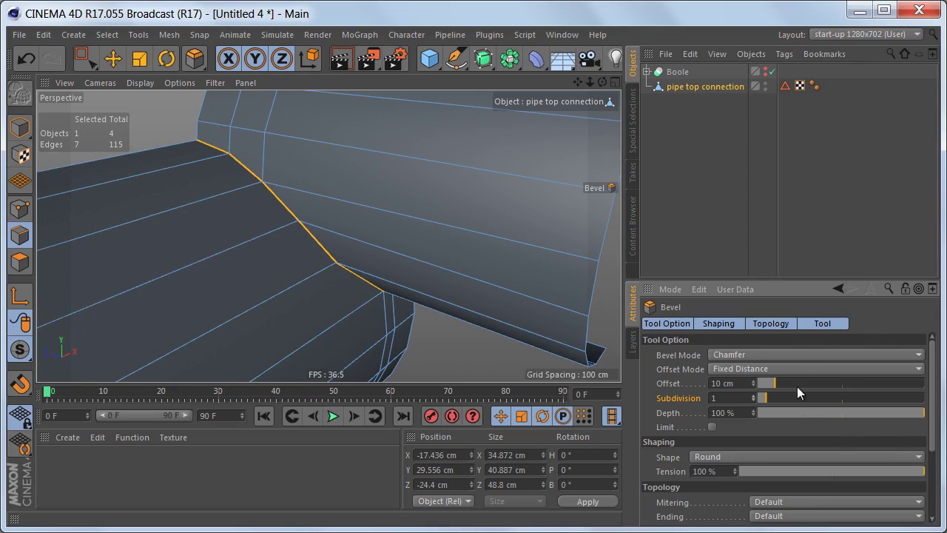
pyautogui.moveTo(765, 277); pyautogui.dragTo(767, 196)
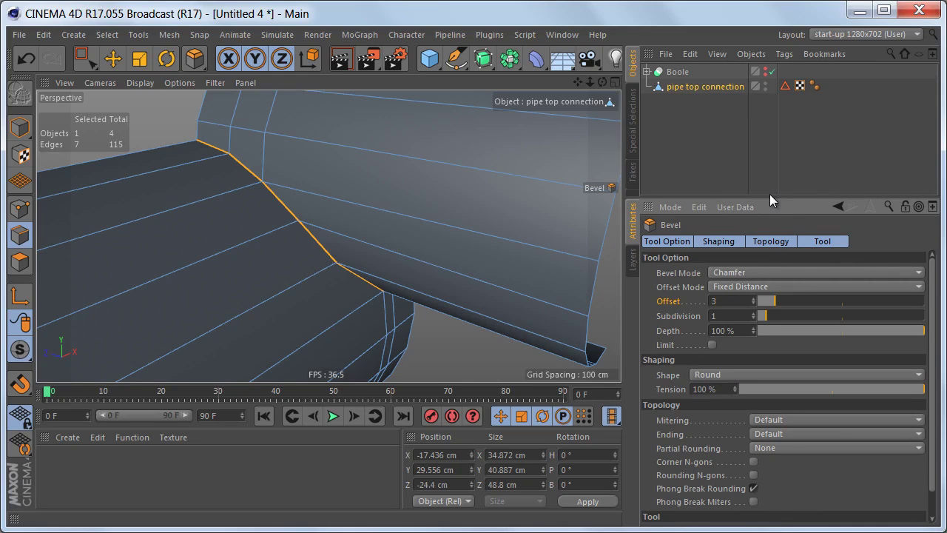
pyautogui.moveTo(770, 195); pyautogui.dragTo(769, 151)
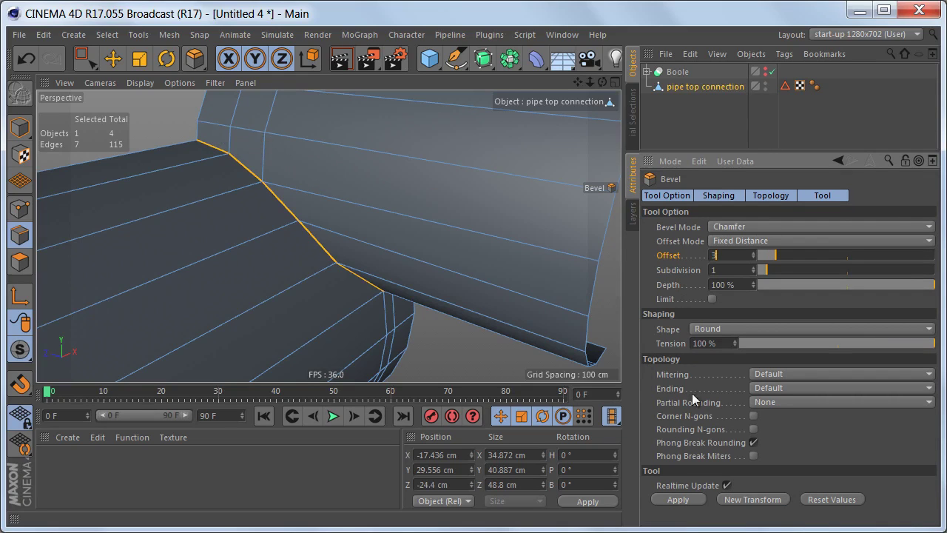
pyautogui.click(691, 501)
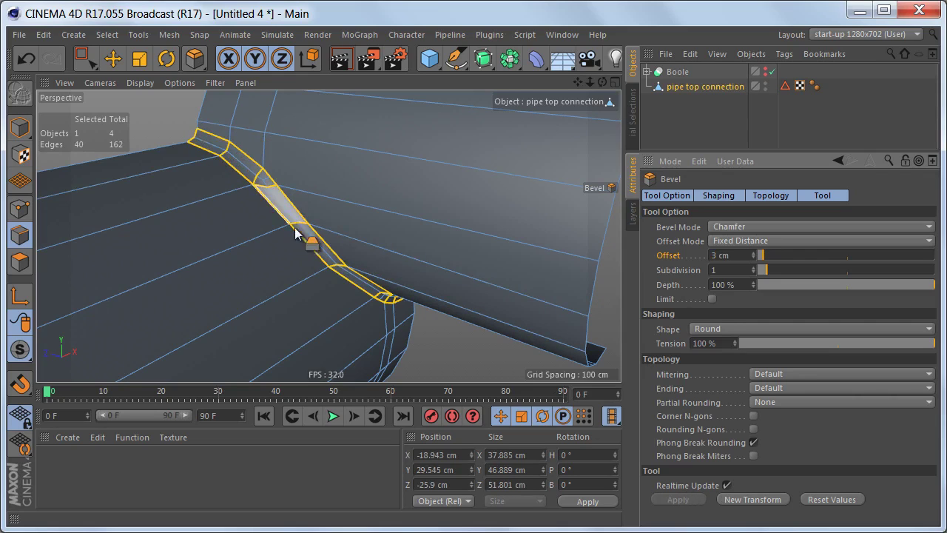
# Try the Patch, Uniform and Radial mitering options on the seam bevel.
pyautogui.keyDown('alt'); pyautogui.moveTo(381, 291); pyautogui.dragTo(302, 251); pyautogui.keyUp('alt')
pyautogui.scroll(4, 266, 166)
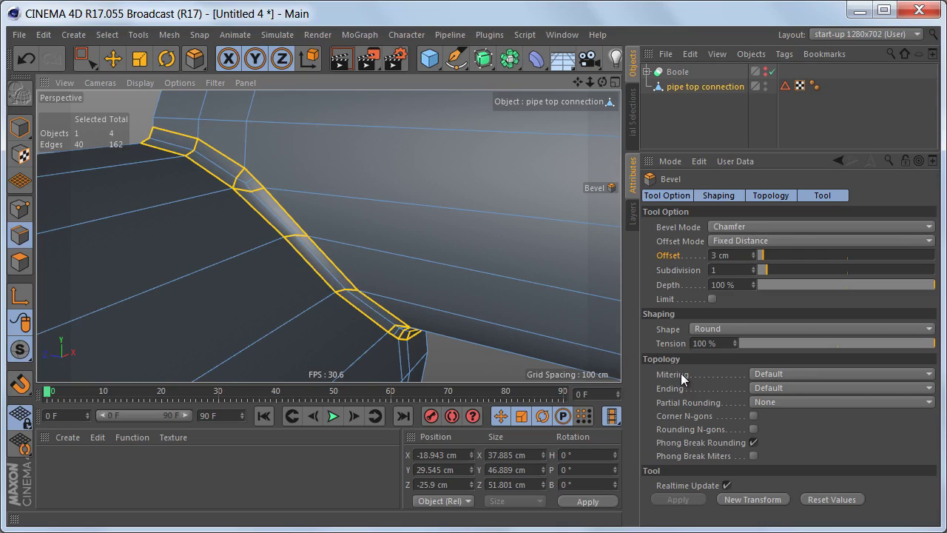
pyautogui.click(678, 375)
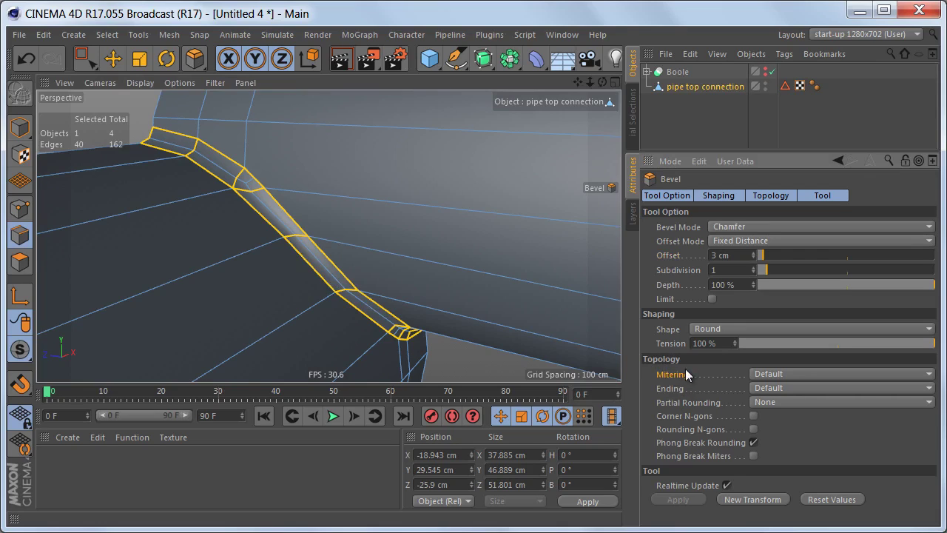
pyautogui.click(795, 373)
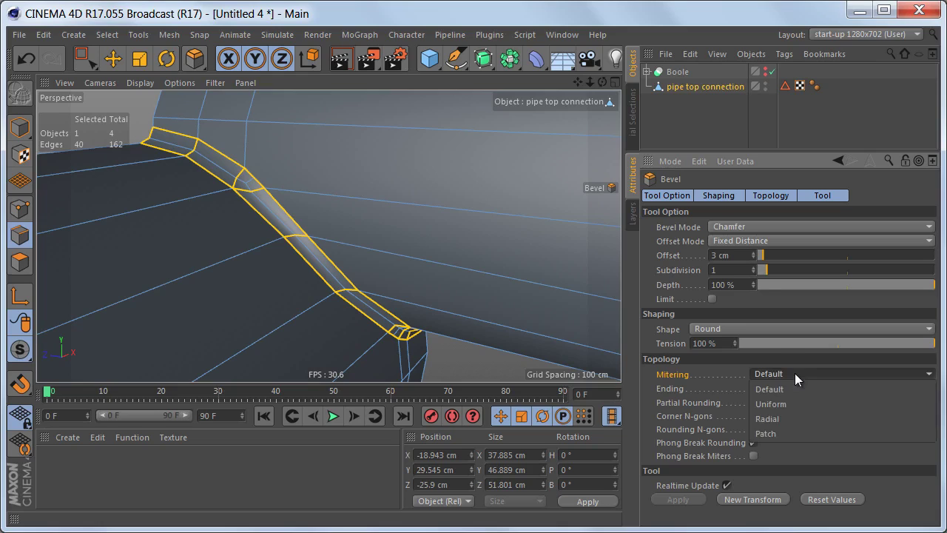
pyautogui.click(784, 432)
pyautogui.scroll(1, 270, 201)
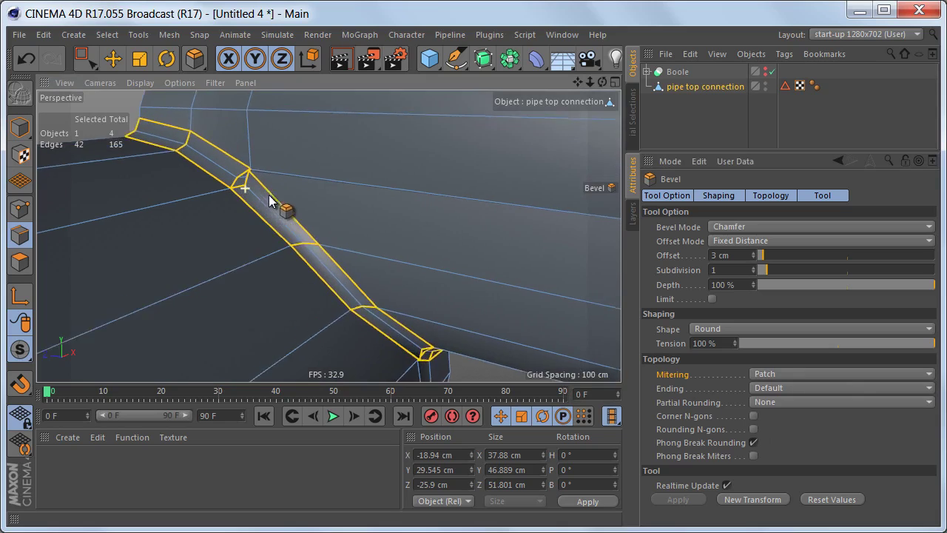
pyautogui.scroll(1, 270, 201)
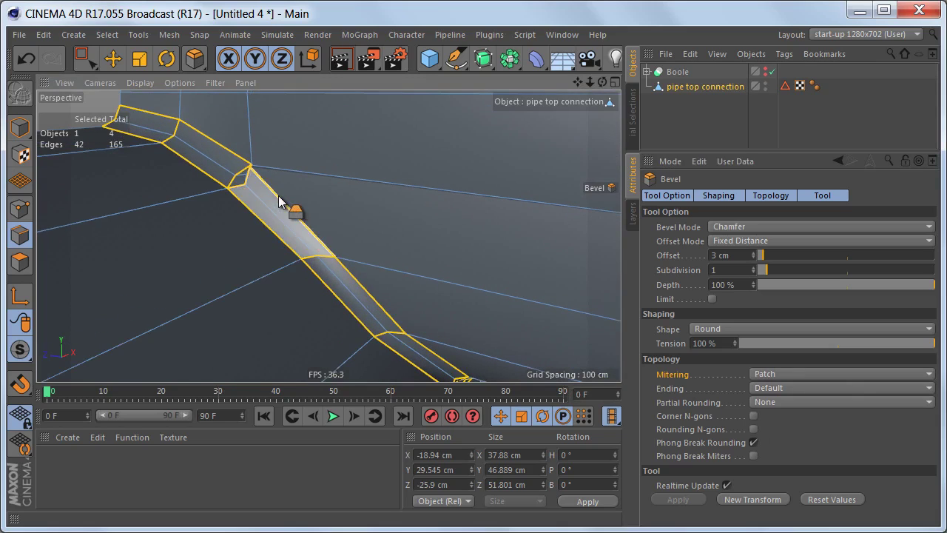
pyautogui.click(789, 376)
pyautogui.click(803, 404)
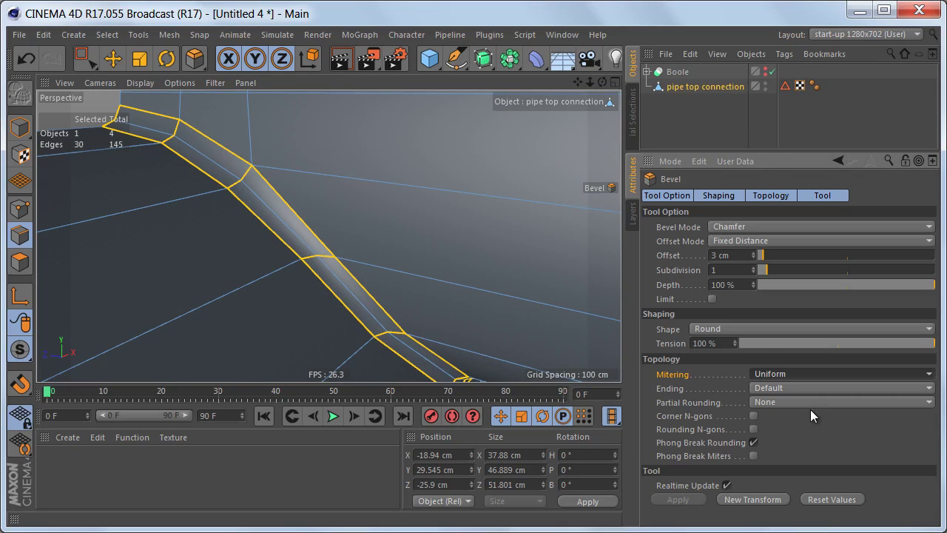
pyautogui.click(802, 374)
pyautogui.click(798, 418)
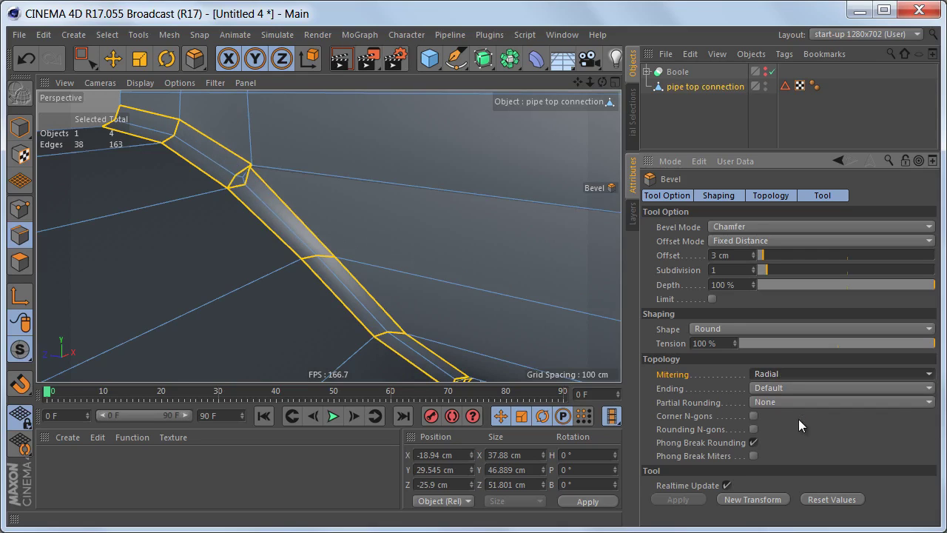
# Set the bevel's Mitering to Uniform and inspect the bevelled strip along the seam from both sides.
pyautogui.click(775, 374)
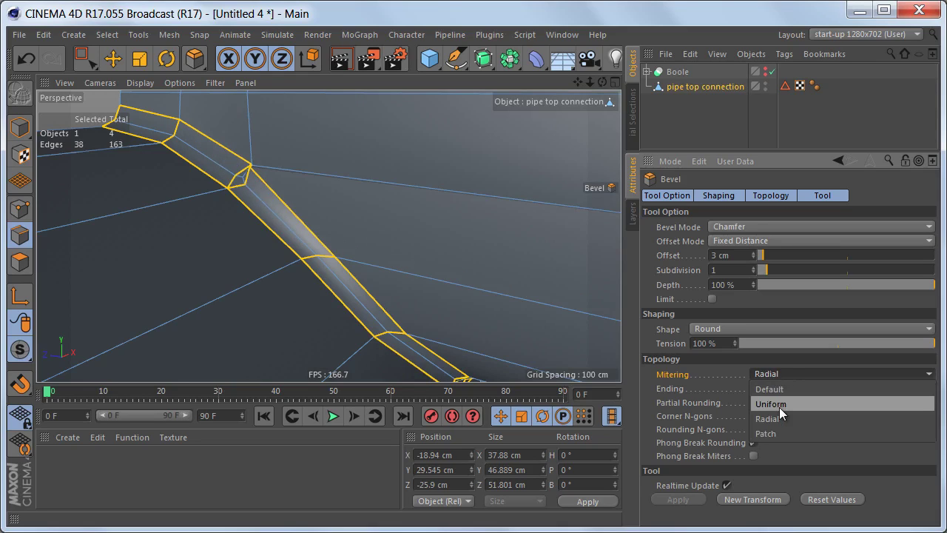
pyautogui.click(779, 407)
pyautogui.keyDown('alt'); pyautogui.moveTo(337, 301); pyautogui.dragTo(238, 216); pyautogui.keyUp('alt')
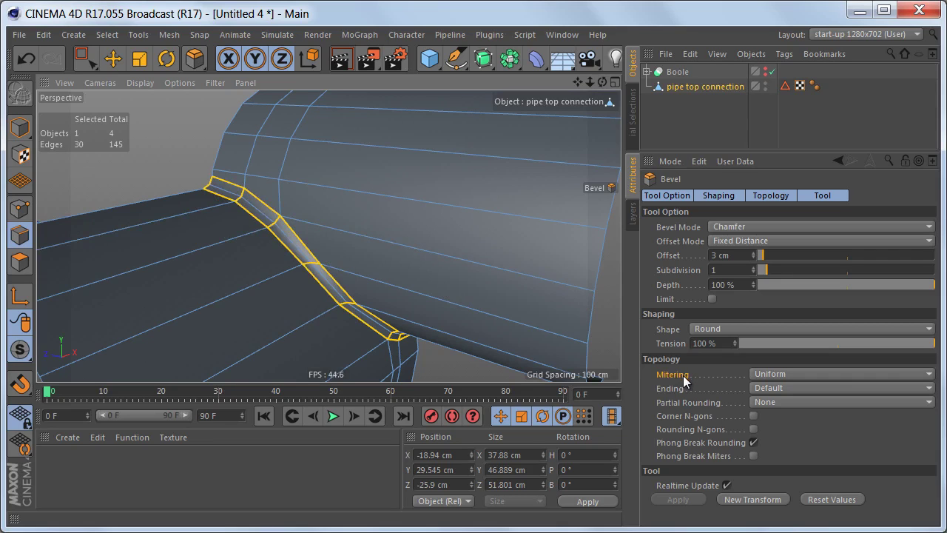
pyautogui.keyDown('alt'); pyautogui.moveTo(397, 275); pyautogui.dragTo(291, 196); pyautogui.keyUp('alt')
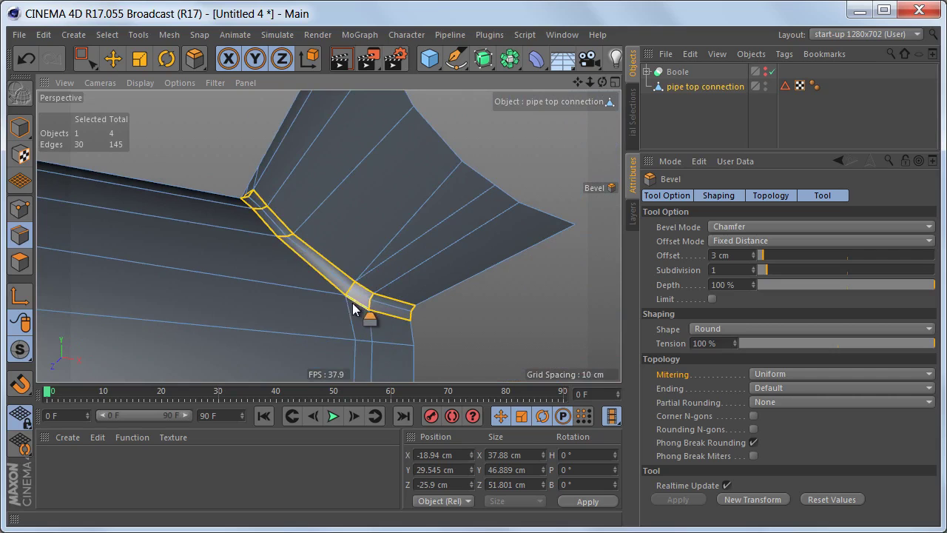
pyautogui.keyDown('alt'); pyautogui.moveTo(352, 303); pyautogui.dragTo(344, 294); pyautogui.keyUp('alt')
pyautogui.keyDown('alt'); pyautogui.moveTo(344, 294); pyautogui.dragTo(314, 284, button='right'); pyautogui.keyUp('alt')
pyautogui.keyDown('alt'); pyautogui.moveTo(339, 313); pyautogui.dragTo(326, 238, button='middle'); pyautogui.keyUp('alt')
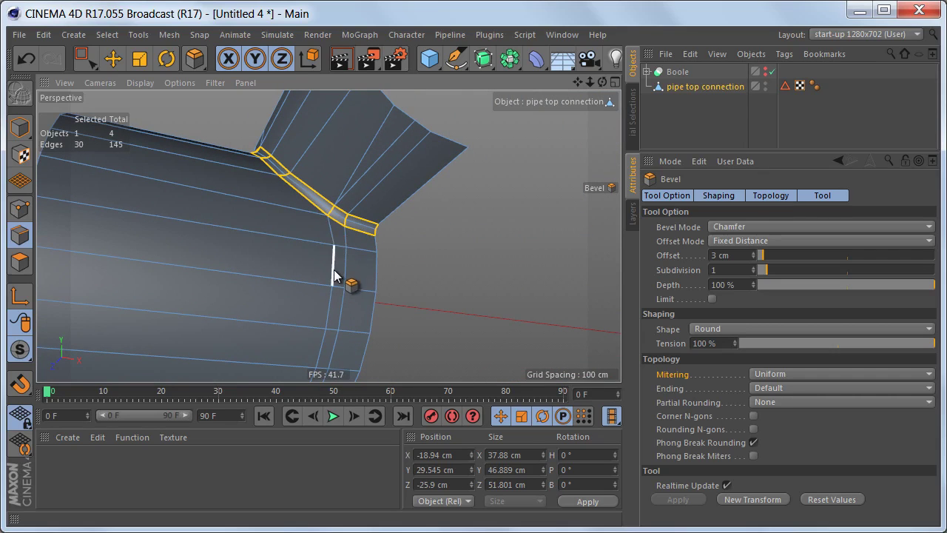
pyautogui.keyDown('alt'); pyautogui.moveTo(348, 202); pyautogui.dragTo(348, 264, button='middle'); pyautogui.keyUp('alt')
pyautogui.keyDown('alt'); pyautogui.moveTo(370, 210); pyautogui.dragTo(388, 204, button='right'); pyautogui.keyUp('alt')
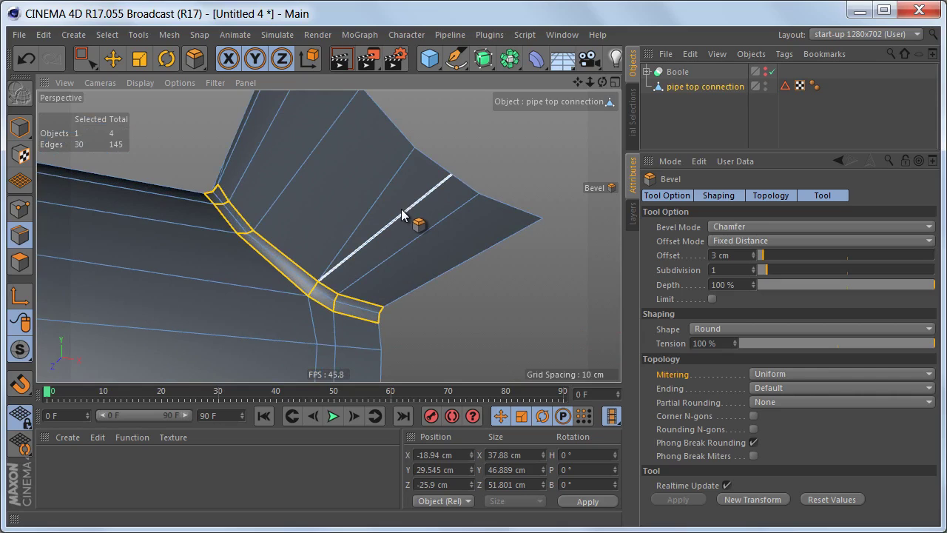
# Dissolve the extra lengthwise edge near the rear pipe's lower border that meets its neighbour at the same bevel corner.
pyautogui.press('space')
pyautogui.click(415, 207)
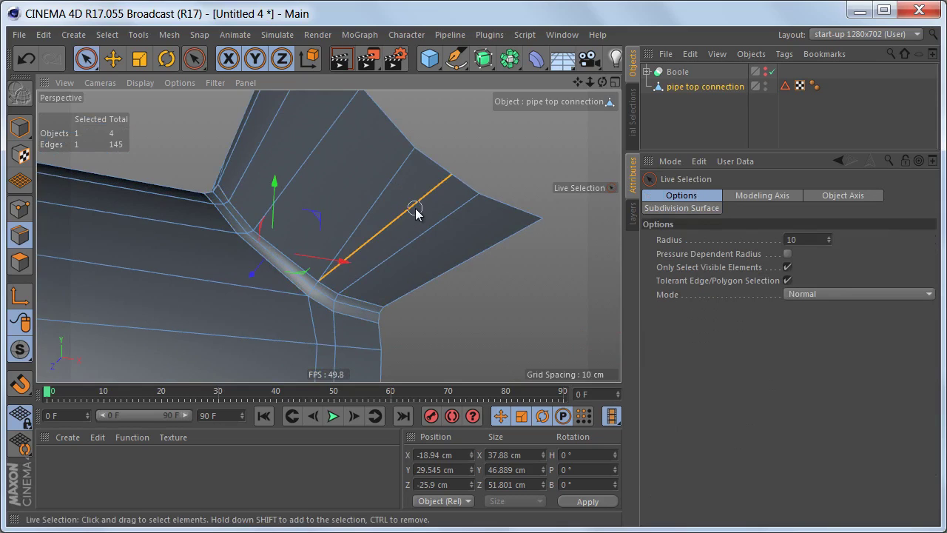
pyautogui.click(388, 179)
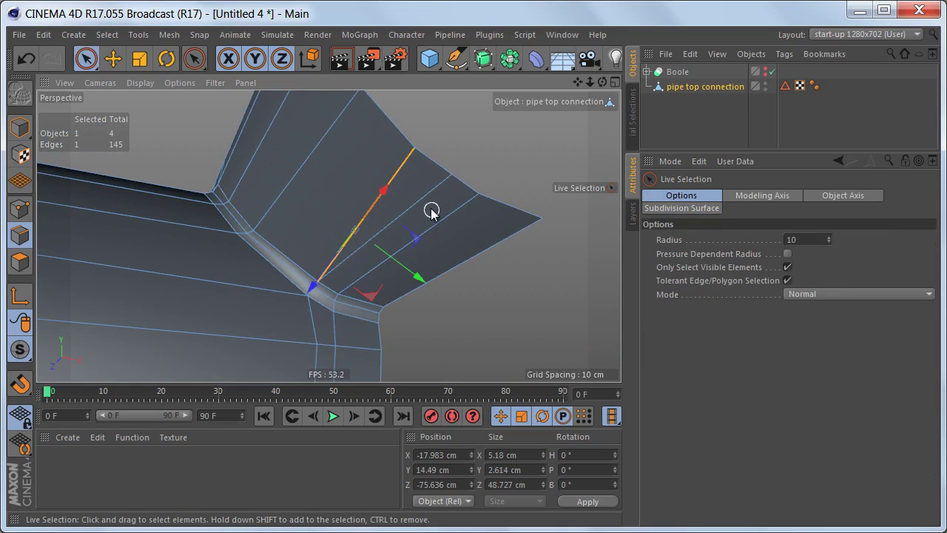
pyautogui.keyDown('alt'); pyautogui.moveTo(424, 177); pyautogui.dragTo(433, 169); pyautogui.keyUp('alt')
pyautogui.click(397, 153)
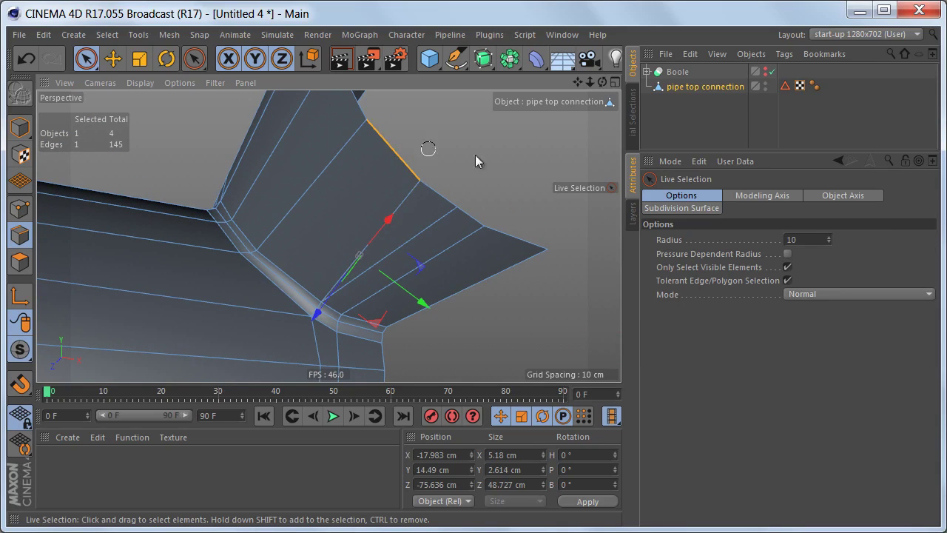
pyautogui.keyDown('shift'); pyautogui.click(512, 235); pyautogui.keyUp('shift')
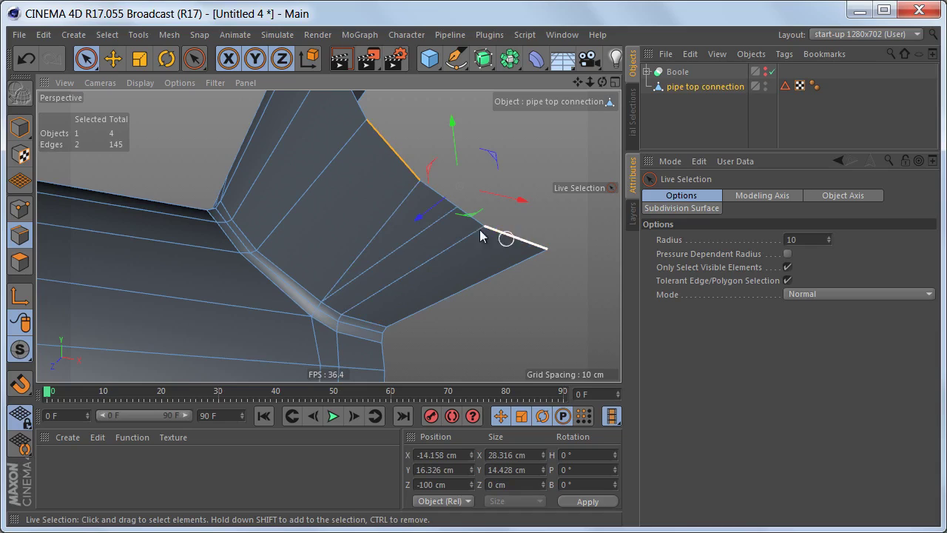
pyautogui.click(428, 230)
pyautogui.rightClick(447, 142)
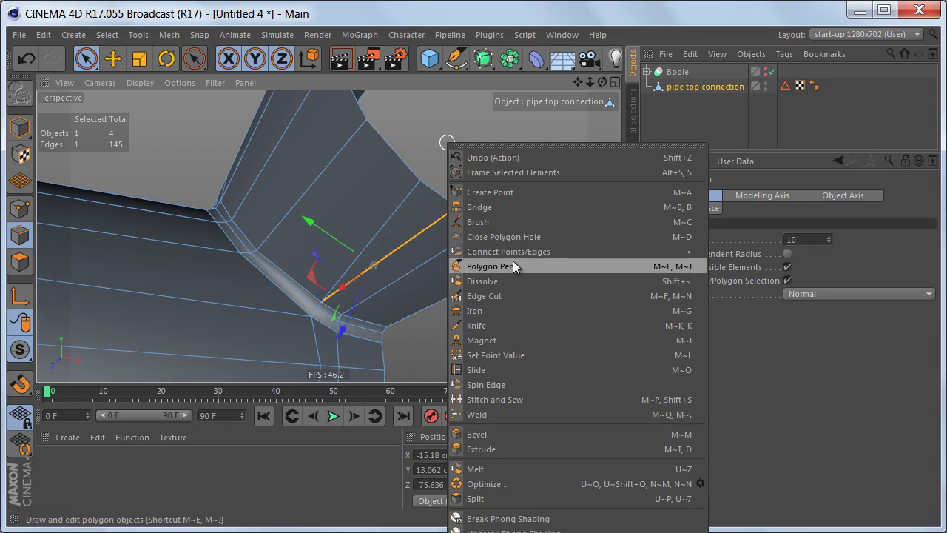
pyautogui.click(516, 281)
pyautogui.keyDown('alt'); pyautogui.moveTo(434, 275); pyautogui.dragTo(402, 271); pyautogui.keyUp('alt')
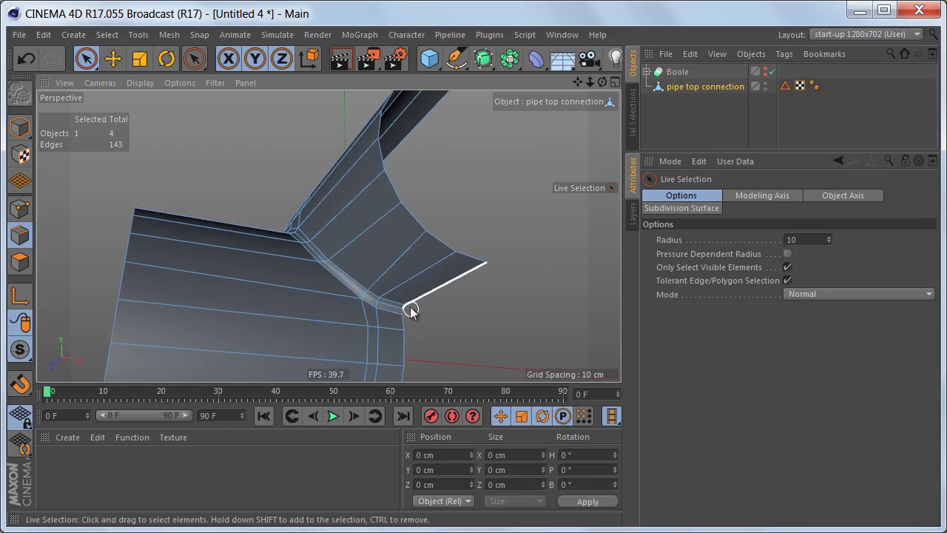
pyautogui.keyDown('alt'); pyautogui.moveTo(326, 239); pyautogui.dragTo(311, 293); pyautogui.keyUp('alt')
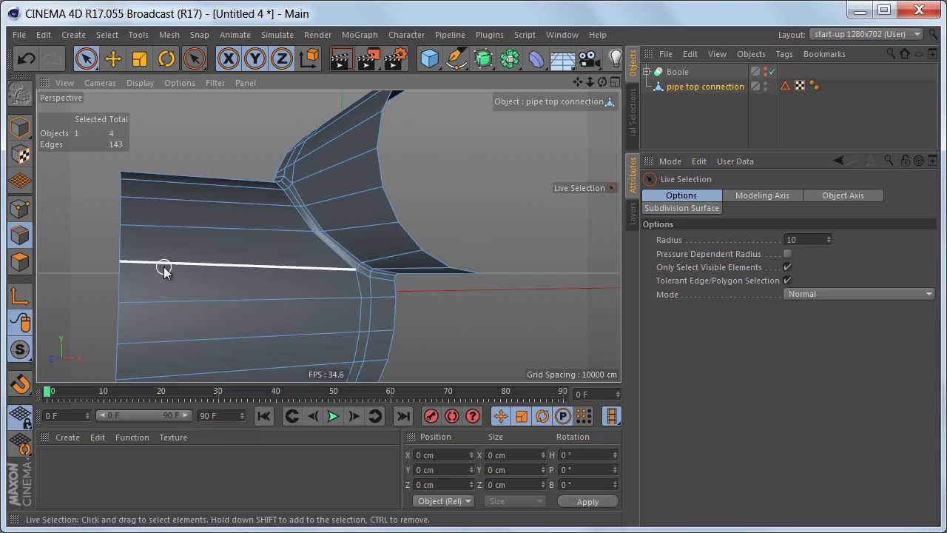
# In the Front view, knife a straight horizontal cut from the slanted lengthwise edge's outer end point to the bevelled seam.
pyautogui.middleClick(414, 325)
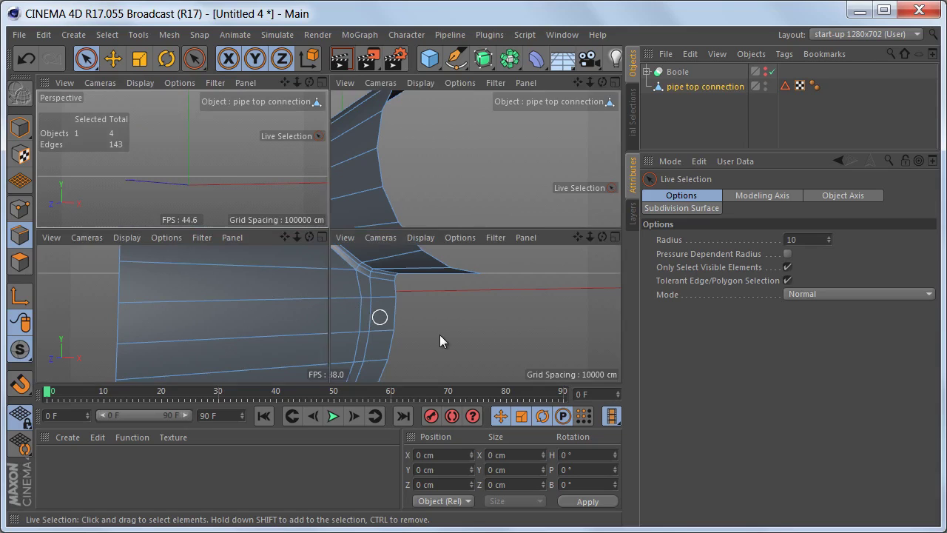
pyautogui.middleClick(429, 330)
pyautogui.scroll(6, 313, 176)
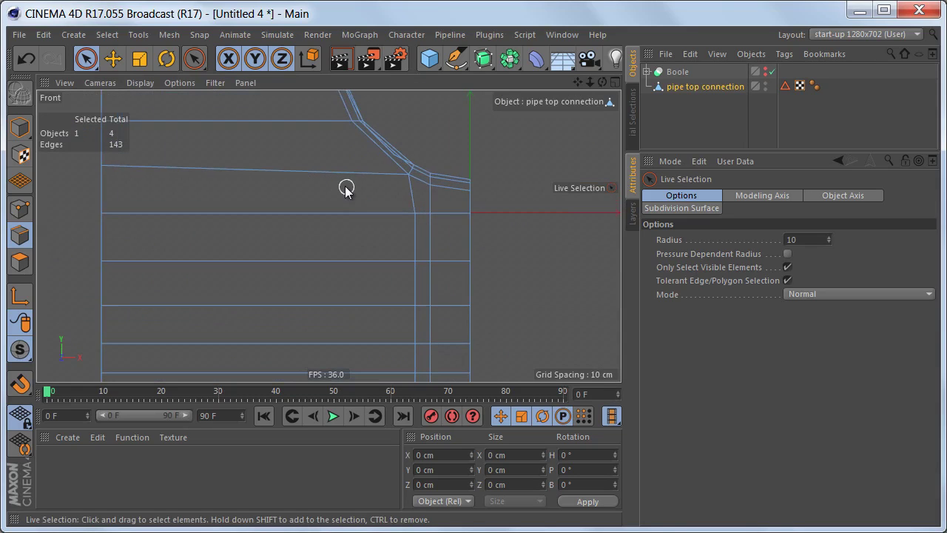
pyautogui.keyDown('alt'); pyautogui.moveTo(323, 243); pyautogui.dragTo(360, 262, button='right'); pyautogui.keyUp('alt')
pyautogui.press('Return')
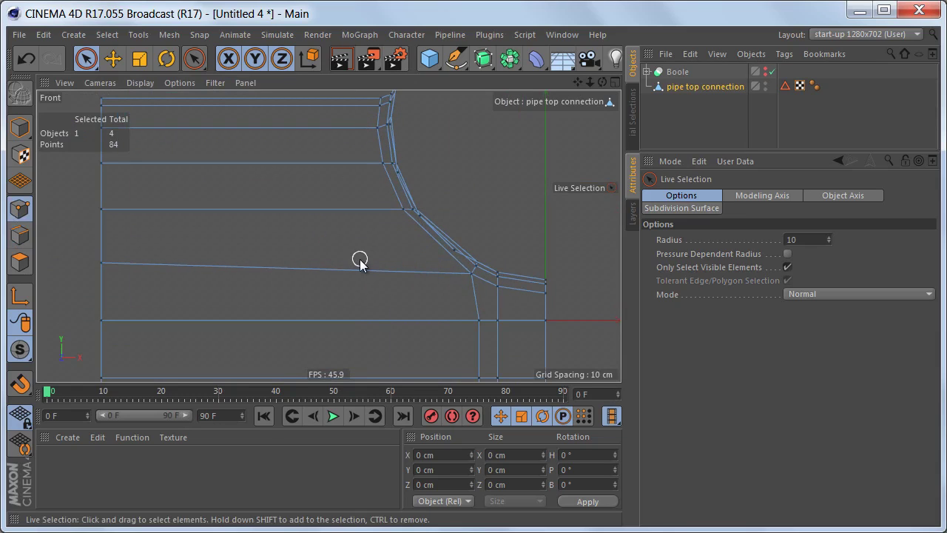
pyautogui.press('k')
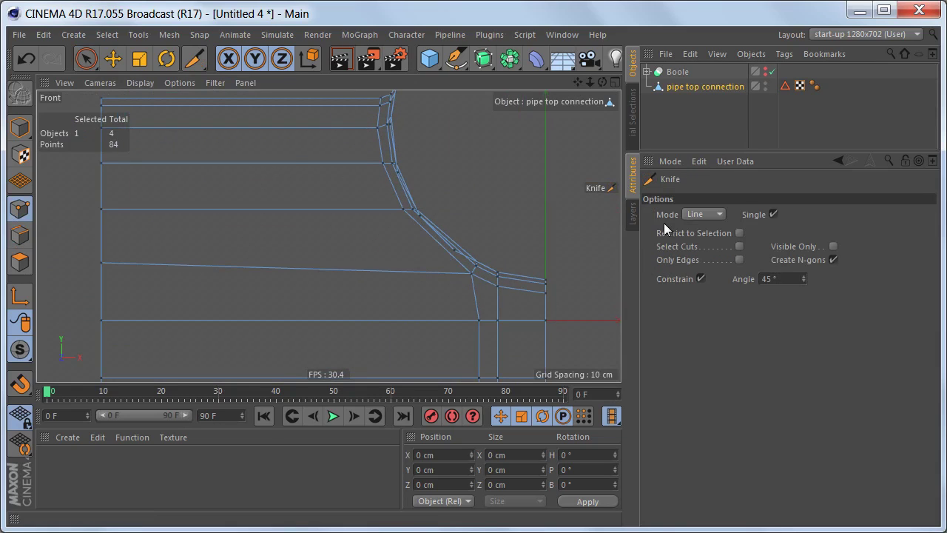
pyautogui.scroll(1, 326, 252)
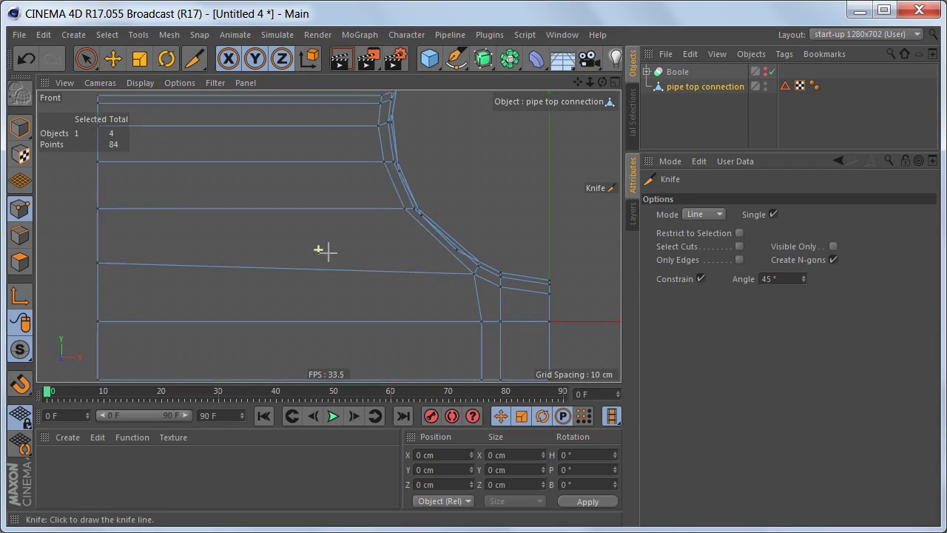
pyautogui.moveTo(84, 264); pyautogui.dragTo(490, 266)
# Weld the slanted edge's seam corner point onto the end point of the new horizontal cut.
pyautogui.scroll(5, 486, 273)
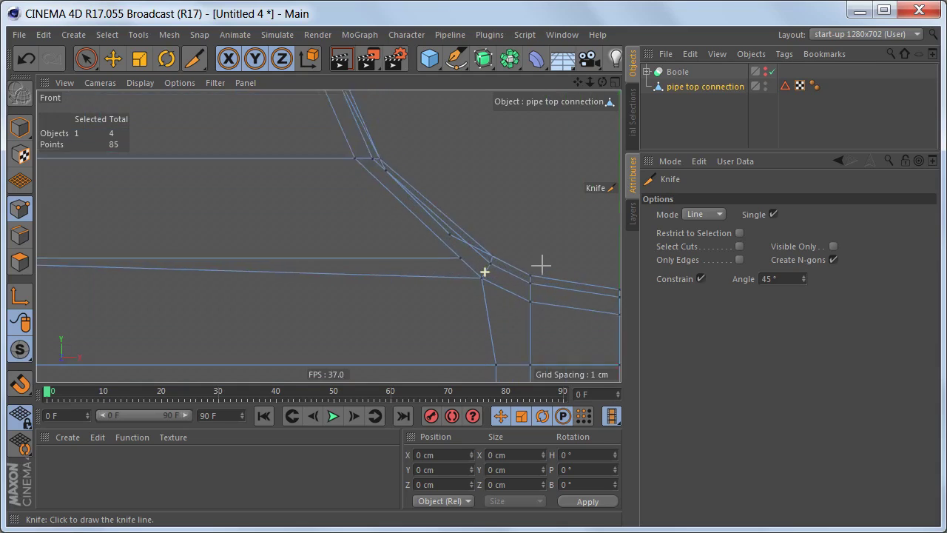
pyautogui.press('space')
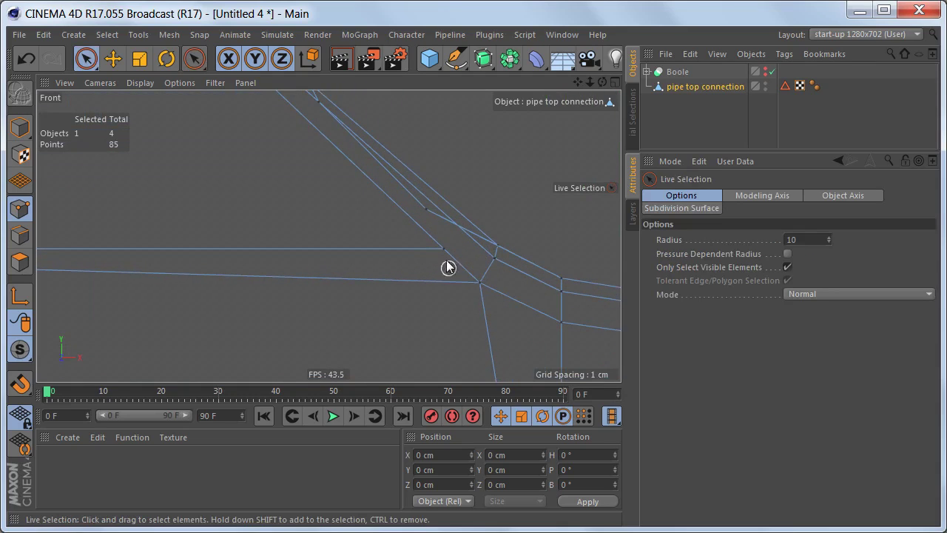
pyautogui.rightClick(473, 130)
pyautogui.click(532, 387)
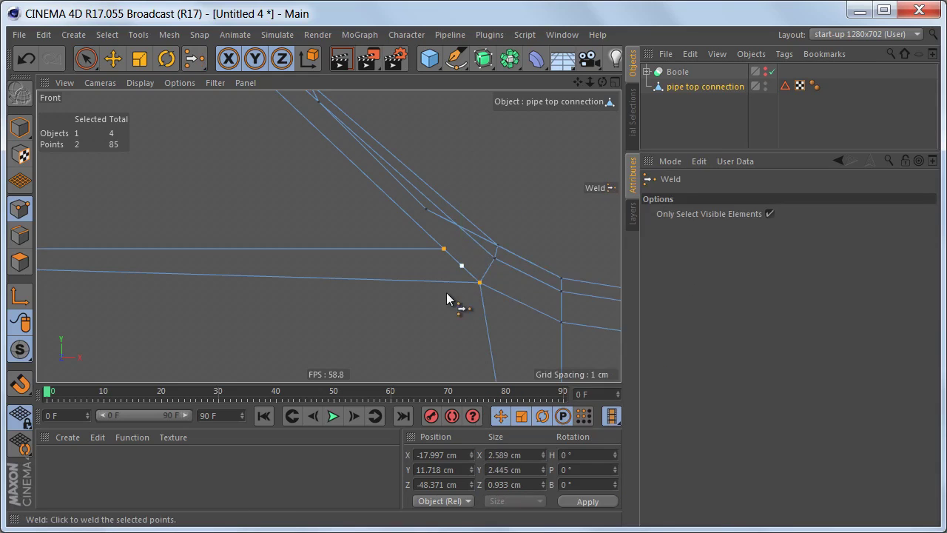
pyautogui.click(444, 250)
pyautogui.scroll(-4, 391, 250)
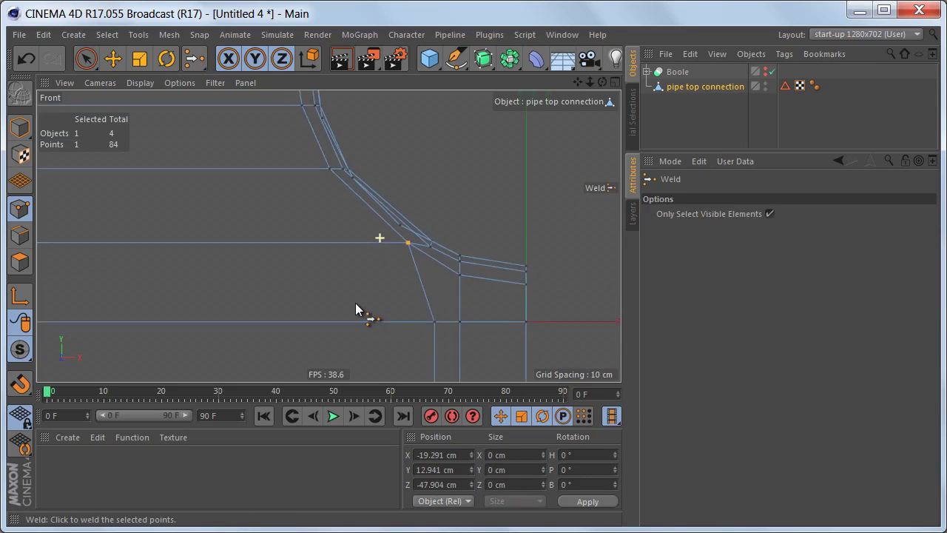
# Knife a straight vertical cut from the welded seam point down past the pipe's lower border.
pyautogui.scroll(-6, 356, 309)
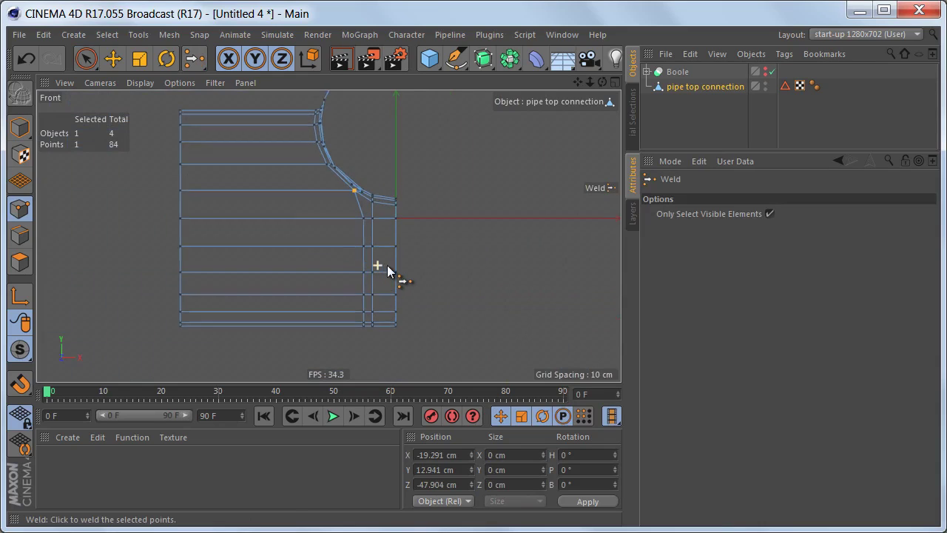
pyautogui.scroll(2, 388, 270)
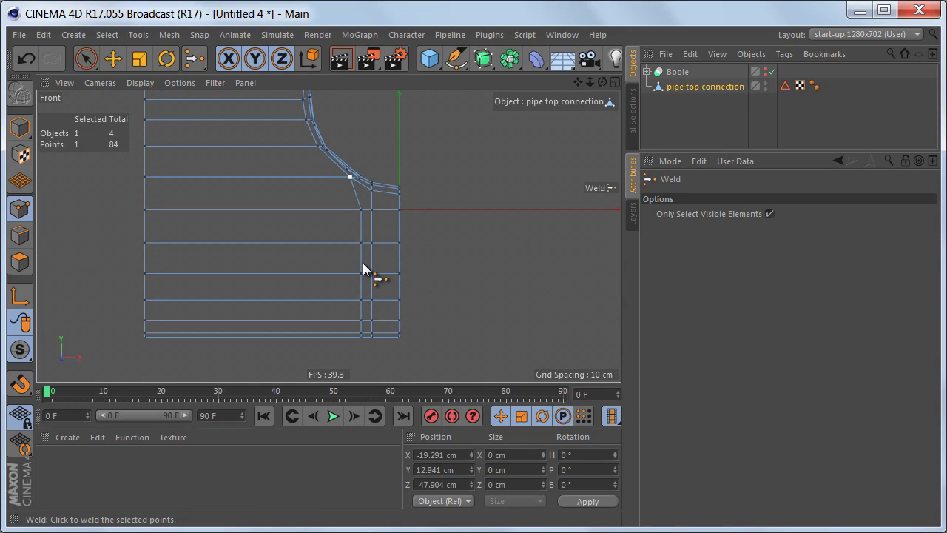
pyautogui.press('k')
pyautogui.moveTo(350, 177); pyautogui.dragTo(364, 369)
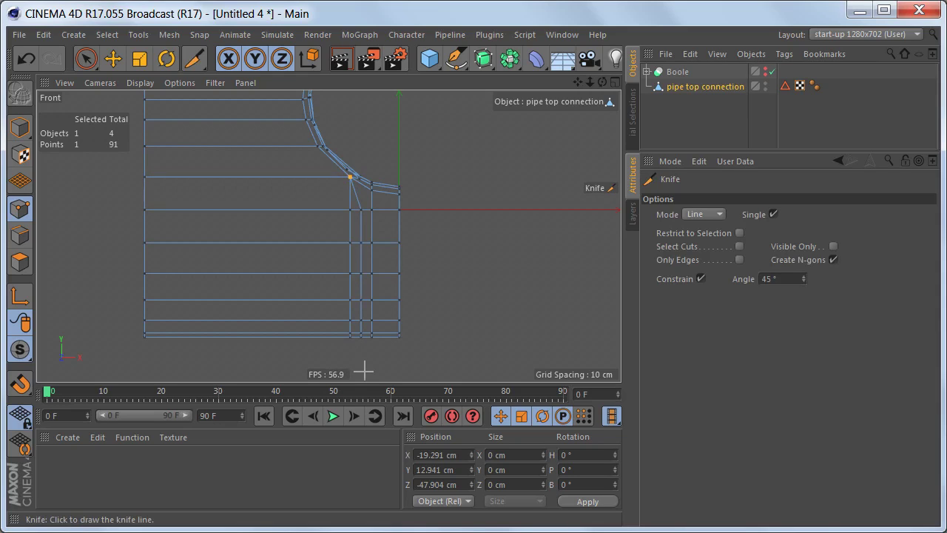
# Dissolve the old kinked vertical edge line beside the new straight vertical cut.
pyautogui.press('Return')
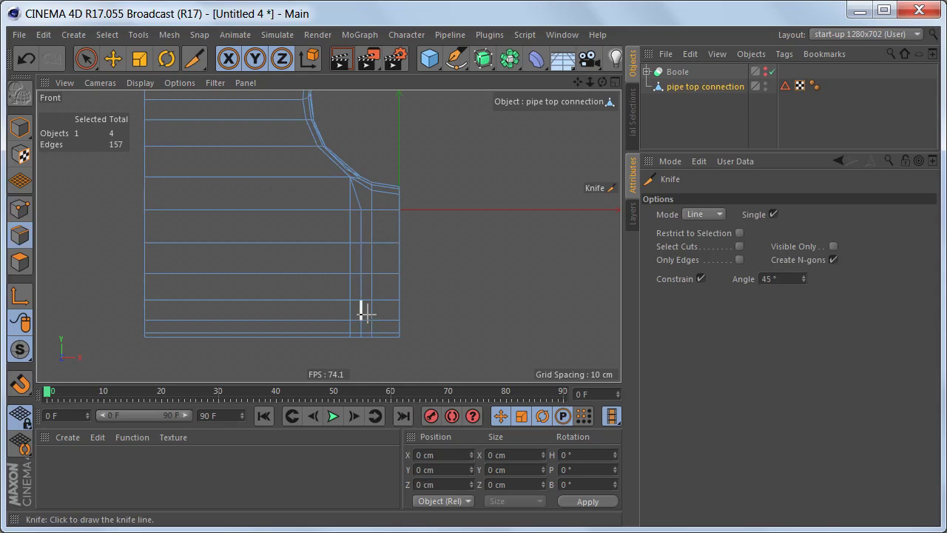
pyautogui.scroll(3, 361, 222)
pyautogui.press('e')
pyautogui.click(374, 230)
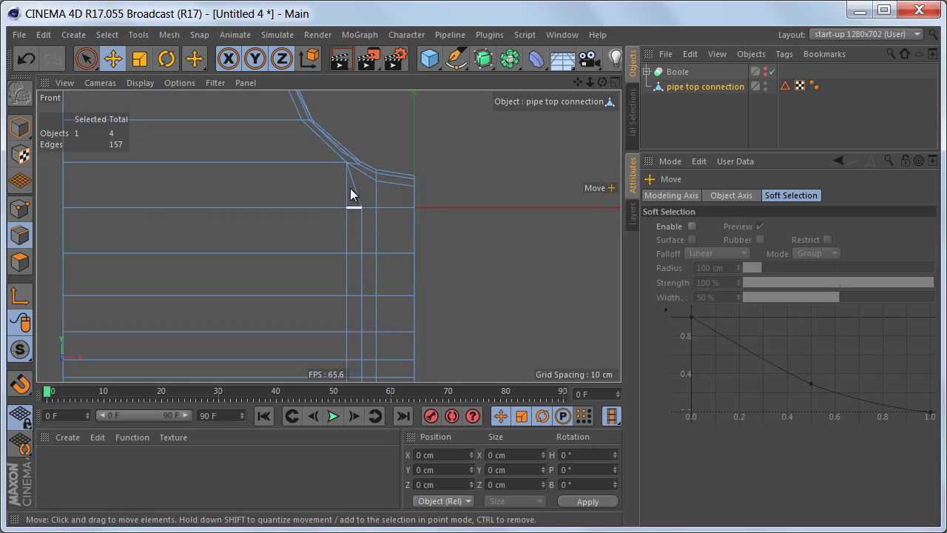
pyautogui.click(359, 236)
pyautogui.doubleClick(358, 270)
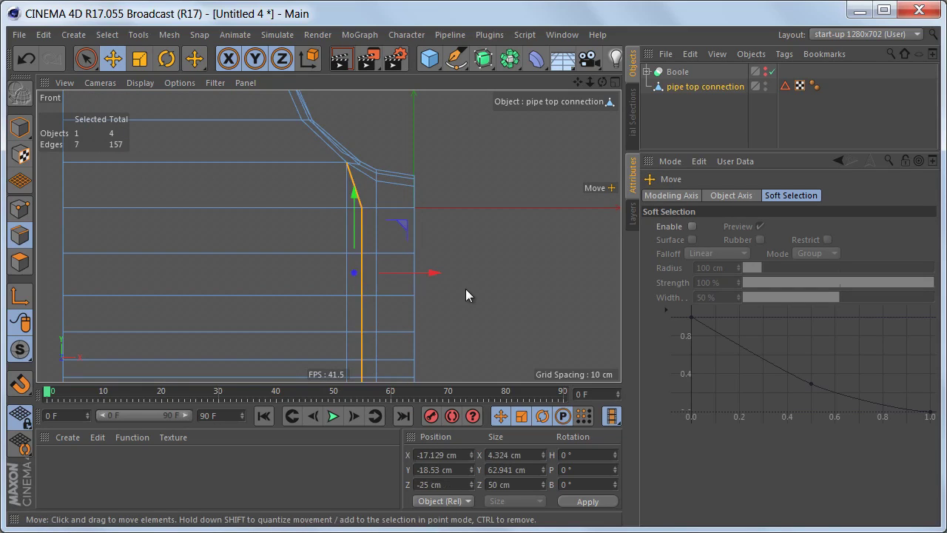
pyautogui.rightClick(481, 123)
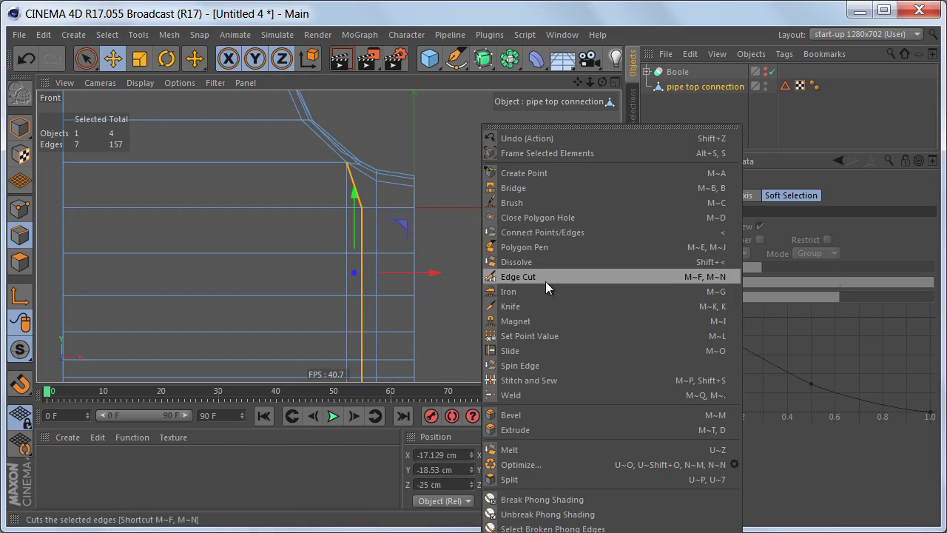
pyautogui.click(541, 260)
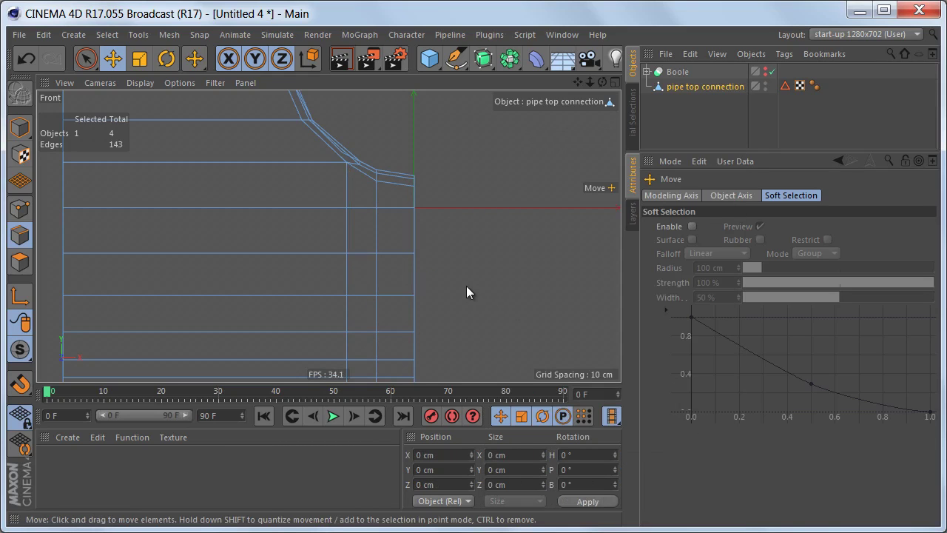
# In the Right view, knife a straight horizontal cut from the outer end of the uppermost slanted lengthwise edge to the seam.
pyautogui.keyDown('alt'); pyautogui.moveTo(466, 285); pyautogui.dragTo(440, 309, button='right'); pyautogui.keyUp('alt')
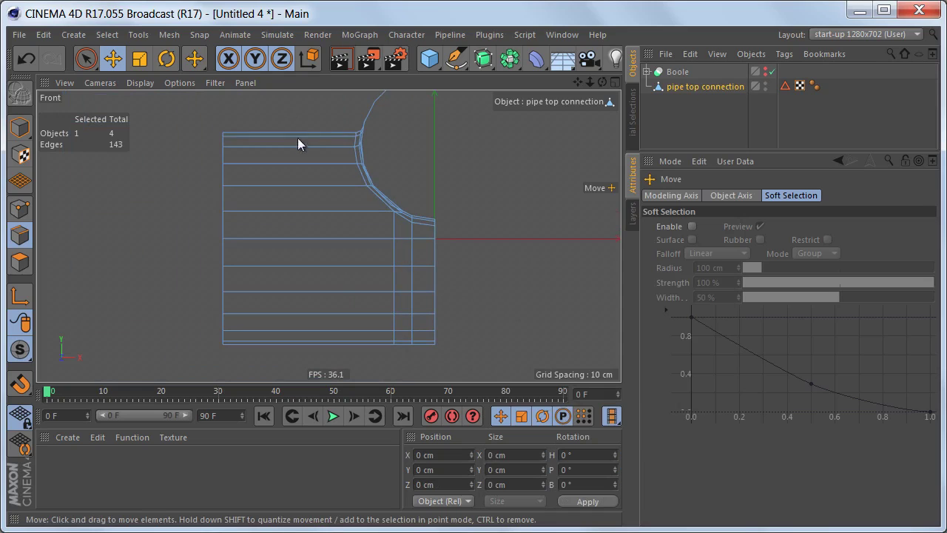
pyautogui.middleClick(280, 282)
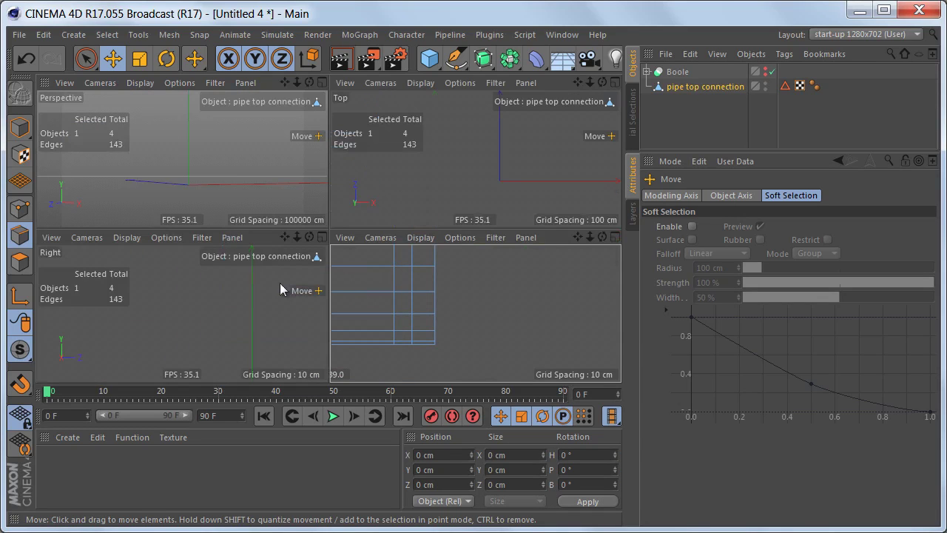
pyautogui.middleClick(215, 305)
pyautogui.keyDown('alt'); pyautogui.moveTo(301, 265); pyautogui.dragTo(318, 268, button='right'); pyautogui.keyUp('alt')
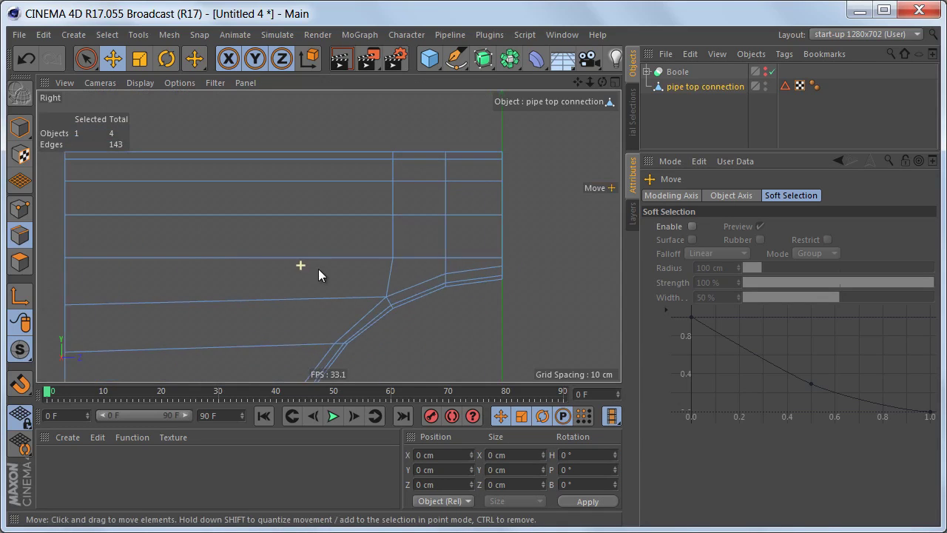
pyautogui.keyDown('alt'); pyautogui.moveTo(329, 236); pyautogui.dragTo(360, 234, button='right'); pyautogui.keyUp('alt')
pyautogui.keyDown('alt'); pyautogui.moveTo(360, 234); pyautogui.dragTo(363, 221, button='middle'); pyautogui.keyUp('alt')
pyautogui.keyDown('alt'); pyautogui.moveTo(362, 221); pyautogui.dragTo(344, 229, button='right'); pyautogui.keyUp('alt')
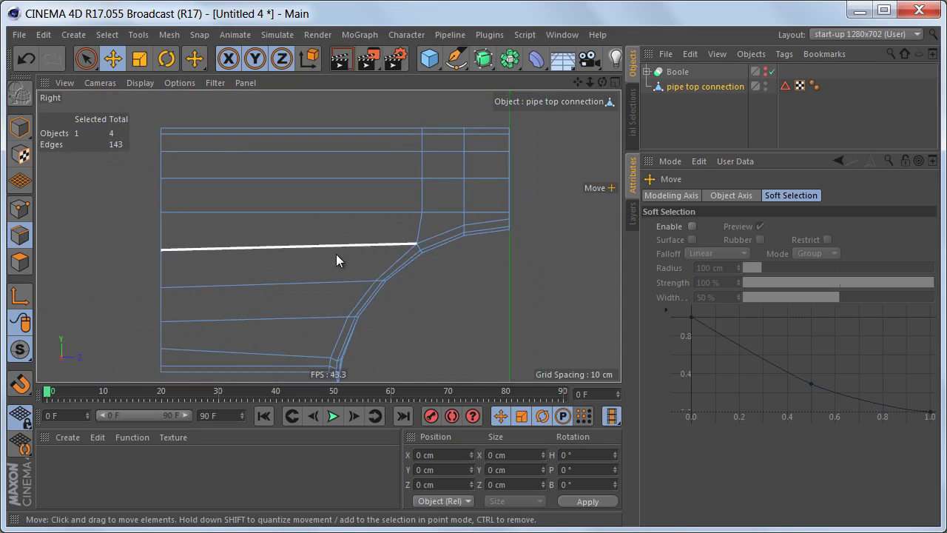
pyautogui.press('Return')
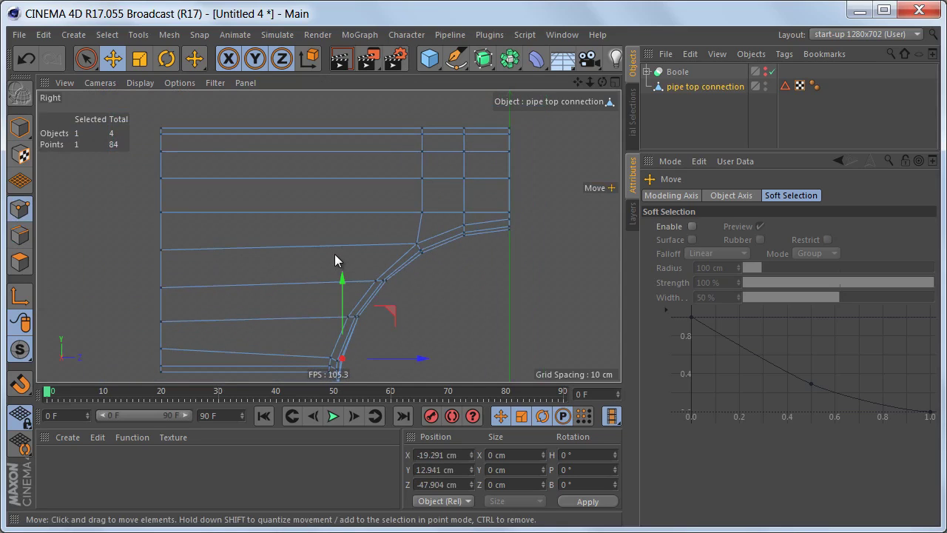
pyautogui.press('k')
pyautogui.keyDown('alt'); pyautogui.moveTo(328, 276); pyautogui.dragTo(364, 276, button='right'); pyautogui.keyUp('alt')
pyautogui.keyDown('alt'); pyautogui.moveTo(364, 277); pyautogui.dragTo(367, 242, button='middle'); pyautogui.keyUp('alt')
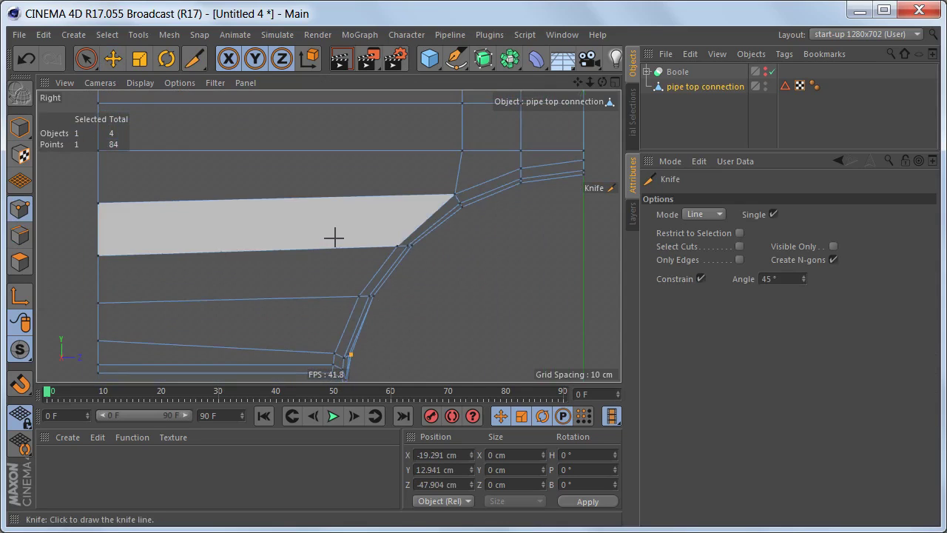
pyautogui.keyDown('alt'); pyautogui.moveTo(334, 237); pyautogui.dragTo(338, 232, button='right'); pyautogui.keyUp('alt')
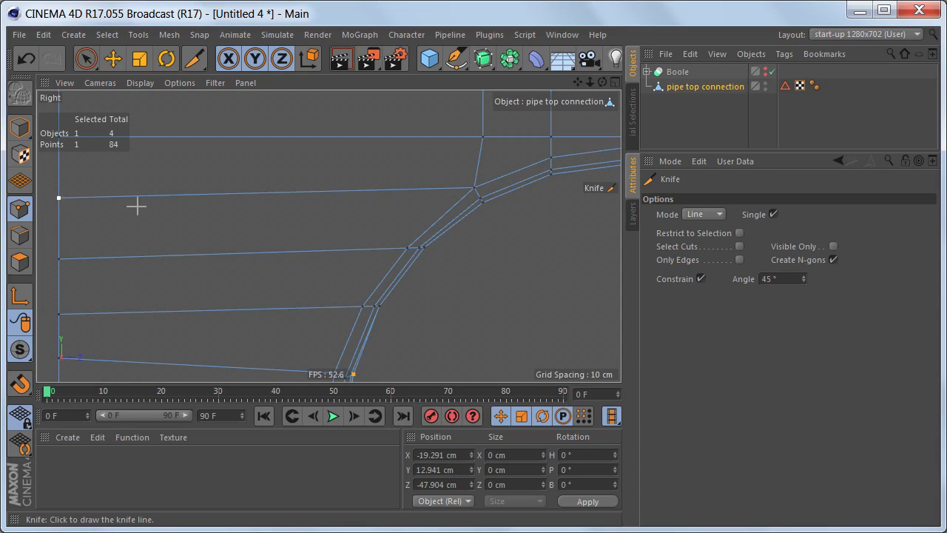
pyautogui.moveTo(59, 198); pyautogui.dragTo(470, 203)
pyautogui.click(471, 203)
# Knife straight horizontal cuts from the outer end points of the three remaining slanted lengthwise edges to the seam.
pyautogui.keyDown('alt'); pyautogui.moveTo(444, 241); pyautogui.dragTo(483, 181, button='middle'); pyautogui.keyUp('alt')
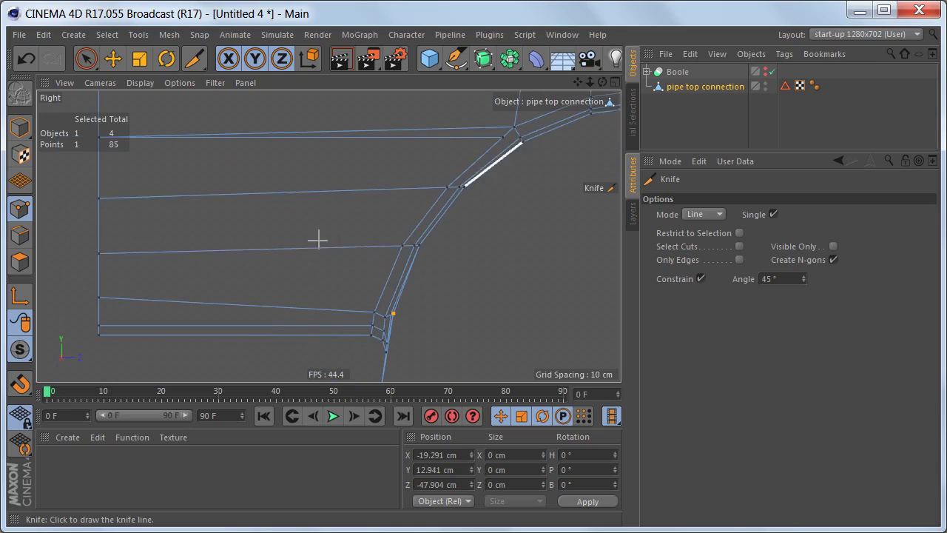
pyautogui.click(101, 206)
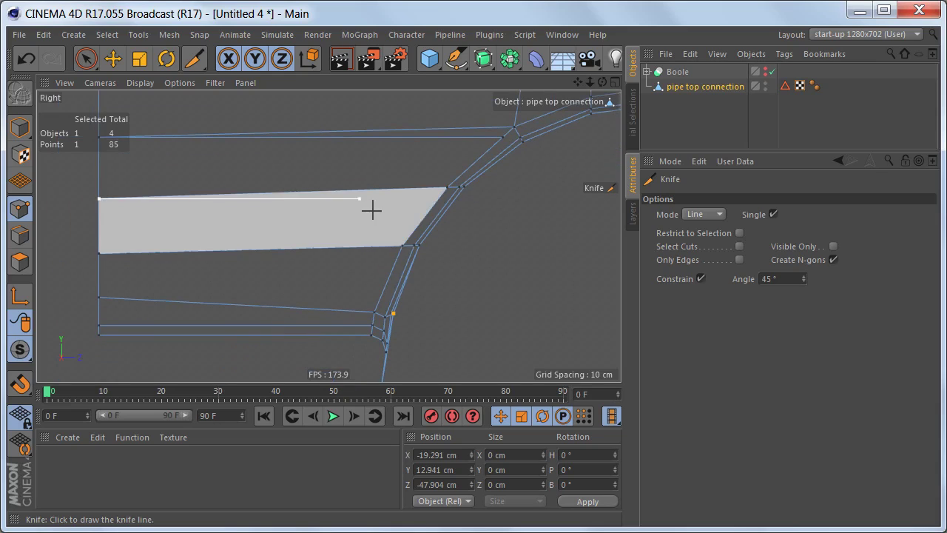
pyautogui.click(442, 210)
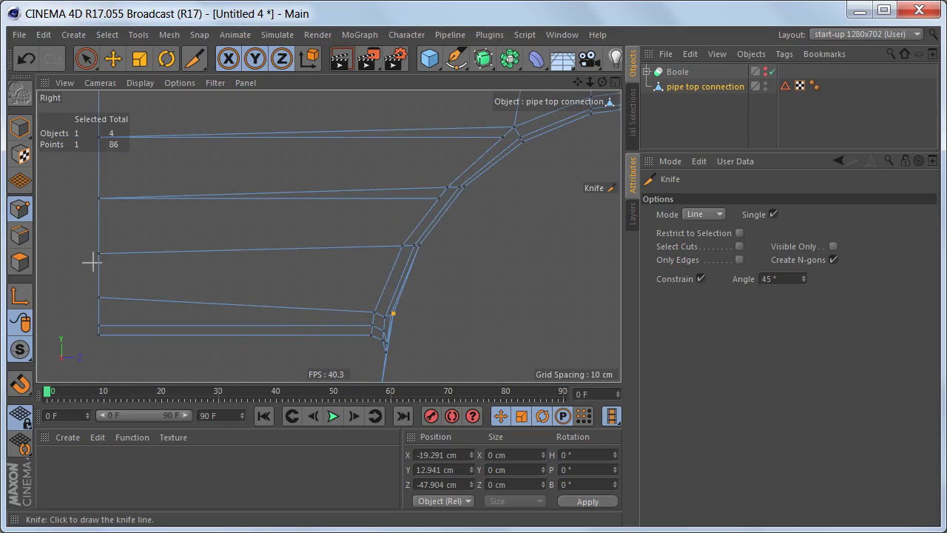
pyautogui.click(98, 258)
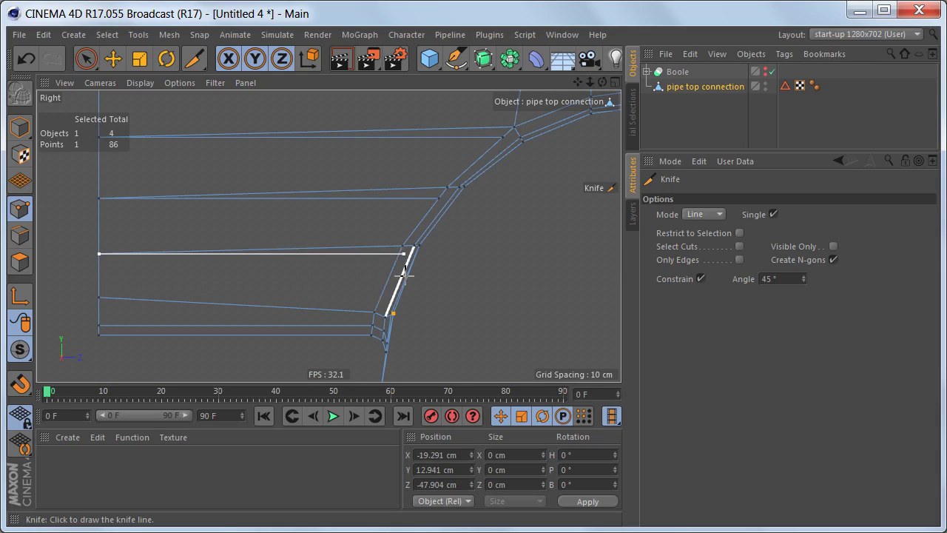
pyautogui.click(406, 275)
pyautogui.click(99, 298)
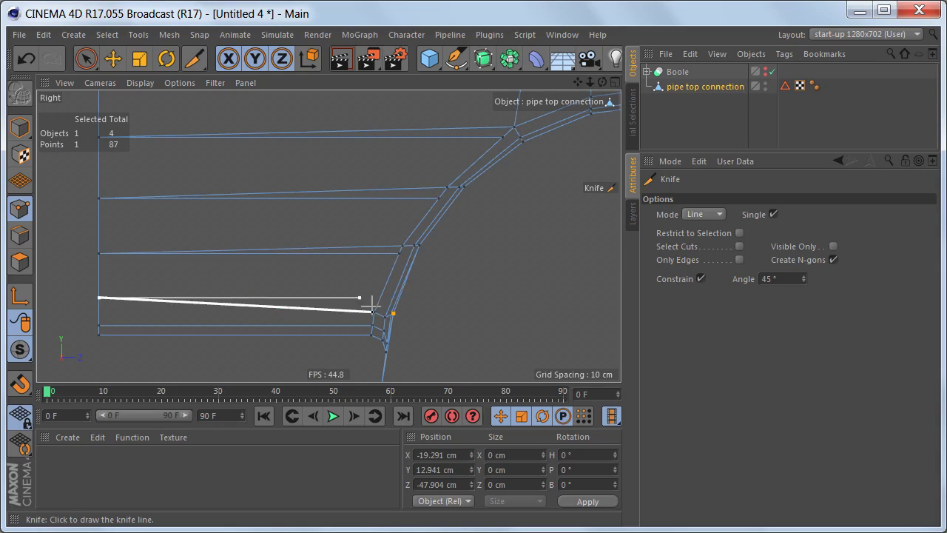
pyautogui.moveTo(391, 304)
pyautogui.mouseDown()
pyautogui.moveTo(380, 303)
pyautogui.moveTo(387, 311)
pyautogui.mouseUp()
# Weld the uppermost slanted edge's seam corner point onto the end point of its horizontal cut.
pyautogui.scroll(3, 328, 302)
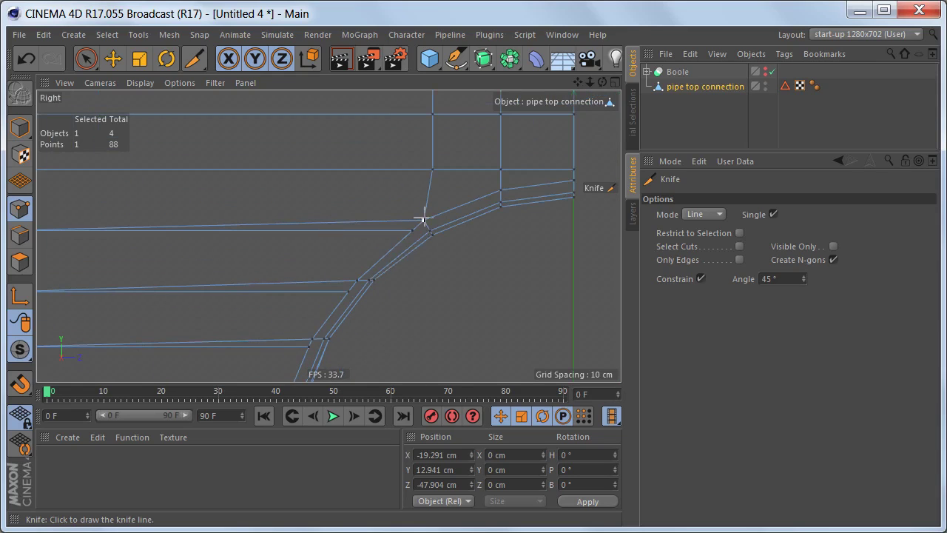
pyautogui.scroll(2, 424, 219)
pyautogui.press('space')
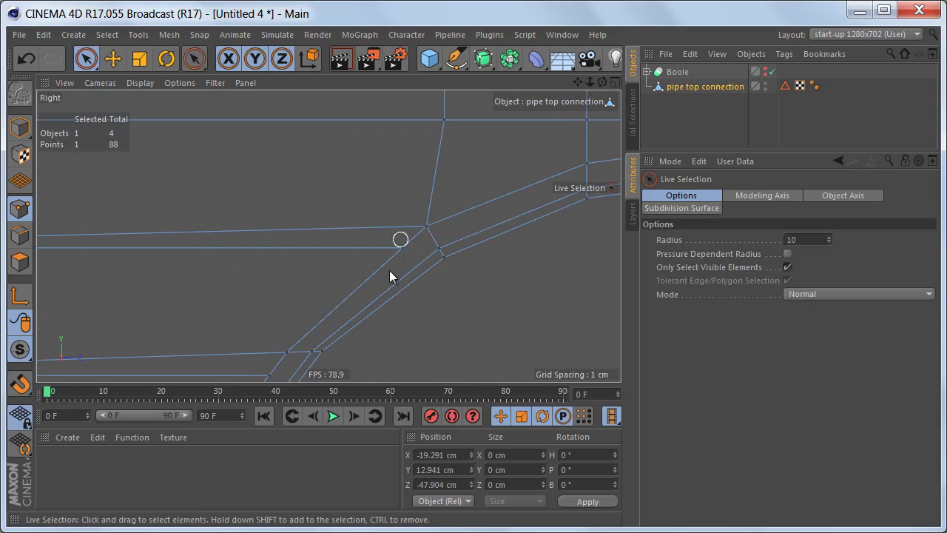
pyautogui.click(426, 227)
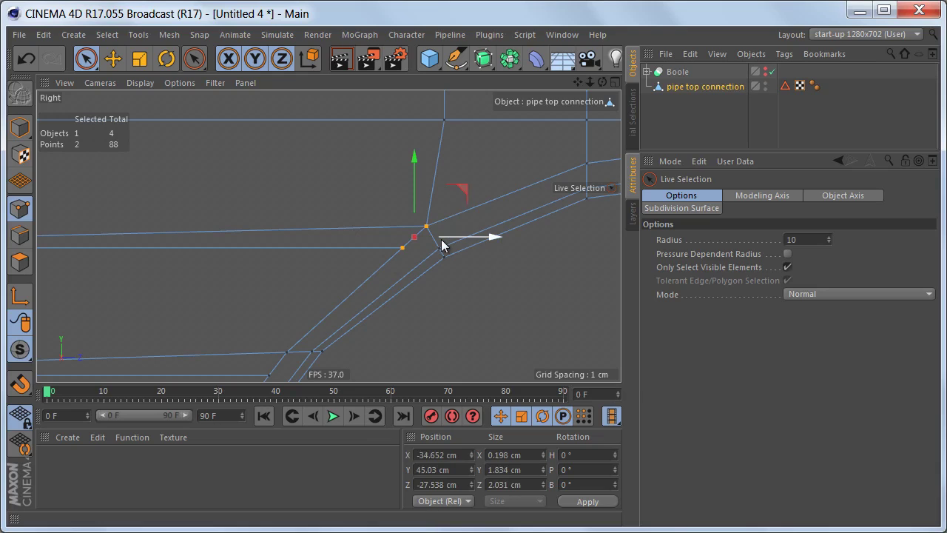
pyautogui.press('m')
pyautogui.press('q')
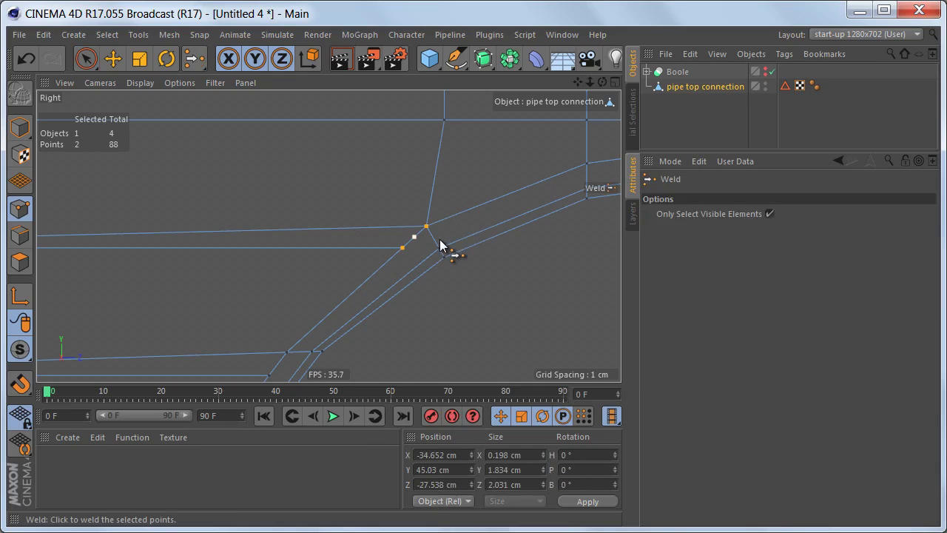
pyautogui.click(403, 247)
# Knife a straight vertical cut from the welded uppermost seam point up past the mesh's top edge.
pyautogui.scroll(-4, 440, 214)
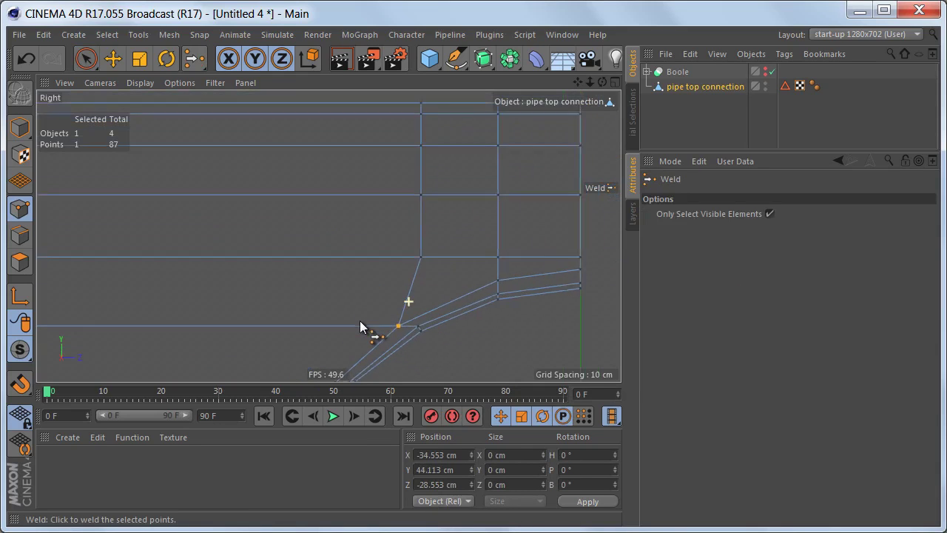
pyautogui.scroll(-1, 361, 323)
pyautogui.press('m')
pyautogui.press('k')
pyautogui.scroll(-1, 461, 267)
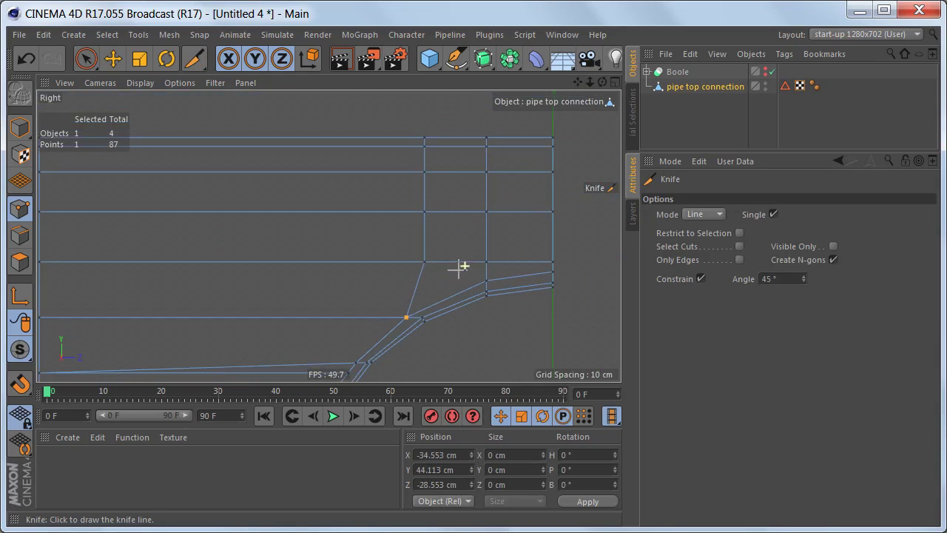
pyautogui.moveTo(408, 316); pyautogui.dragTo(402, 113)
pyautogui.press('Return')
# Dissolve the old kinked vertical edge line beside the new cut from the welded seam point.
pyautogui.press('e')
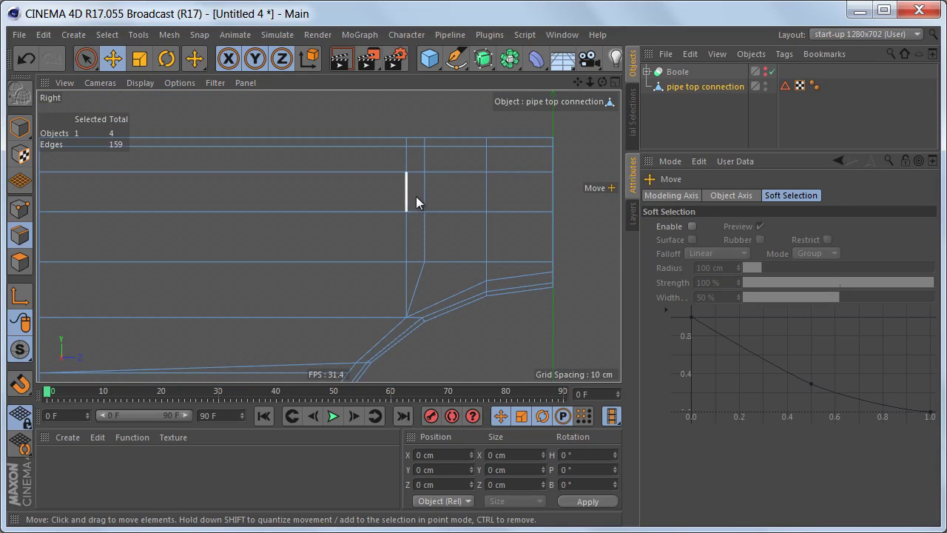
pyautogui.doubleClick(425, 198)
pyautogui.press('Delete')
pyautogui.scroll(5, 444, 268)
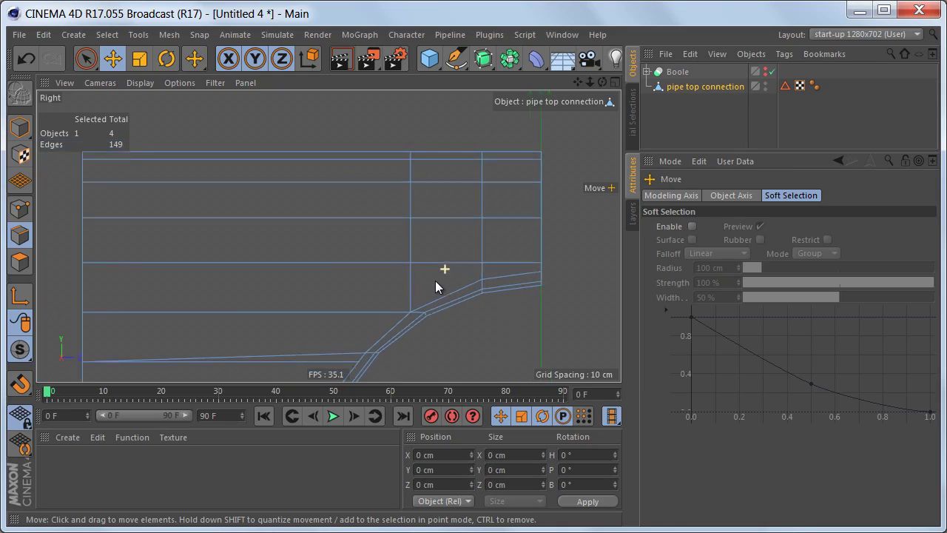
# Weld the second slanted edge's seam corner point onto the end point of its horizontal cut.
pyautogui.press('Return')
pyautogui.click(433, 217)
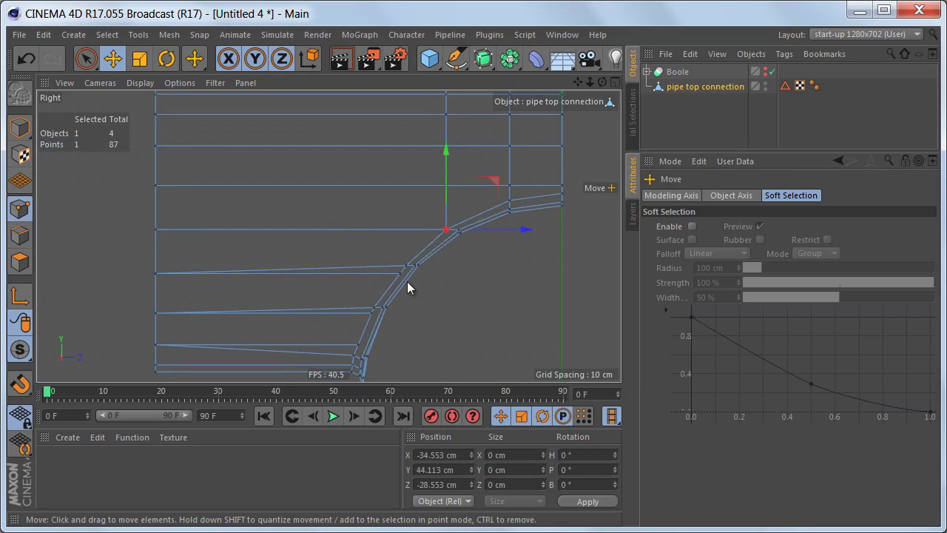
pyautogui.scroll(5, 444, 267)
pyautogui.press('9')
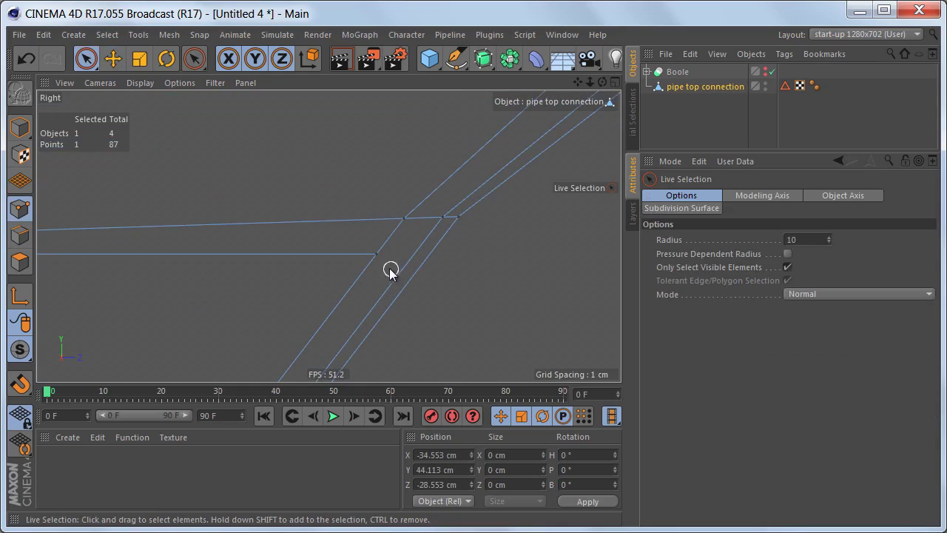
pyautogui.press('m')
pyautogui.press('q')
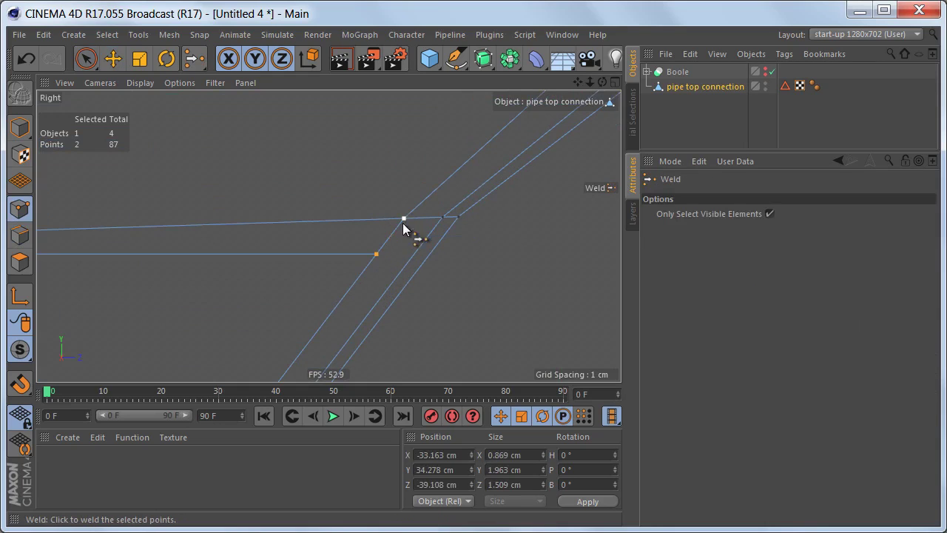
pyautogui.click(376, 255)
# Weld the third slanted edge's seam corner point onto the end point of its horizontal cut.
pyautogui.keyDown('alt'); pyautogui.moveTo(427, 260); pyautogui.dragTo(392, 275, button='right'); pyautogui.keyUp('alt')
pyautogui.keyDown('alt'); pyautogui.moveTo(405, 241); pyautogui.dragTo(429, 144, button='middle'); pyautogui.keyUp('alt')
pyautogui.press('9')
pyautogui.moveTo(346, 252); pyautogui.dragTo(340, 279)
pyautogui.press('m')
pyautogui.press('q')
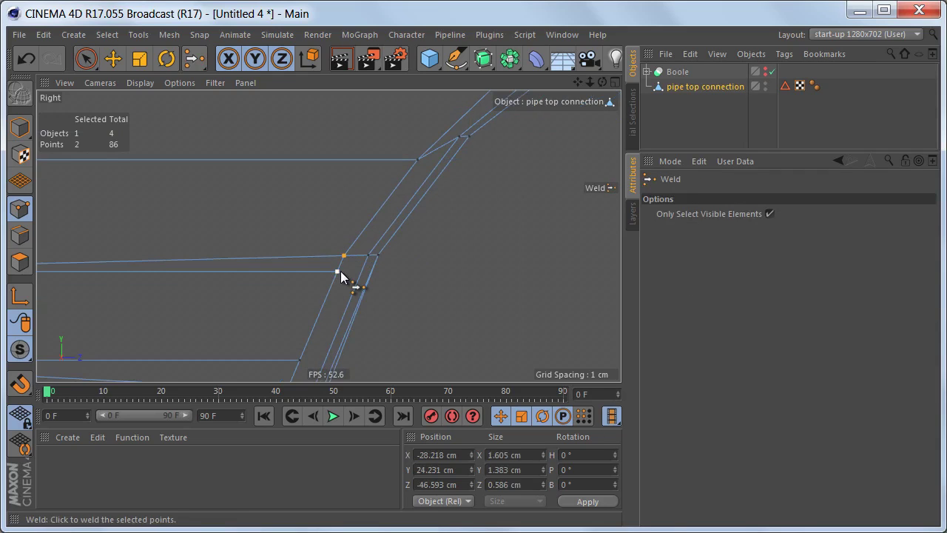
pyautogui.click(340, 271)
# Weld the lowest slanted edge's seam corner point onto the end point of its horizontal cut.
pyautogui.keyDown('alt'); pyautogui.moveTo(346, 292); pyautogui.dragTo(418, 86, button='middle'); pyautogui.keyUp('alt')
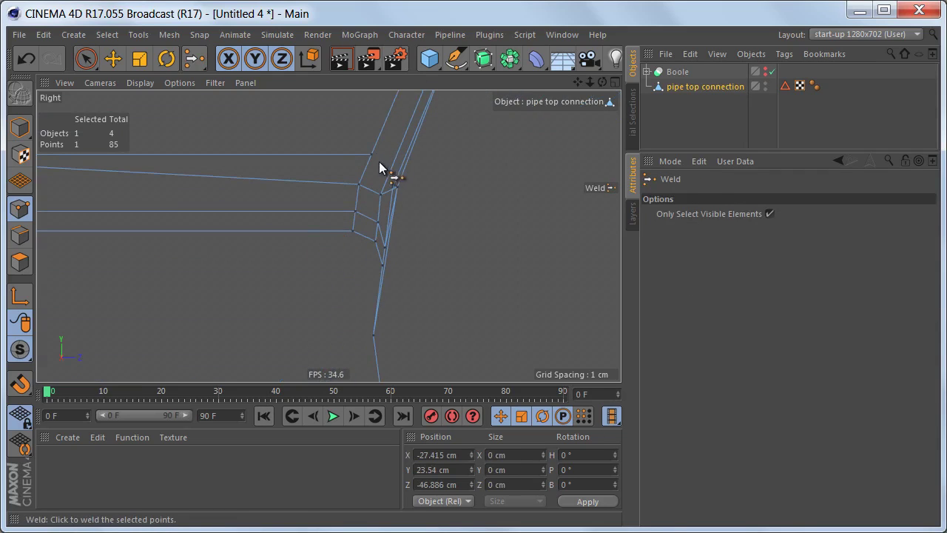
pyautogui.press('9')
pyautogui.press('m')
pyautogui.press('q')
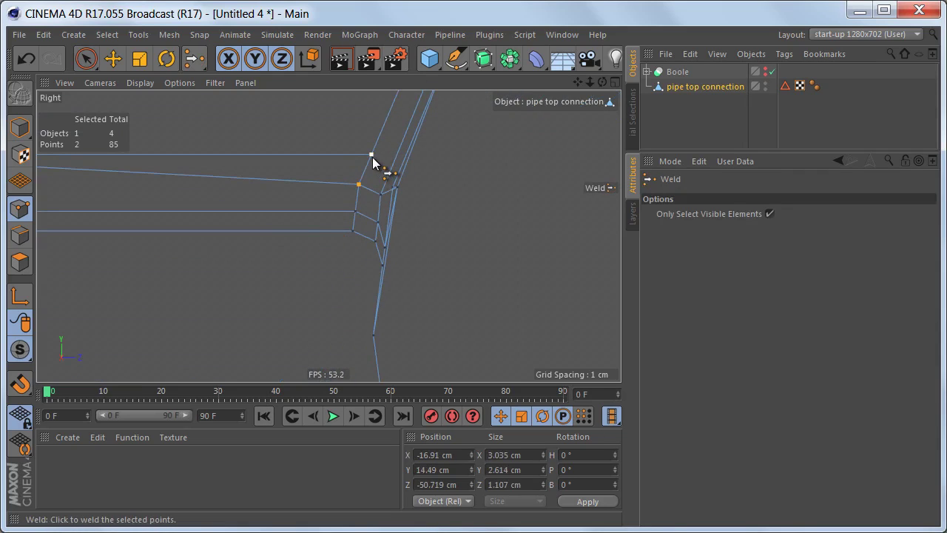
pyautogui.click(373, 156)
# Examine the cross edges of the bevel strip around the welded seam points up close in the Perspective view.
pyautogui.keyDown('alt'); pyautogui.moveTo(420, 174); pyautogui.dragTo(428, 345, button='middle'); pyautogui.keyUp('alt')
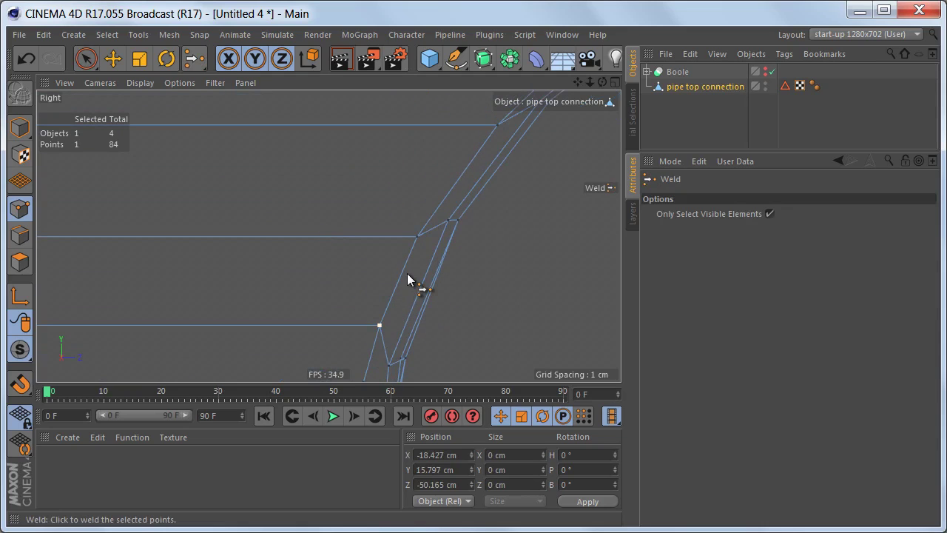
pyautogui.keyDown('alt'); pyautogui.moveTo(370, 262); pyautogui.dragTo(293, 323, button='right'); pyautogui.keyUp('alt')
pyautogui.keyDown('alt'); pyautogui.moveTo(316, 286); pyautogui.dragTo(289, 306, button='middle'); pyautogui.keyUp('alt')
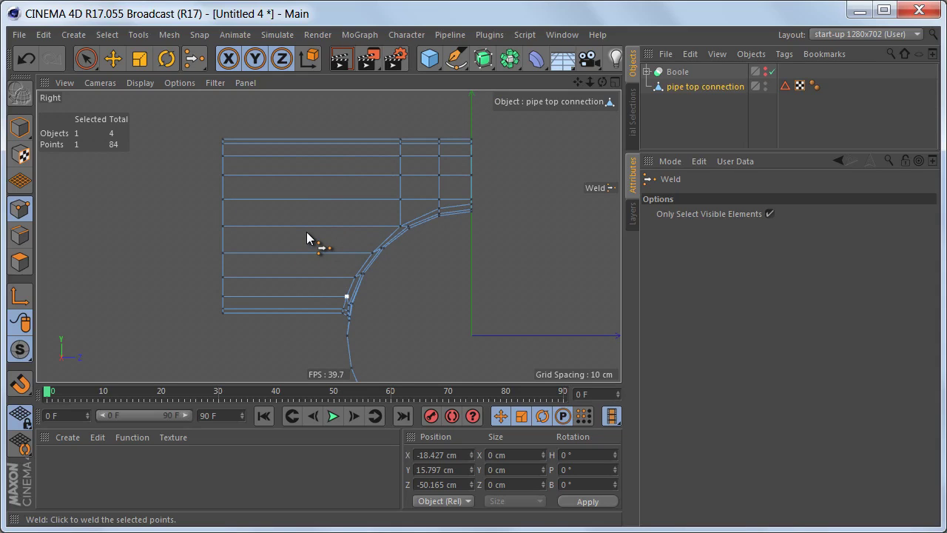
pyautogui.middleClick(326, 269)
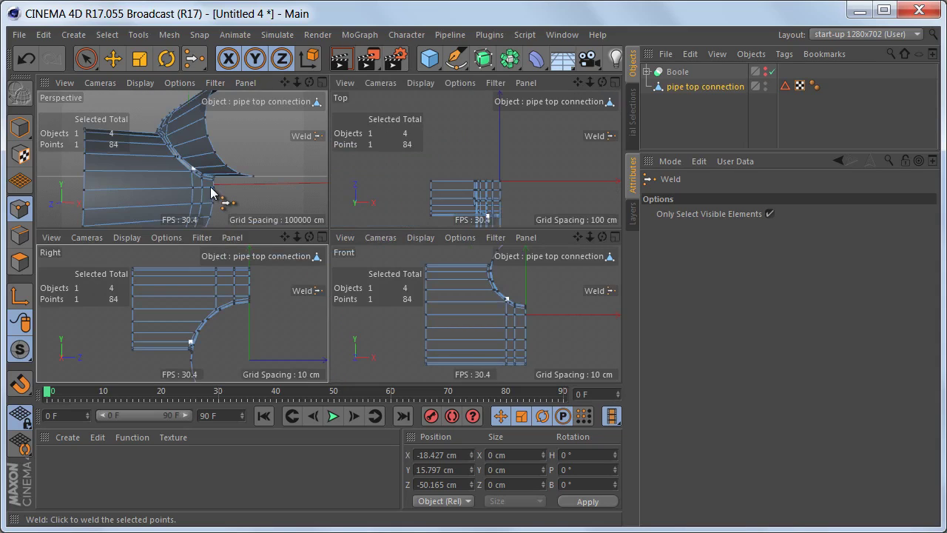
pyautogui.middleClick(211, 188)
pyautogui.scroll(10, 360, 279)
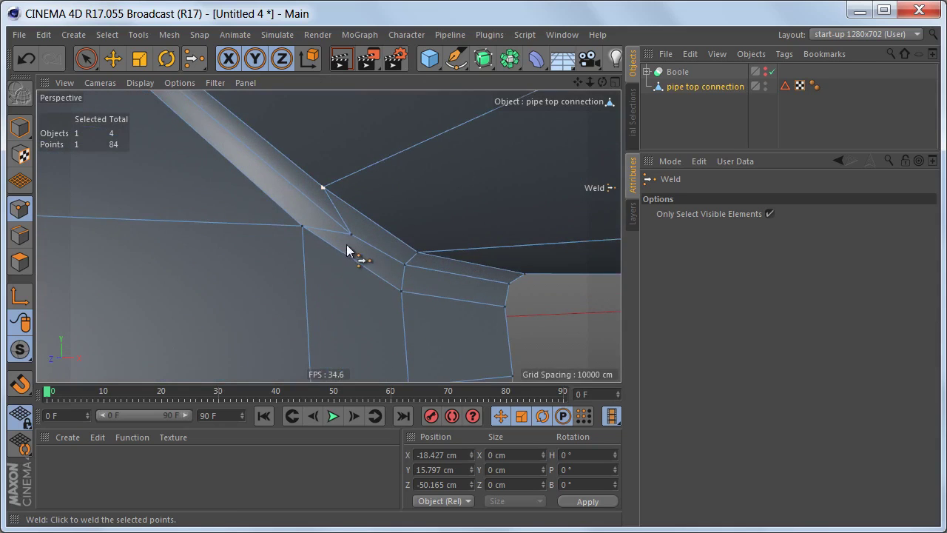
pyautogui.keyDown('alt'); pyautogui.moveTo(262, 212); pyautogui.dragTo(317, 276, button='middle'); pyautogui.keyUp('alt')
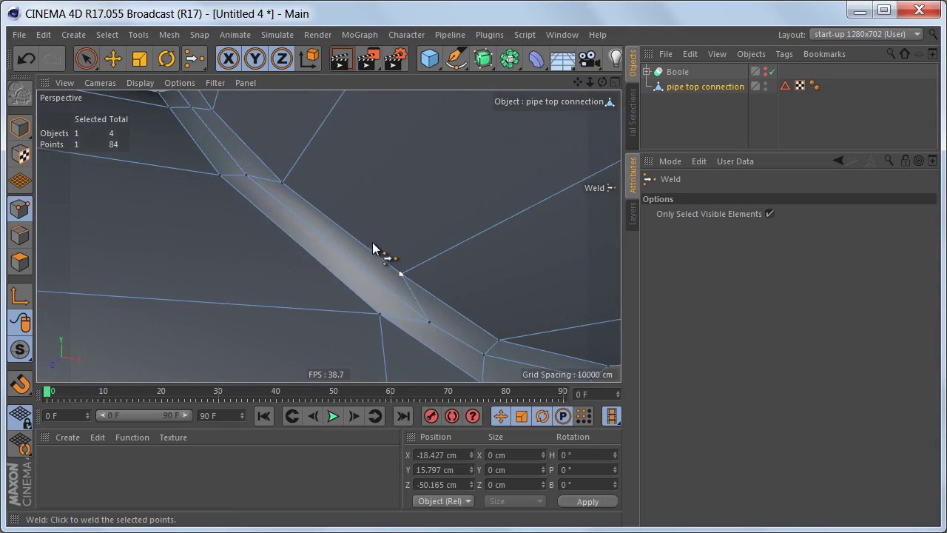
pyautogui.scroll(3, 372, 247)
pyautogui.keyDown('alt'); pyautogui.moveTo(378, 250); pyautogui.dragTo(360, 220, button='middle'); pyautogui.keyUp('alt')
pyautogui.keyDown('alt'); pyautogui.moveTo(344, 187); pyautogui.dragTo(312, 230); pyautogui.keyUp('alt')
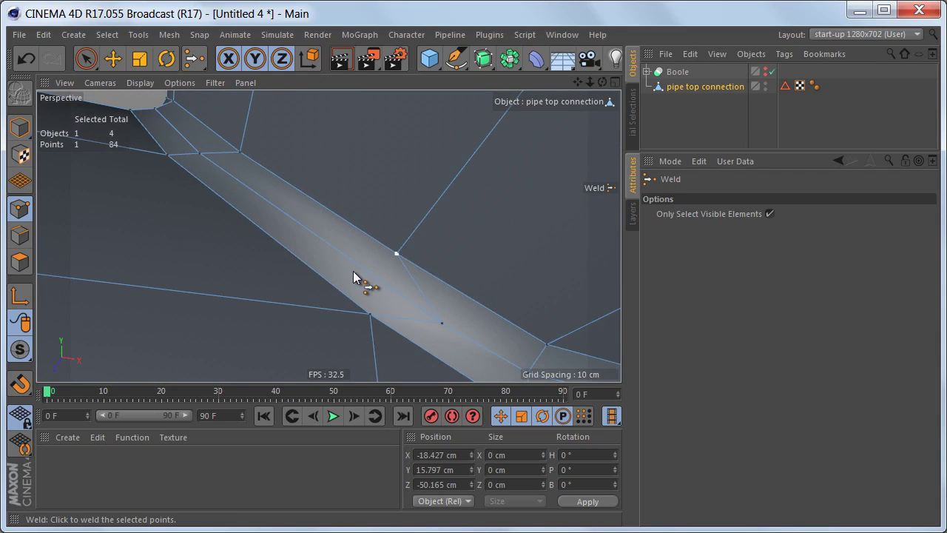
pyautogui.keyDown('alt'); pyautogui.moveTo(365, 270); pyautogui.dragTo(387, 305); pyautogui.keyUp('alt')
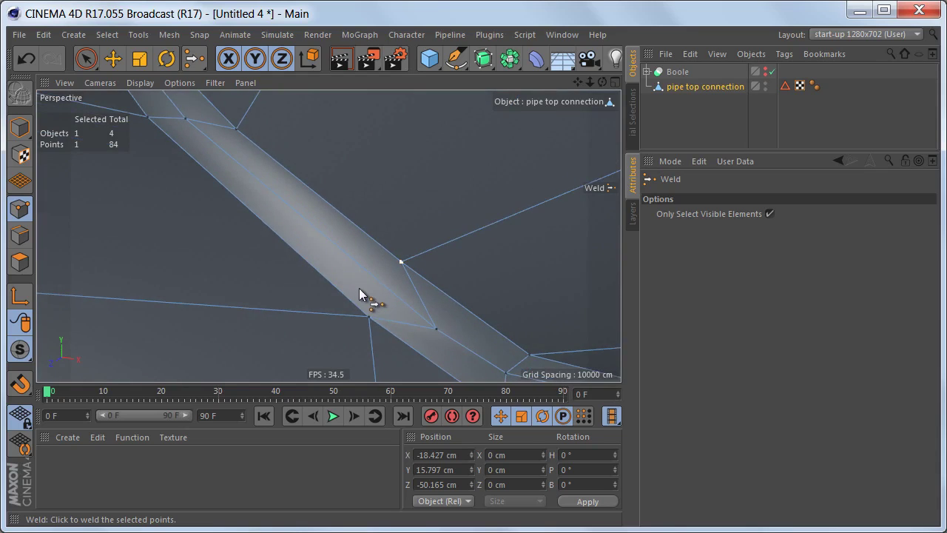
pyautogui.keyDown('alt'); pyautogui.moveTo(362, 298); pyautogui.dragTo(321, 275, button='middle'); pyautogui.keyUp('alt')
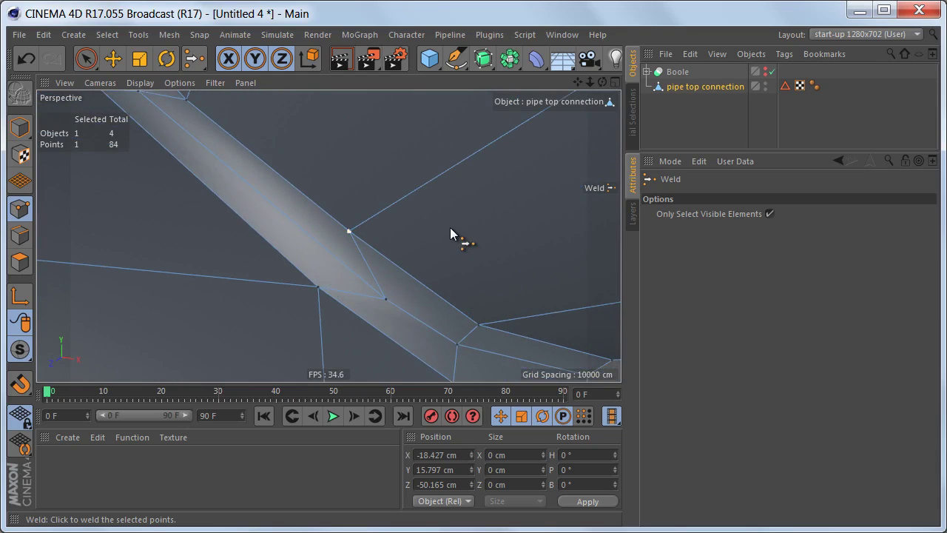
# Use Slide on the bevel strip's seam points to straighten the skewed cross edges beside the welded corners.
pyautogui.rightClick(483, 201)
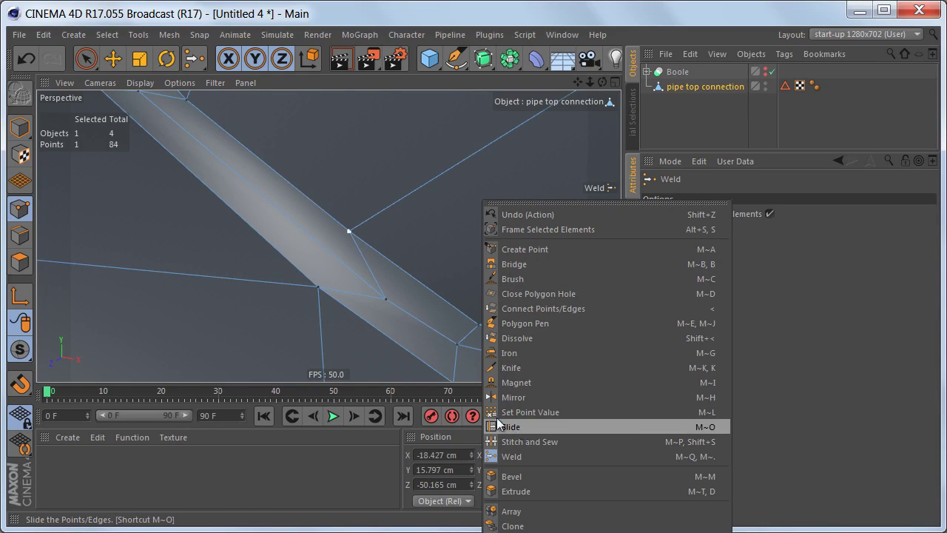
pyautogui.click(521, 428)
pyautogui.keyDown('alt'); pyautogui.moveTo(387, 321); pyautogui.dragTo(347, 247); pyautogui.keyUp('alt')
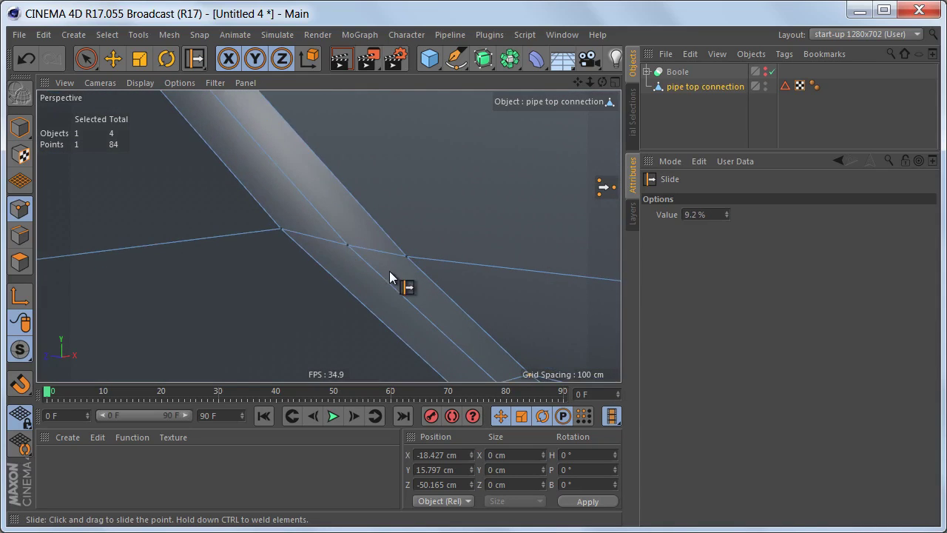
pyautogui.keyDown('alt'); pyautogui.moveTo(391, 271); pyautogui.dragTo(401, 350); pyautogui.keyUp('alt')
pyautogui.keyDown('alt'); pyautogui.moveTo(326, 243); pyautogui.dragTo(398, 268, button='right'); pyautogui.keyUp('alt')
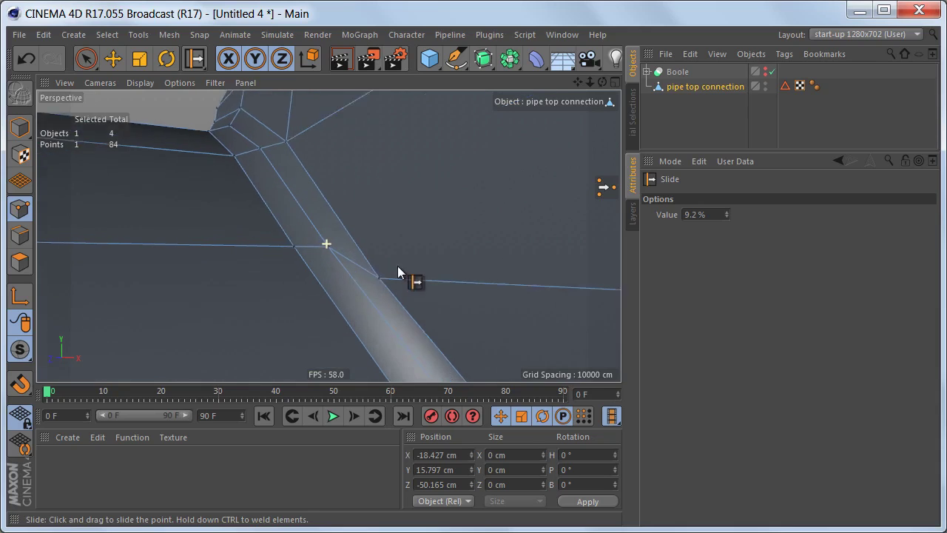
pyautogui.moveTo(338, 265)
pyautogui.keyDown('alt'); pyautogui.mouseDown()
pyautogui.moveTo(378, 289)
pyautogui.moveTo(327, 273)
pyautogui.moveTo(352, 298)
pyautogui.moveTo(317, 274)
pyautogui.moveTo(343, 294)
pyautogui.moveTo(293, 318)
pyautogui.moveTo(323, 264)
pyautogui.moveTo(384, 309)
pyautogui.moveTo(359, 309)
pyautogui.moveTo(313, 264)
pyautogui.moveTo(363, 254)
pyautogui.moveTo(309, 251)
pyautogui.moveTo(340, 279)
pyautogui.moveTo(318, 238)
pyautogui.moveTo(334, 254)
pyautogui.mouseUp(); pyautogui.keyUp('alt')
pyautogui.keyDown('alt'); pyautogui.moveTo(394, 282); pyautogui.dragTo(337, 197); pyautogui.keyUp('alt')
pyautogui.keyDown('alt'); pyautogui.moveTo(356, 238); pyautogui.dragTo(308, 227); pyautogui.keyUp('alt')
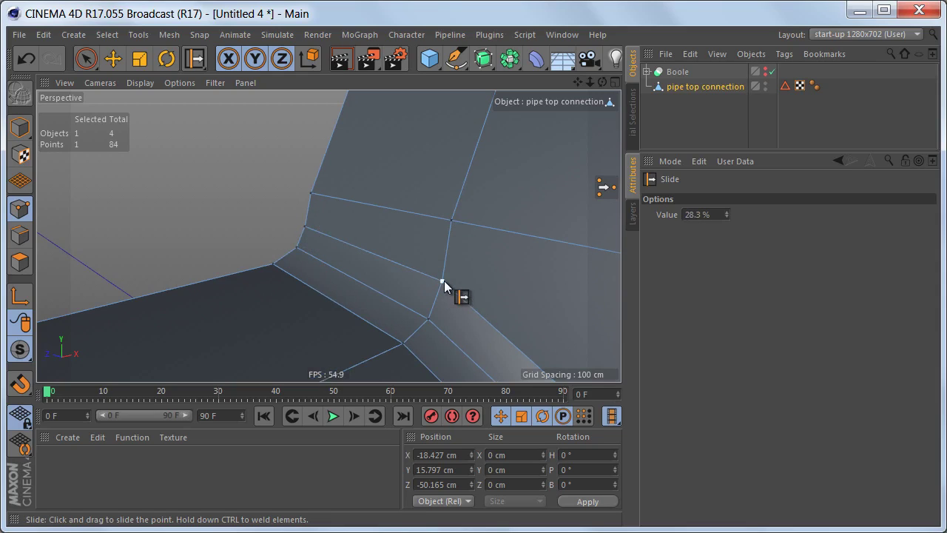
# Even out the edges above the bevel strip by sliding the inner seam corner 30.3%, the border point 12.1% and its inner neighbour 3.6%.
pyautogui.moveTo(439, 283); pyautogui.dragTo(375, 277)
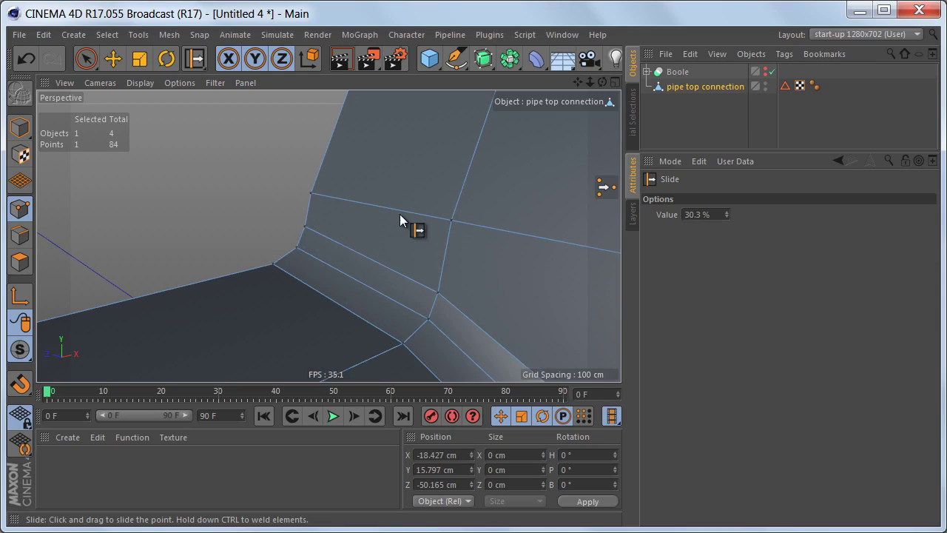
pyautogui.keyDown('alt'); pyautogui.moveTo(400, 220); pyautogui.dragTo(373, 259, button='middle'); pyautogui.keyUp('alt')
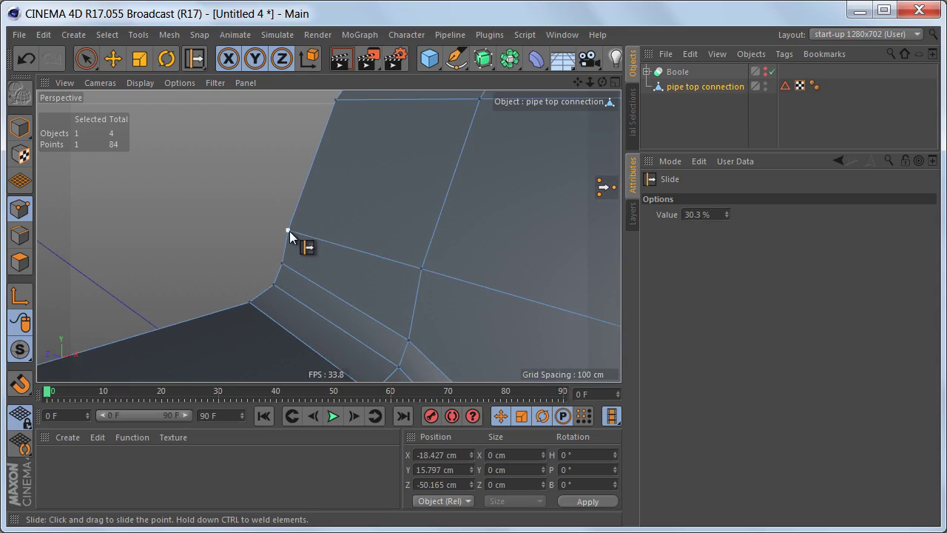
pyautogui.moveTo(289, 230); pyautogui.dragTo(295, 215)
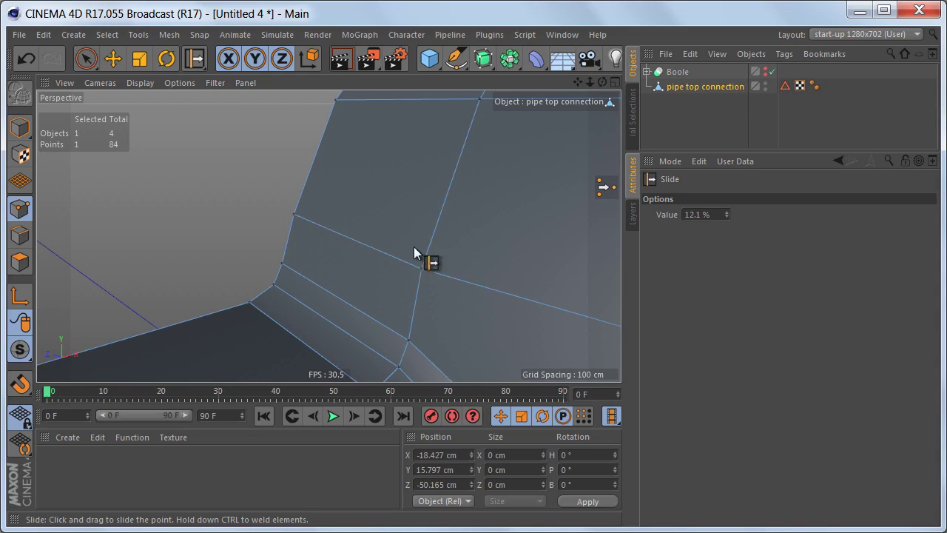
pyautogui.moveTo(417, 268)
pyautogui.keyDown('alt'); pyautogui.mouseDown()
pyautogui.moveTo(338, 278)
pyautogui.moveTo(408, 258)
pyautogui.mouseUp(); pyautogui.keyUp('alt')
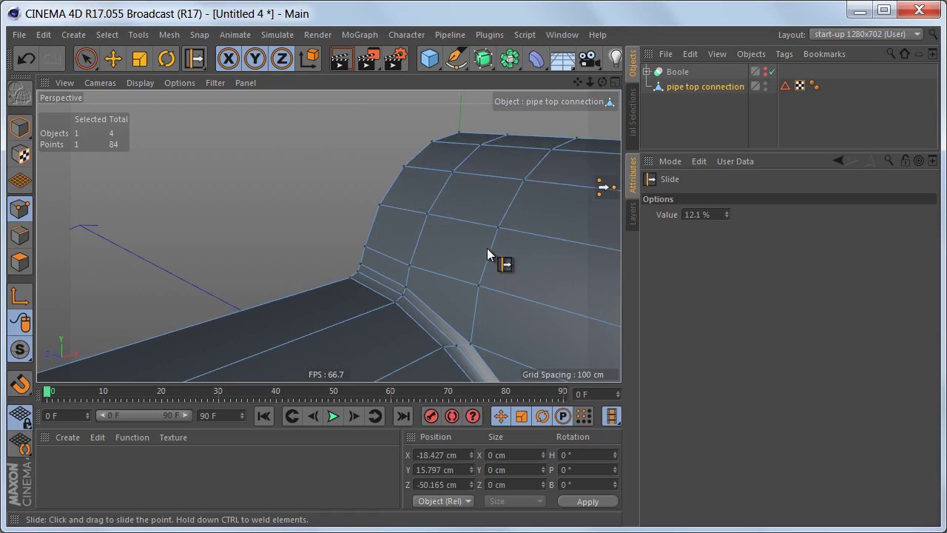
pyautogui.keyDown('alt'); pyautogui.moveTo(425, 259); pyautogui.dragTo(453, 279, button='right'); pyautogui.keyUp('alt')
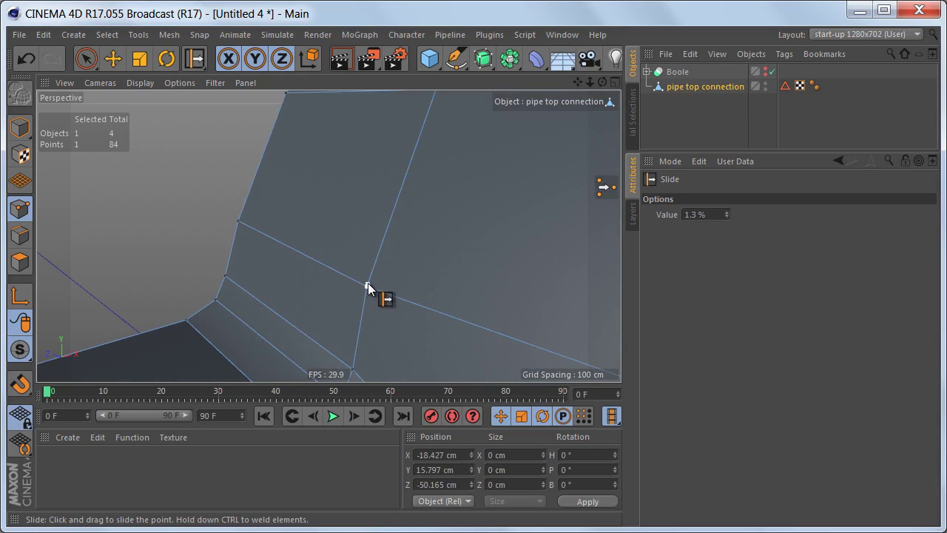
pyautogui.moveTo(368, 282); pyautogui.dragTo(369, 281)
# Add a Subdivision Surface as the parent of the pipe top connection mesh.
pyautogui.keyDown('alt'); pyautogui.moveTo(363, 275); pyautogui.dragTo(287, 317, button='right'); pyautogui.keyUp('alt')
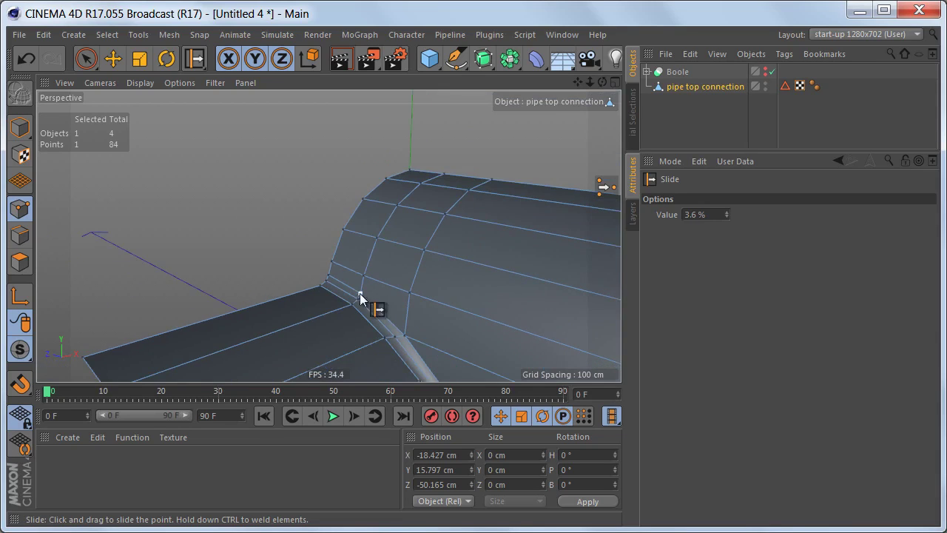
pyautogui.keyDown('alt'); pyautogui.moveTo(396, 301); pyautogui.dragTo(369, 284, button='middle'); pyautogui.keyUp('alt')
pyautogui.moveTo(351, 275)
pyautogui.keyDown('alt'); pyautogui.mouseDown(button='right')
pyautogui.moveTo(308, 274)
pyautogui.moveTo(427, 277)
pyautogui.moveTo(358, 291)
pyautogui.mouseUp(button='right'); pyautogui.keyUp('alt')
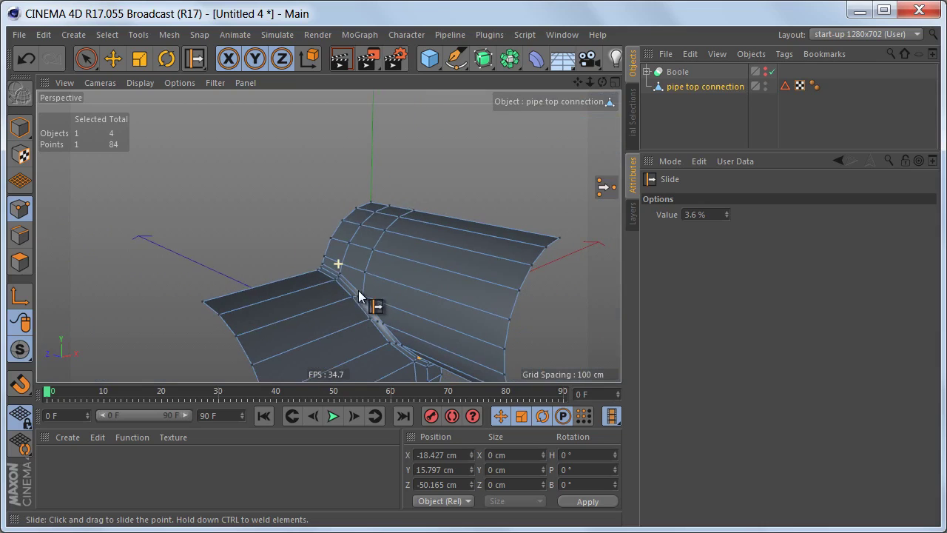
pyautogui.keyDown('alt'); pyautogui.moveTo(358, 290); pyautogui.dragTo(348, 250); pyautogui.keyUp('alt')
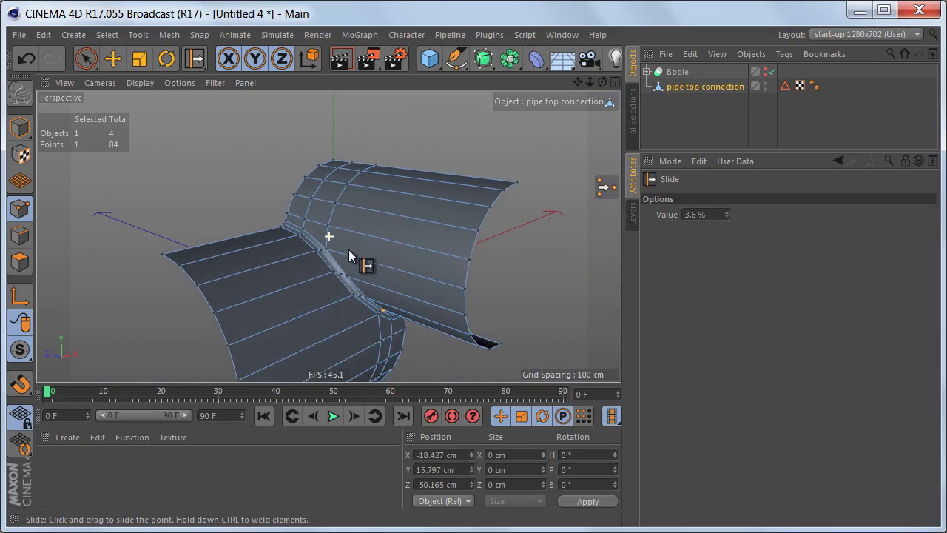
pyautogui.click(485, 59)
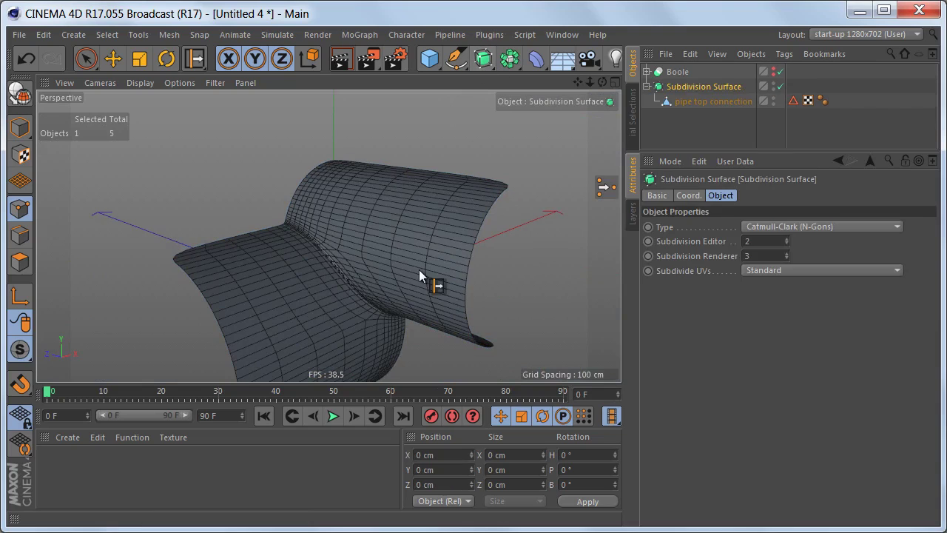
# Set the viewport's line display to Isoparms and examine the smoothed pipe junction from several angles.
pyautogui.click(139, 83)
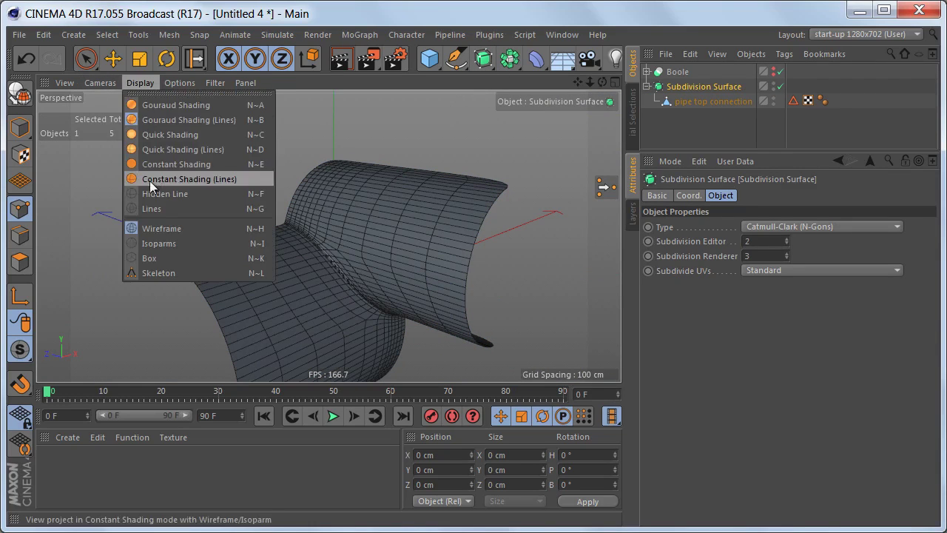
pyautogui.click(168, 246)
pyautogui.moveTo(180, 256)
pyautogui.keyDown('alt'); pyautogui.mouseDown()
pyautogui.moveTo(326, 247)
pyautogui.moveTo(319, 179)
pyautogui.moveTo(381, 224)
pyautogui.moveTo(389, 271)
pyautogui.moveTo(309, 227)
pyautogui.moveTo(295, 201)
pyautogui.moveTo(349, 245)
pyautogui.moveTo(347, 256)
pyautogui.moveTo(366, 260)
pyautogui.moveTo(334, 207)
pyautogui.moveTo(382, 244)
pyautogui.moveTo(364, 252)
pyautogui.moveTo(297, 215)
pyautogui.moveTo(427, 236)
pyautogui.moveTo(296, 173)
pyautogui.moveTo(244, 174)
pyautogui.moveTo(309, 249)
pyautogui.mouseUp(); pyautogui.keyUp('alt')
pyautogui.scroll(3, 337, 261)
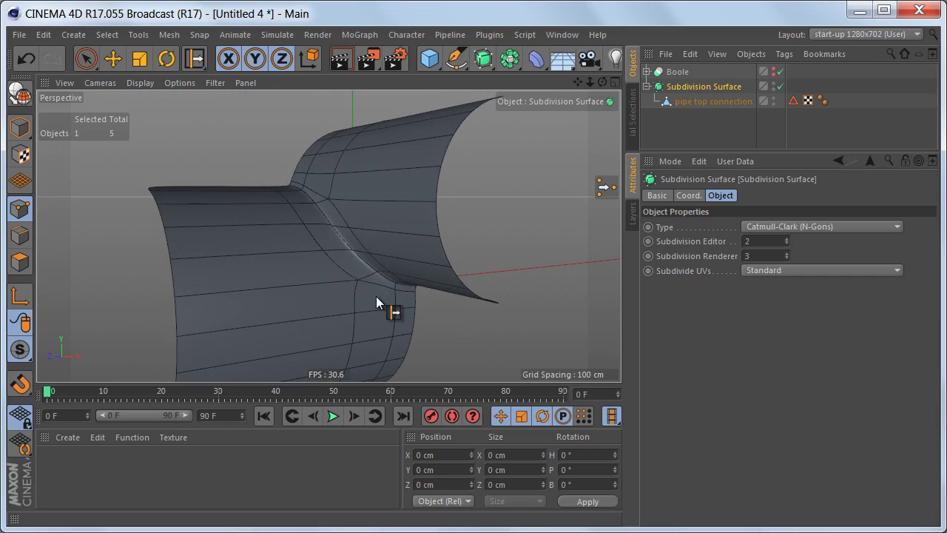
pyautogui.keyDown('alt'); pyautogui.moveTo(293, 237); pyautogui.dragTo(354, 269); pyautogui.keyUp('alt')
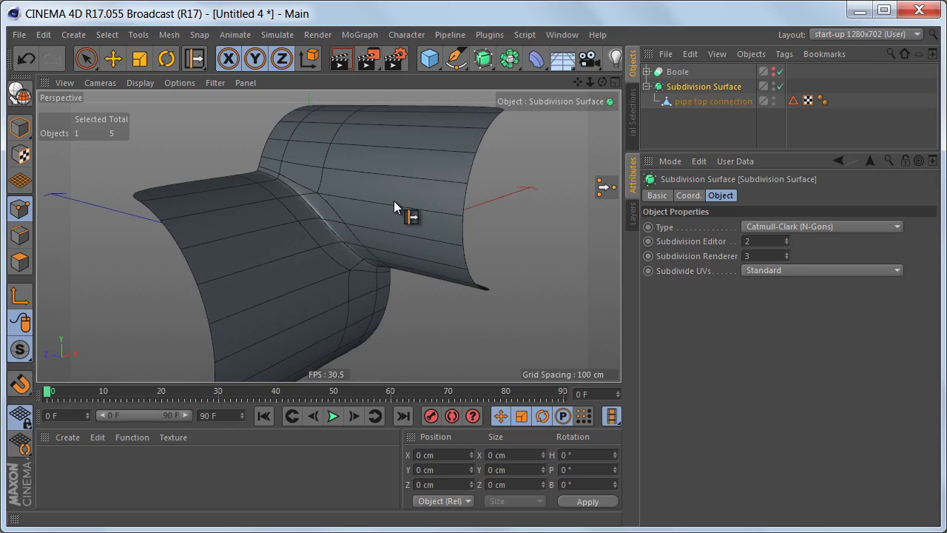
pyautogui.moveTo(389, 197)
pyautogui.keyDown('alt'); pyautogui.mouseDown()
pyautogui.moveTo(407, 198)
pyautogui.moveTo(392, 199)
pyautogui.mouseUp(); pyautogui.keyUp('alt')
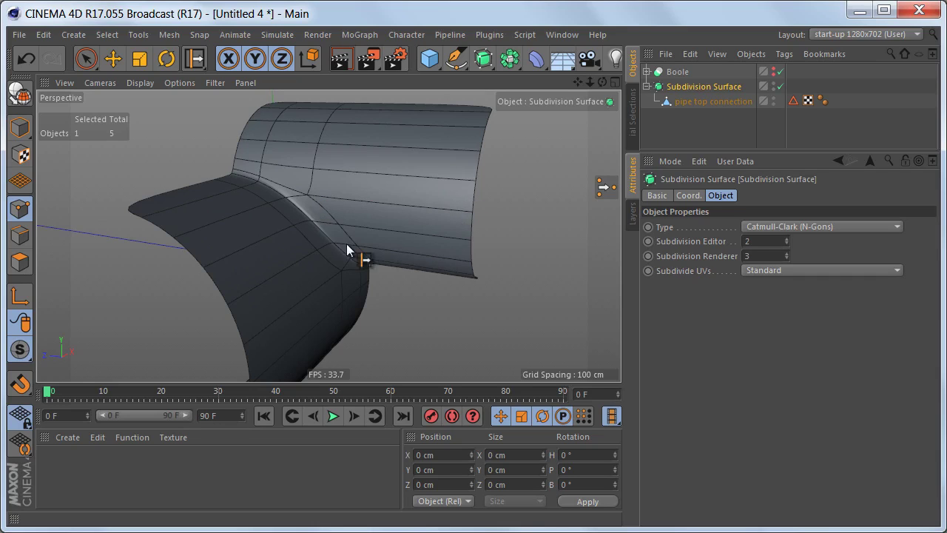
# Ring-select the lengthwise edges of the X-axis pipe on the pipe top connection mesh and apply an Edge Cut with 86.5% offset.
pyautogui.keyDown('alt'); pyautogui.moveTo(348, 250); pyautogui.dragTo(190, 211); pyautogui.keyUp('alt')
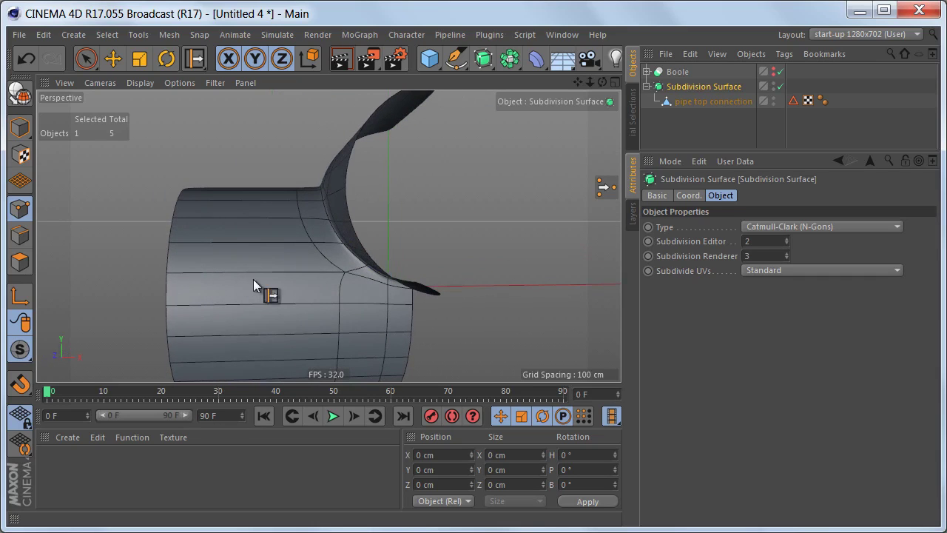
pyautogui.keyDown('alt'); pyautogui.moveTo(319, 227); pyautogui.dragTo(428, 277); pyautogui.keyUp('alt')
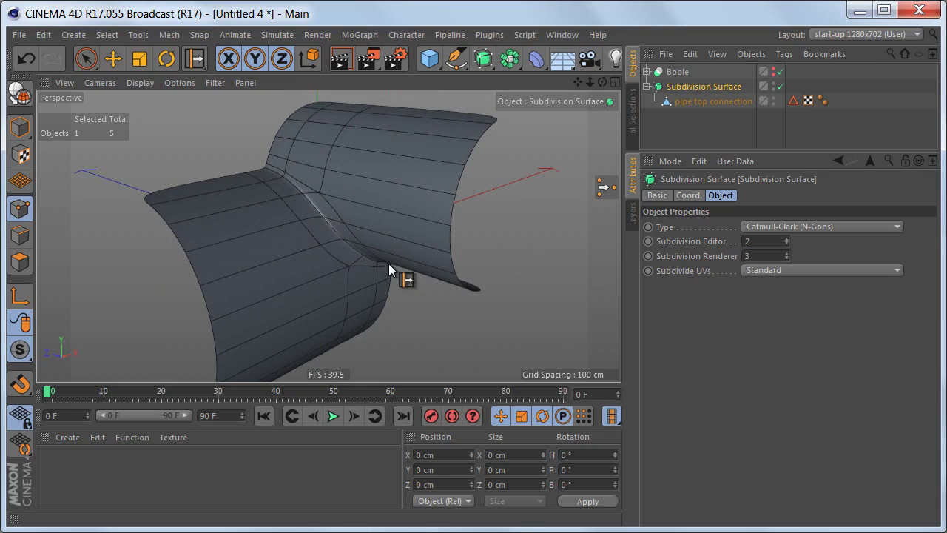
pyautogui.press('m')
pyautogui.press('o')
pyautogui.click(685, 103)
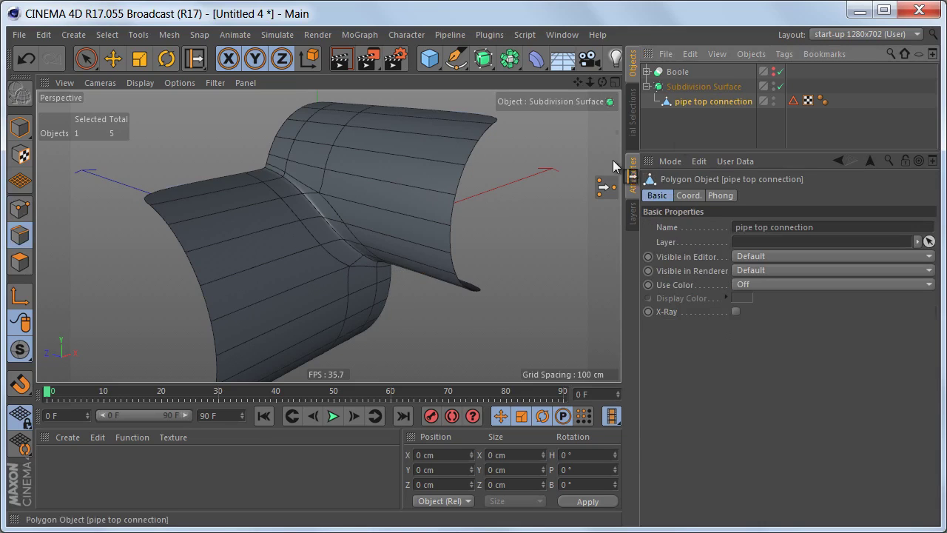
pyautogui.keyDown('alt'); pyautogui.moveTo(377, 214); pyautogui.dragTo(325, 215); pyautogui.keyUp('alt')
pyautogui.press('u')
pyautogui.press('b')
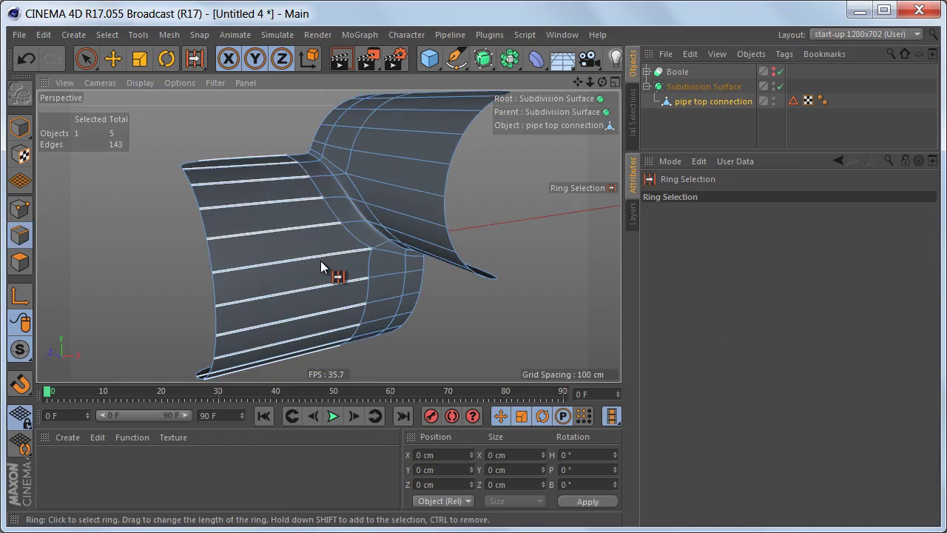
pyautogui.click(322, 262)
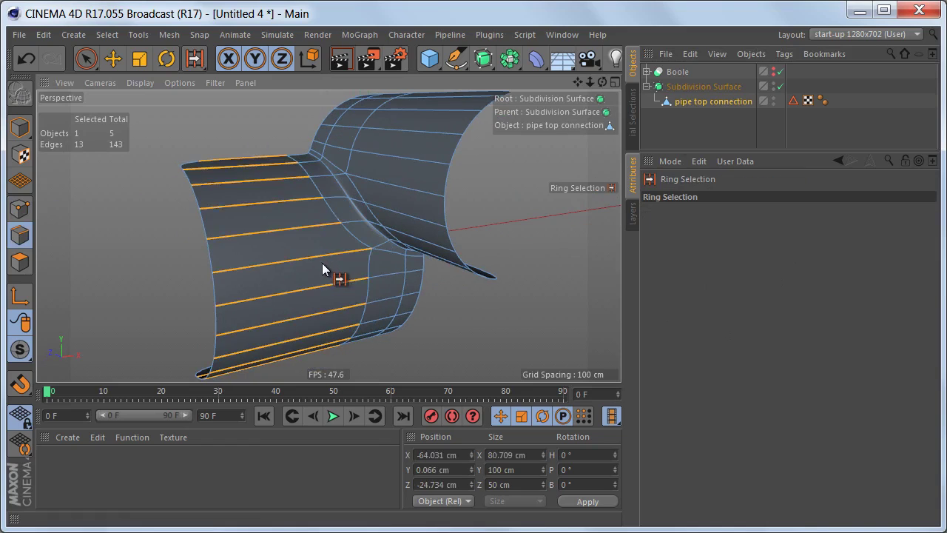
pyautogui.rightClick(478, 175)
pyautogui.click(538, 332)
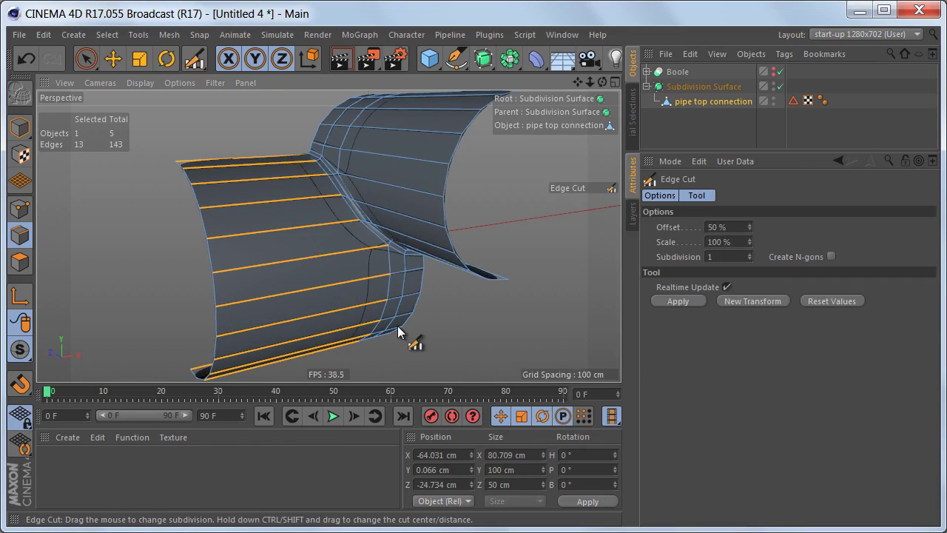
pyautogui.moveTo(398, 331); pyautogui.dragTo(411, 294)
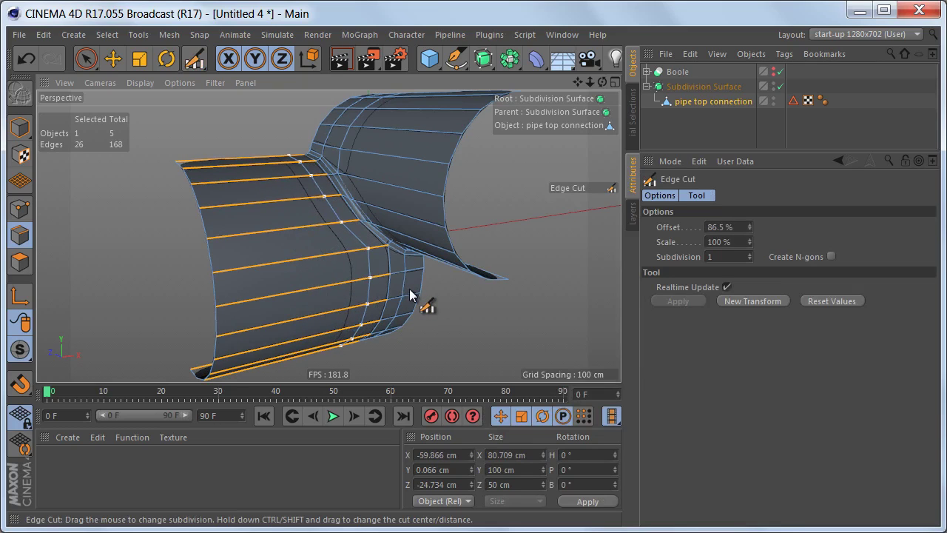
pyautogui.press('Return')
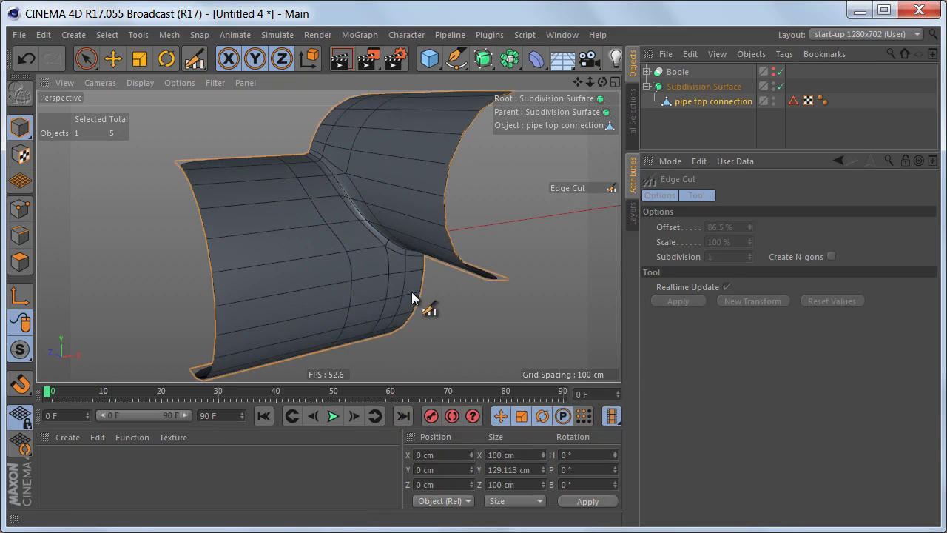
# Ring-select the lengthwise edges of the Z-axis pipe beyond the junction and apply an Edge Cut with 18.5% offset.
pyautogui.keyDown('alt'); pyautogui.moveTo(385, 263); pyautogui.dragTo(411, 291); pyautogui.keyUp('alt')
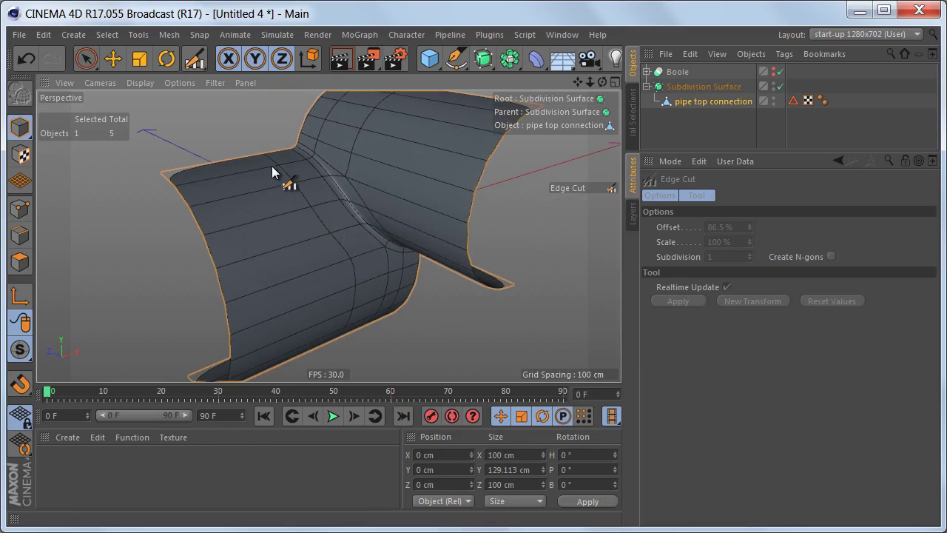
pyautogui.keyDown('alt'); pyautogui.moveTo(344, 302); pyautogui.dragTo(409, 265); pyautogui.keyUp('alt')
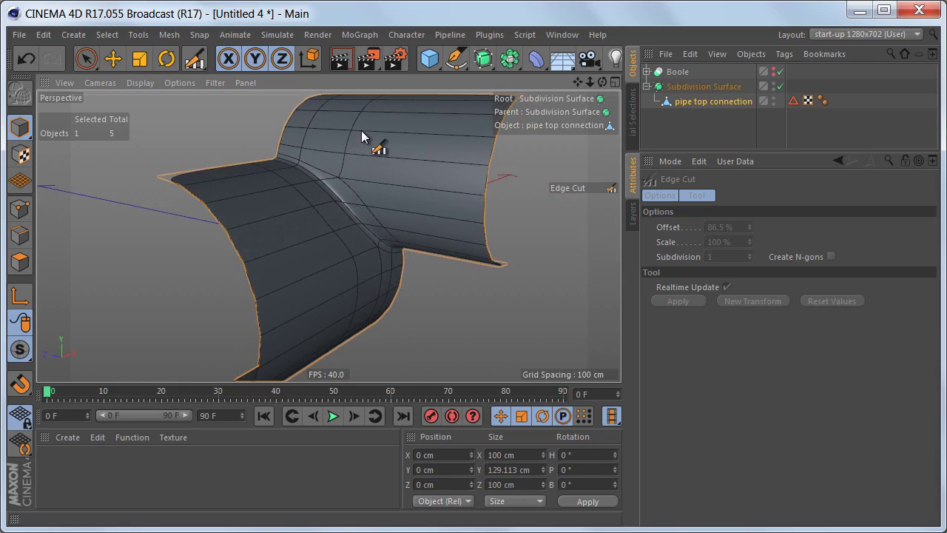
pyautogui.keyDown('alt'); pyautogui.moveTo(373, 191); pyautogui.dragTo(333, 252); pyautogui.keyUp('alt')
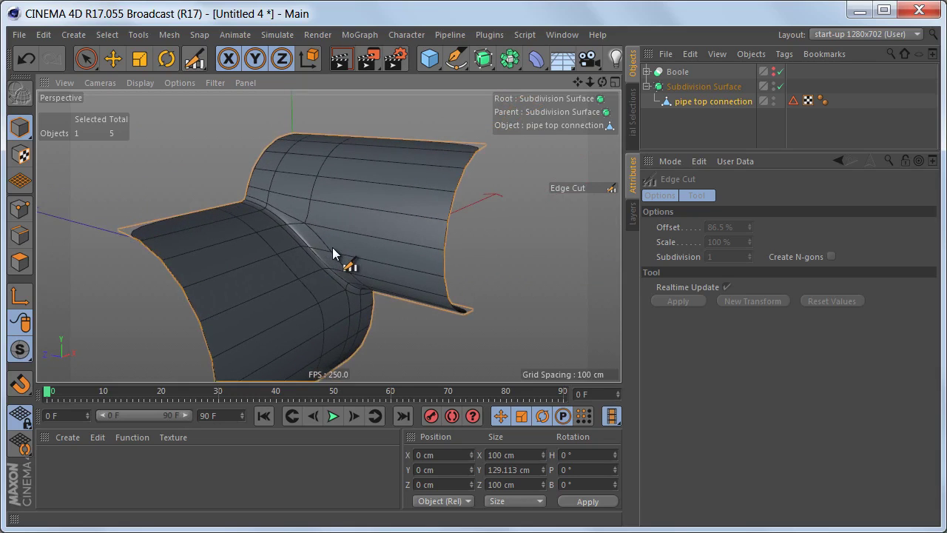
pyautogui.press('Return')
pyautogui.press('u')
pyautogui.press('b')
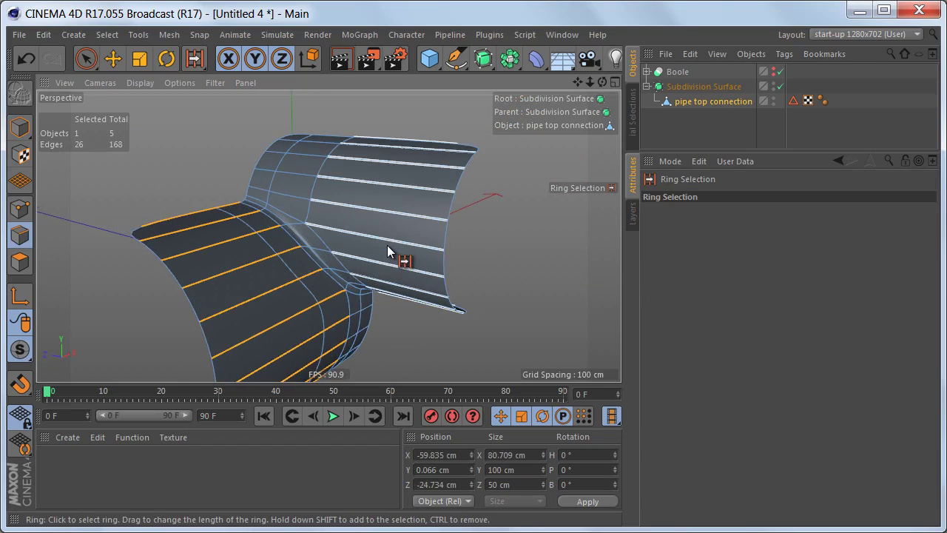
pyautogui.click(370, 275)
pyautogui.keyDown('alt'); pyautogui.moveTo(370, 275); pyautogui.dragTo(409, 261); pyautogui.keyUp('alt')
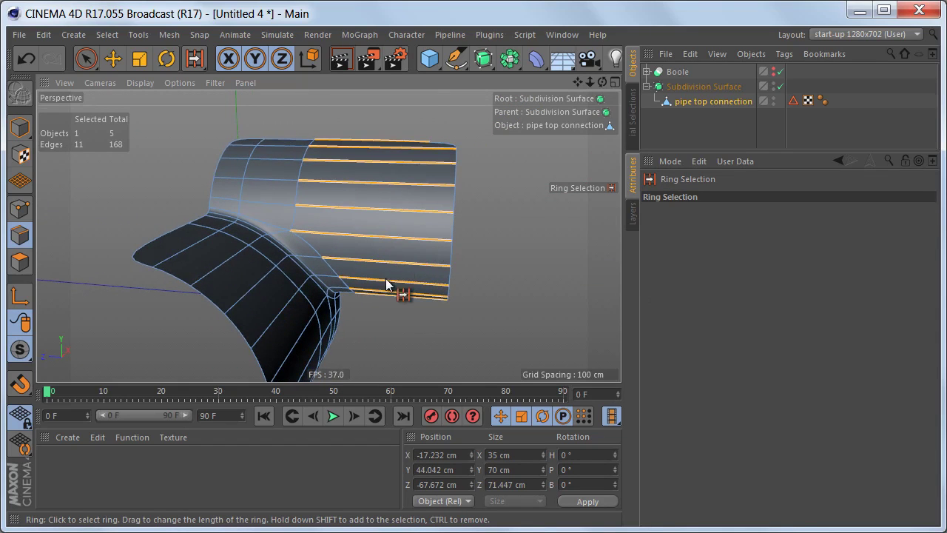
pyautogui.press('m')
pyautogui.press('f')
pyautogui.keyDown('alt'); pyautogui.moveTo(370, 263); pyautogui.dragTo(310, 253); pyautogui.keyUp('alt')
pyautogui.press('Tab')
pyautogui.press('Tab')
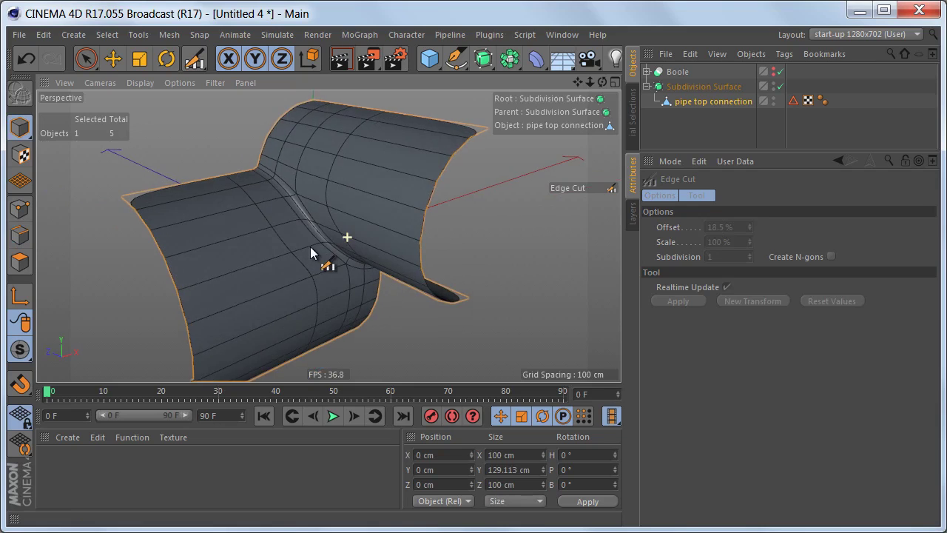
# Nest the pipe top connection mesh in two Symmetry objects, the inner mirroring across ZY and the outer across XY.
pyautogui.click(510, 58)
pyautogui.keyDown('alt'); pyautogui.click(670, 133); pyautogui.keyUp('alt')
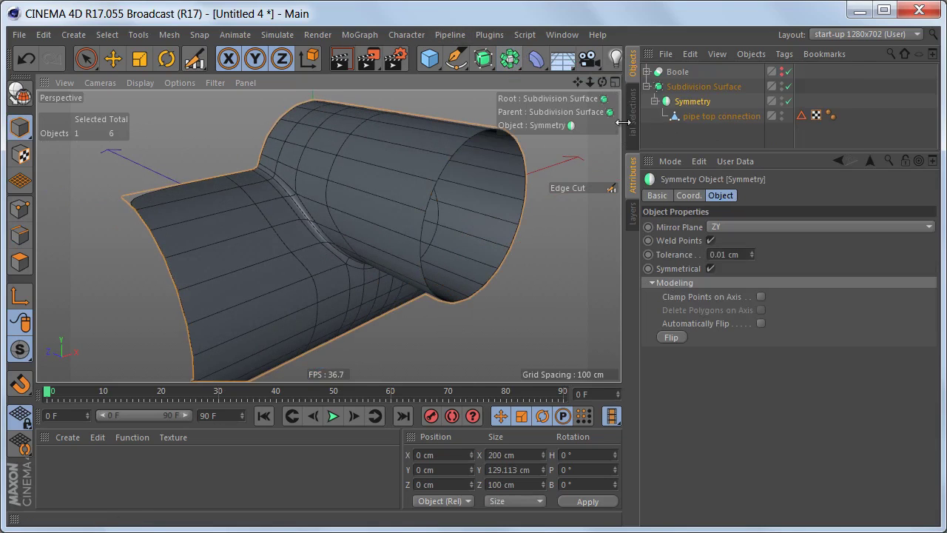
pyautogui.click(510, 57)
pyautogui.keyDown('alt'); pyautogui.click(694, 134); pyautogui.keyUp('alt')
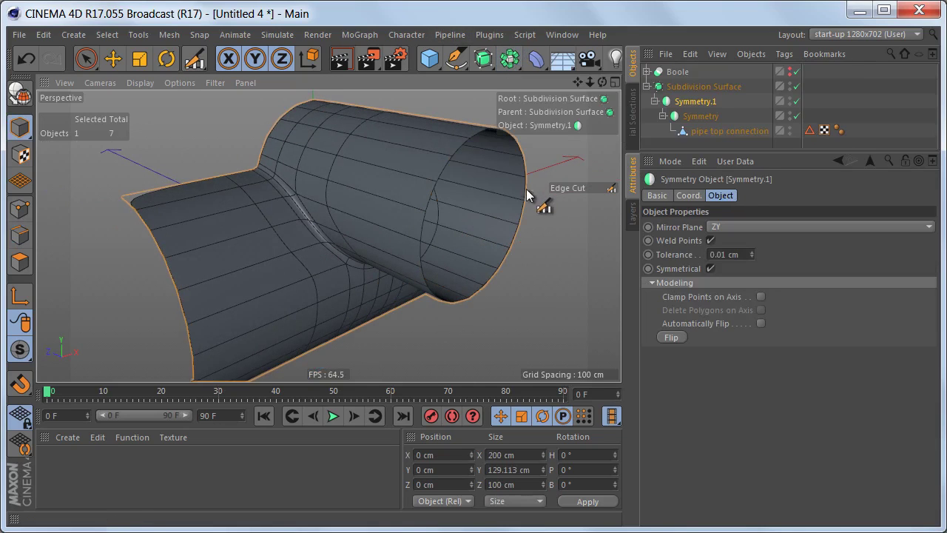
pyautogui.keyDown('alt'); pyautogui.moveTo(529, 194); pyautogui.dragTo(483, 199); pyautogui.keyUp('alt')
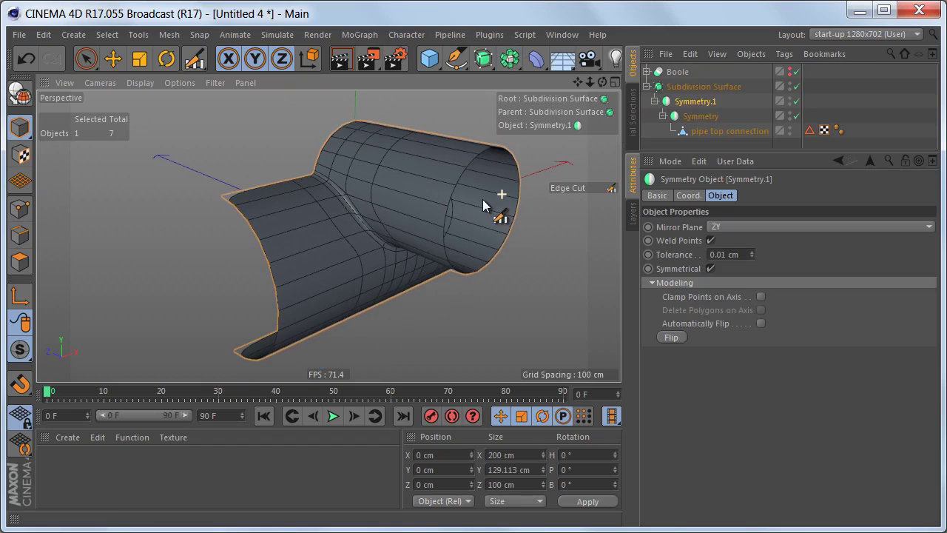
pyautogui.click(738, 230)
pyautogui.click(743, 246)
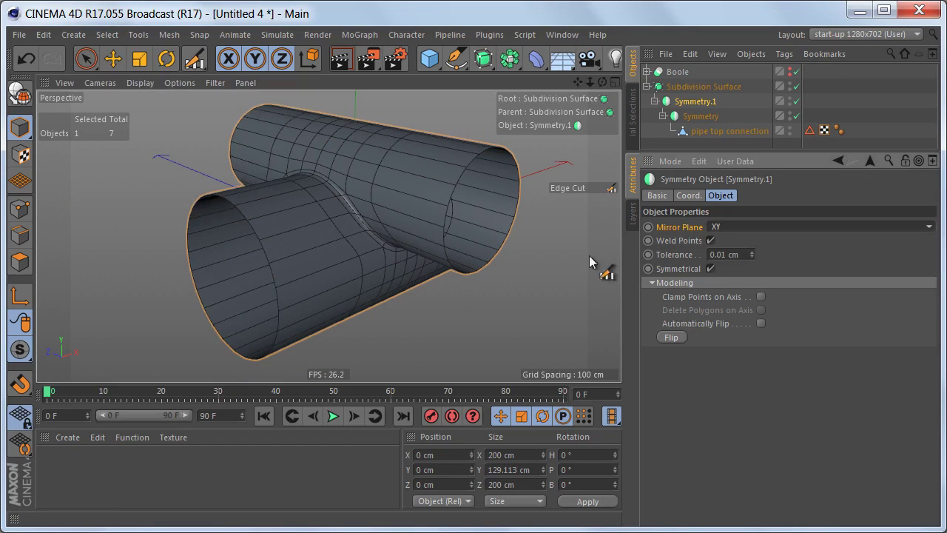
# Make the Symmetry hierarchy editable, move the mesh directly under the Subdivision Surface, and delete the leftover Symmetry nulls.
pyautogui.keyDown('alt'); pyautogui.moveTo(598, 268); pyautogui.dragTo(433, 223); pyautogui.keyUp('alt')
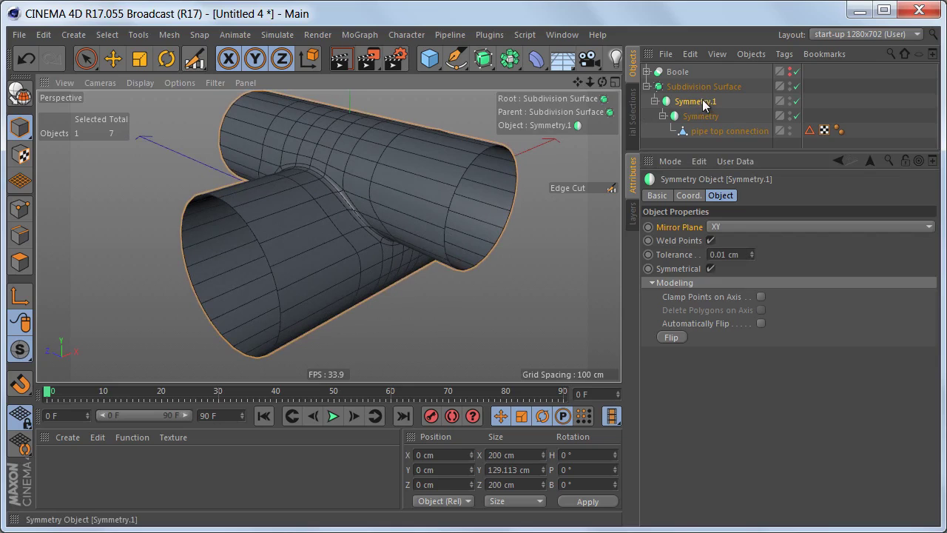
pyautogui.press('c')
pyautogui.click(654, 101)
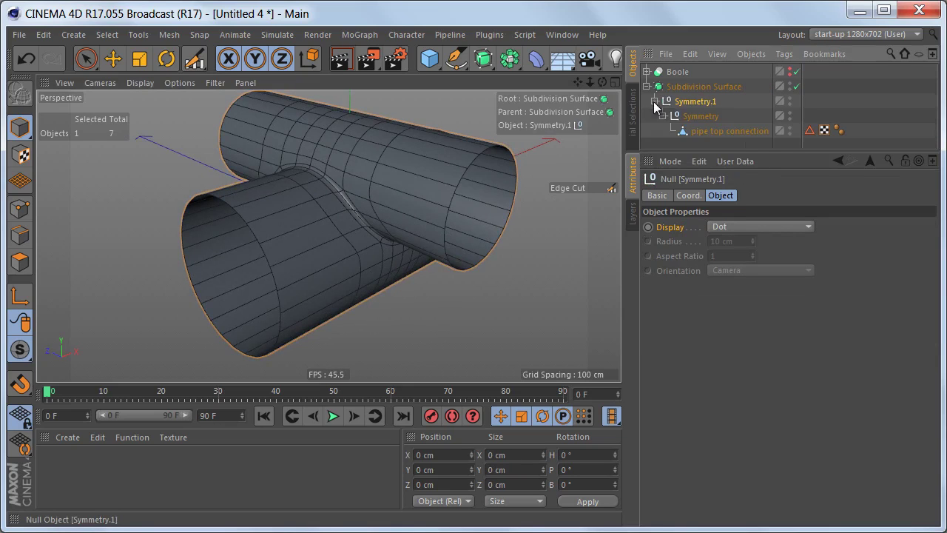
pyautogui.moveTo(697, 128); pyautogui.dragTo(688, 84)
pyautogui.click(698, 117)
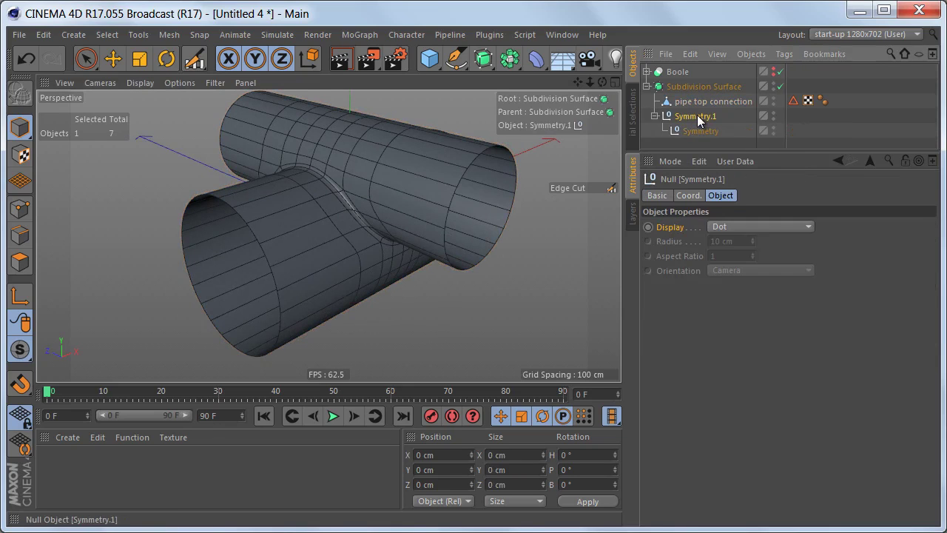
pyautogui.press('Delete')
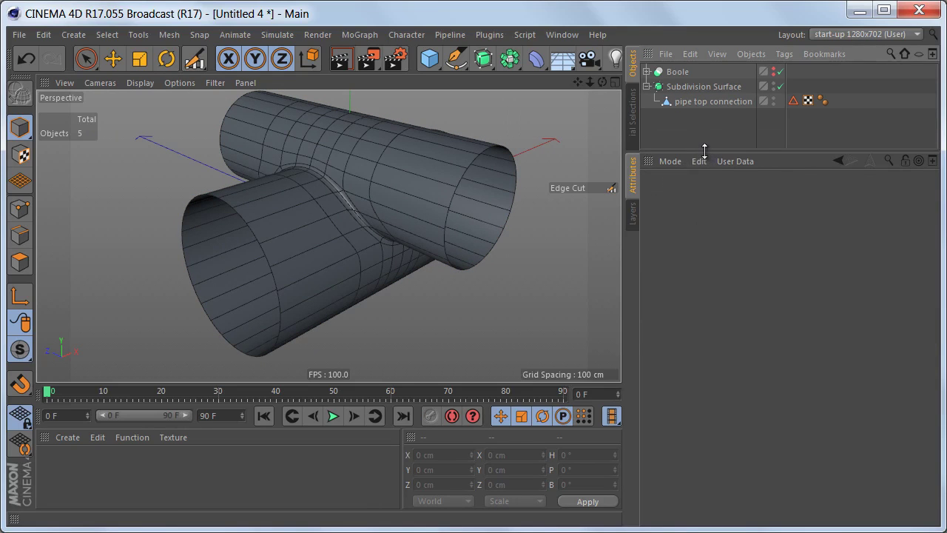
# Duplicate the pipe top connection mesh outside the Subdivision Surface and hide the Subdivision Surface in both editor and renderer.
pyautogui.moveTo(704, 151); pyautogui.dragTo(704, 259)
pyautogui.keyDown('alt'); pyautogui.moveTo(495, 196); pyautogui.dragTo(341, 255); pyautogui.keyUp('alt')
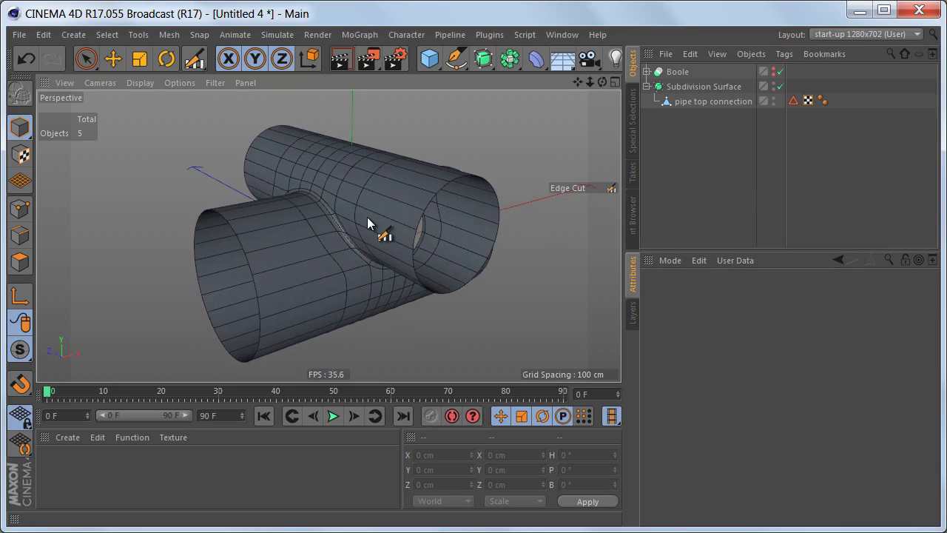
pyautogui.keyDown('alt'); pyautogui.moveTo(379, 199); pyautogui.dragTo(392, 225); pyautogui.keyUp('alt')
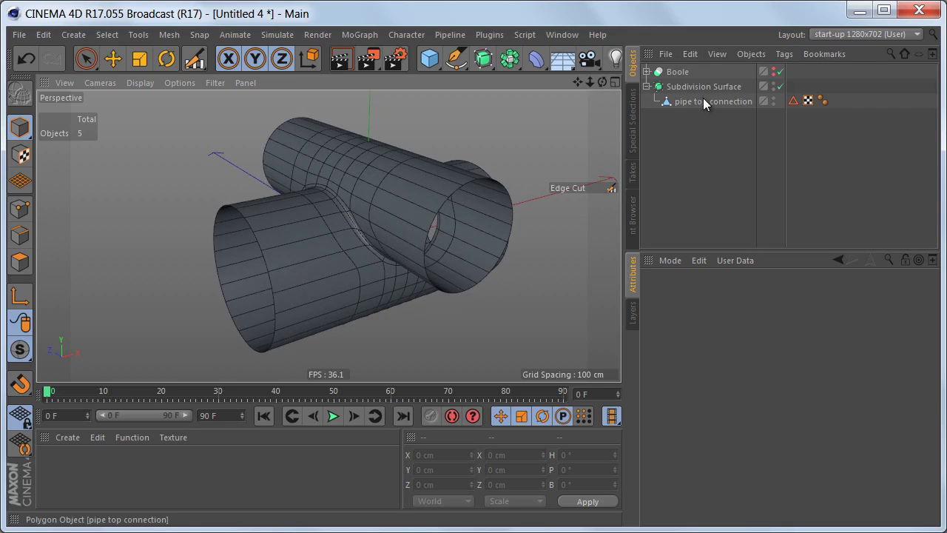
pyautogui.keyDown('ctrl'); pyautogui.moveTo(704, 158); pyautogui.dragTo(704, 157); pyautogui.keyUp('ctrl')
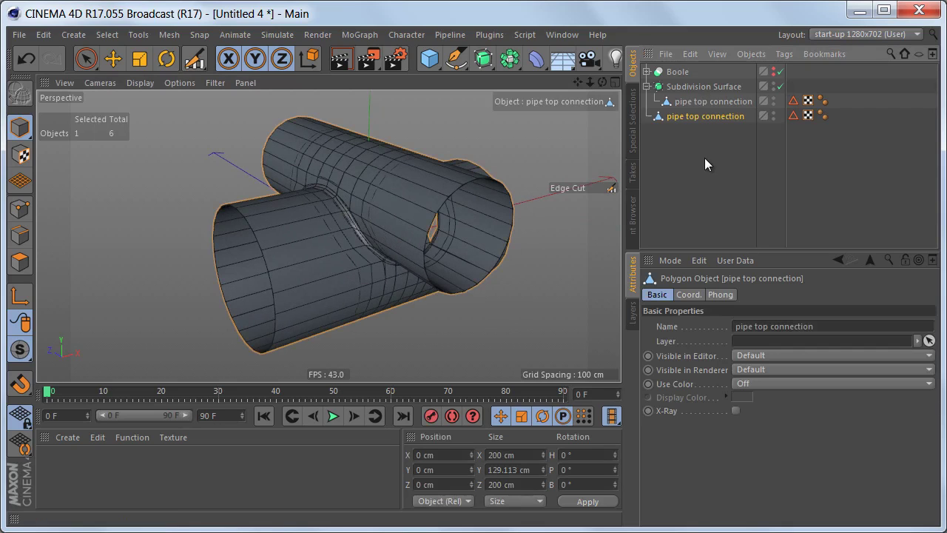
pyautogui.keyDown('alt'); pyautogui.doubleClick(771, 87); pyautogui.keyUp('alt')
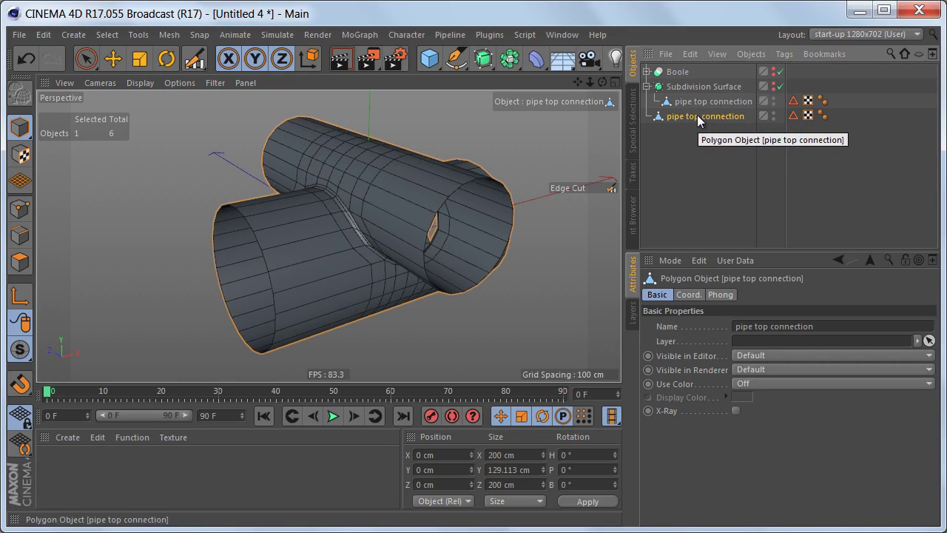
# Close all four open pipe ends of the duplicated pipe top connection mesh with Close Polygon Hole.
pyautogui.keyDown('alt'); pyautogui.moveTo(434, 222); pyautogui.dragTo(420, 223); pyautogui.keyUp('alt')
pyautogui.keyDown('alt'); pyautogui.moveTo(288, 254); pyautogui.dragTo(307, 219); pyautogui.keyUp('alt')
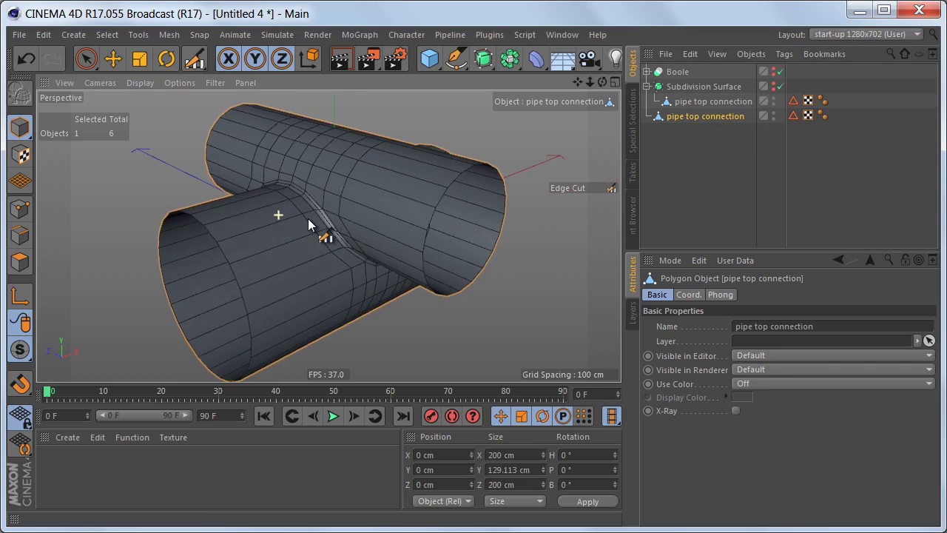
pyautogui.keyDown('alt'); pyautogui.moveTo(372, 227); pyautogui.dragTo(342, 238); pyautogui.keyUp('alt')
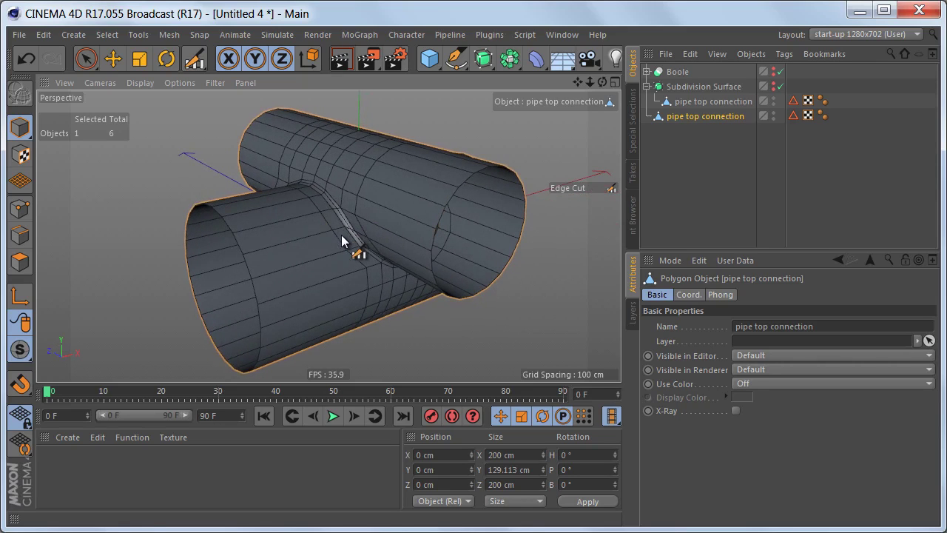
pyautogui.press('Tab')
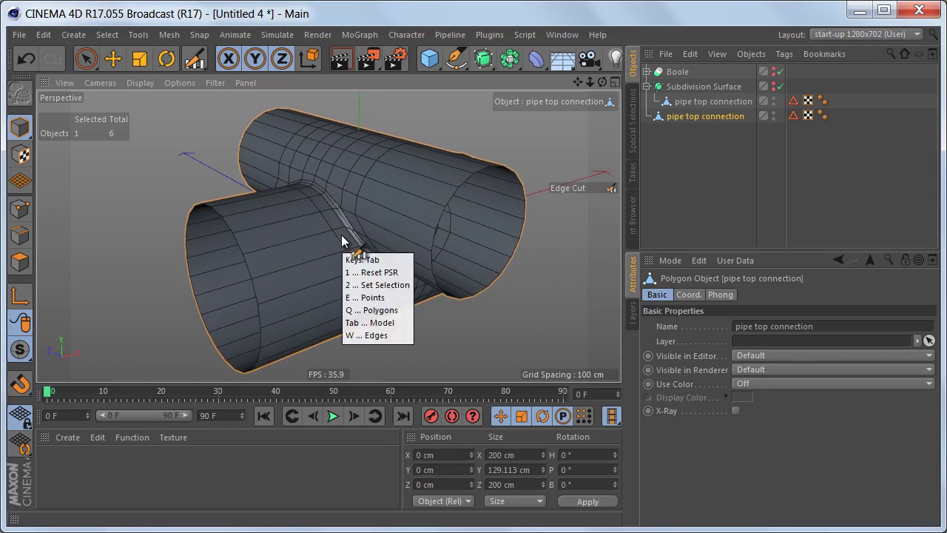
pyautogui.press('w')
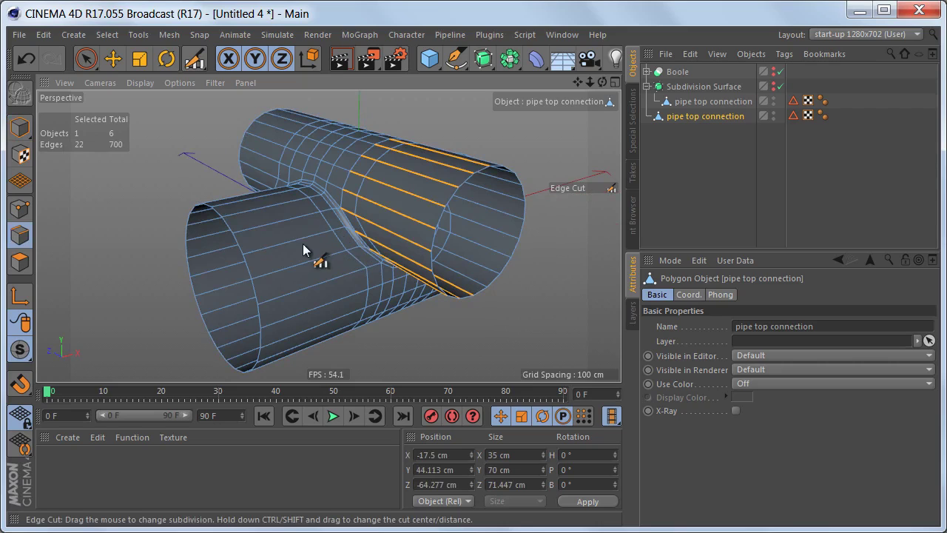
pyautogui.rightClick(416, 121)
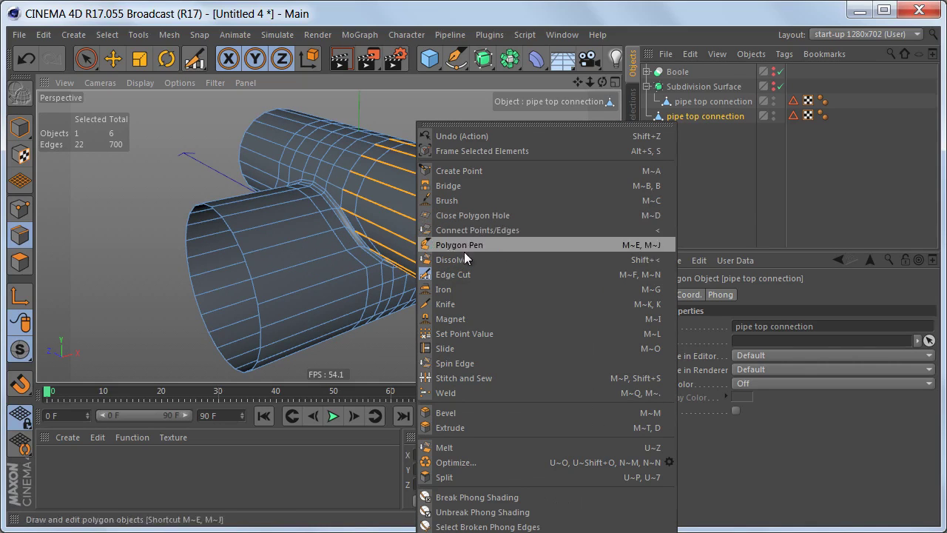
pyautogui.click(484, 216)
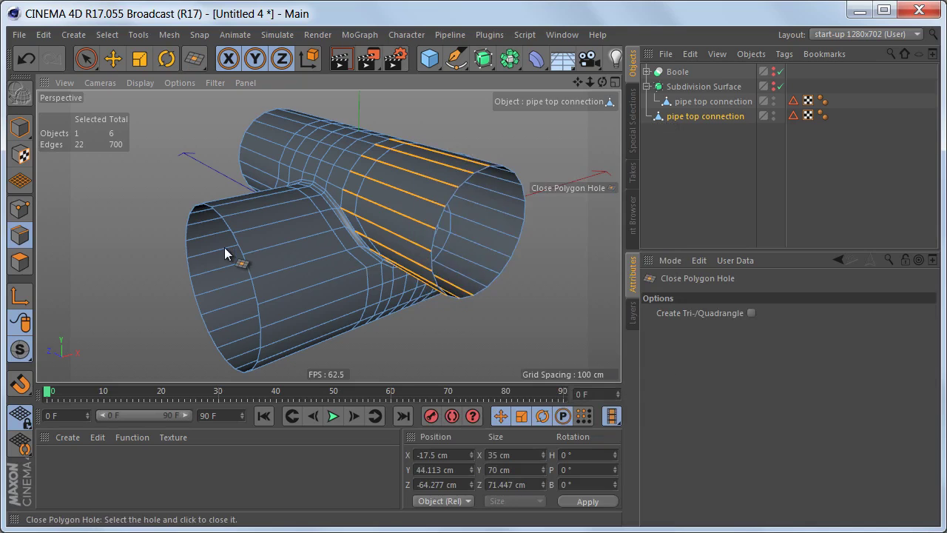
pyautogui.click(241, 258)
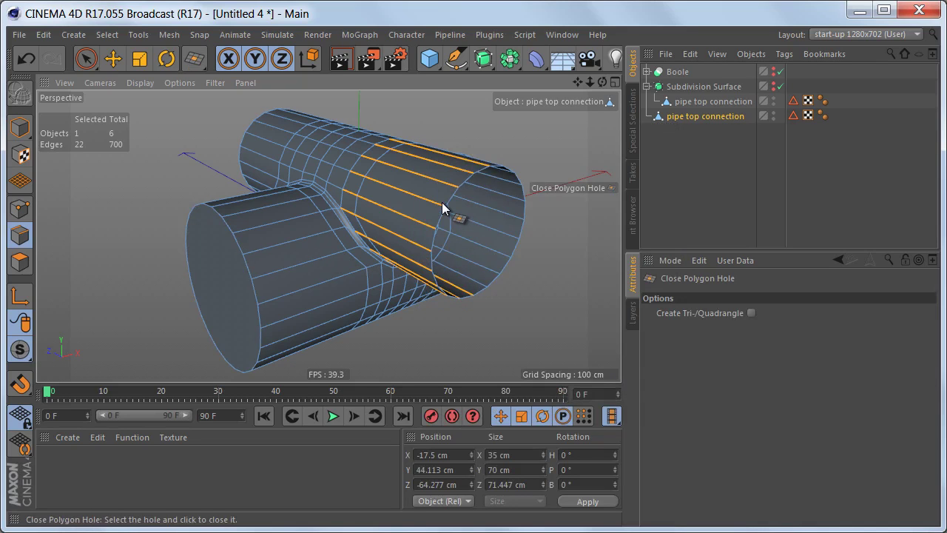
pyautogui.click(461, 212)
pyautogui.keyDown('alt'); pyautogui.moveTo(503, 209); pyautogui.dragTo(511, 271); pyautogui.keyUp('alt')
pyautogui.click(422, 199)
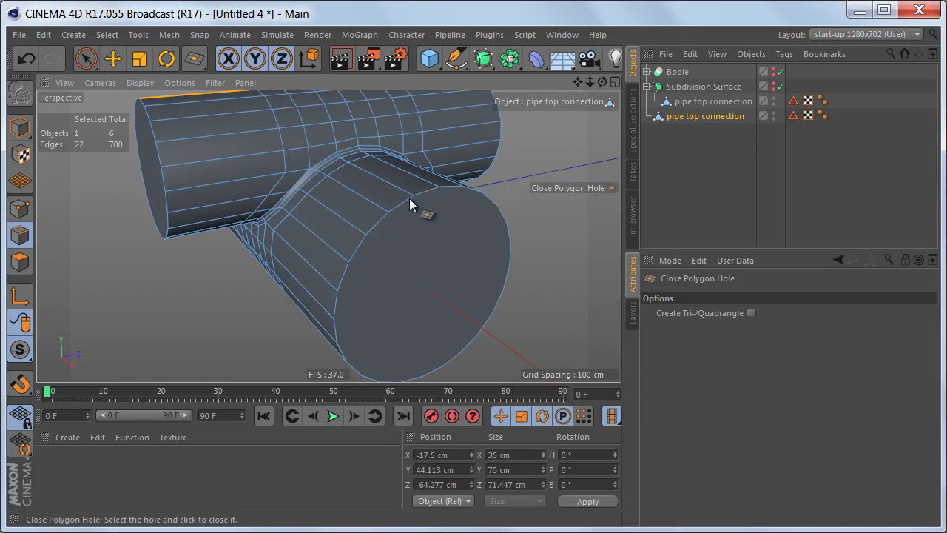
pyautogui.keyDown('alt'); pyautogui.moveTo(410, 205); pyautogui.dragTo(468, 217); pyautogui.keyUp('alt')
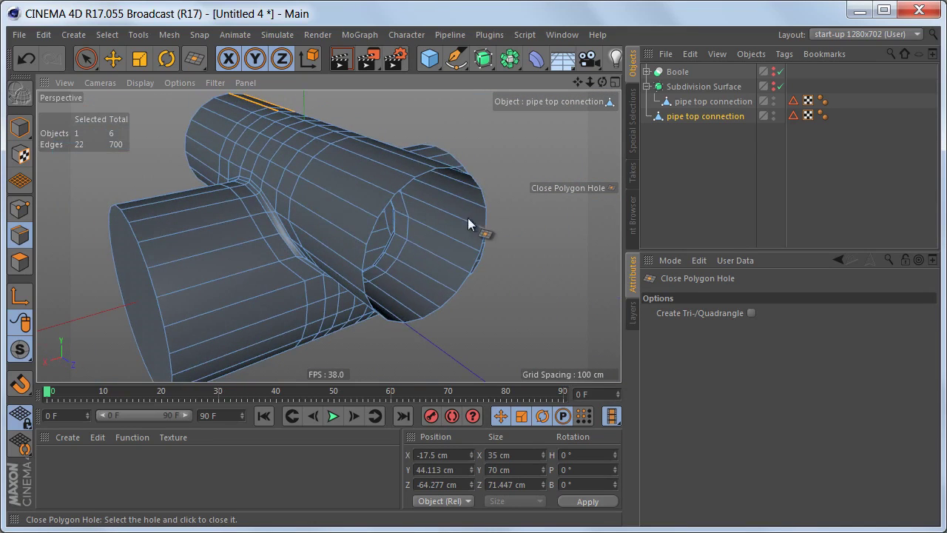
pyautogui.click(407, 218)
pyautogui.keyDown('alt'); pyautogui.moveTo(405, 216); pyautogui.dragTo(452, 229); pyautogui.keyUp('alt')
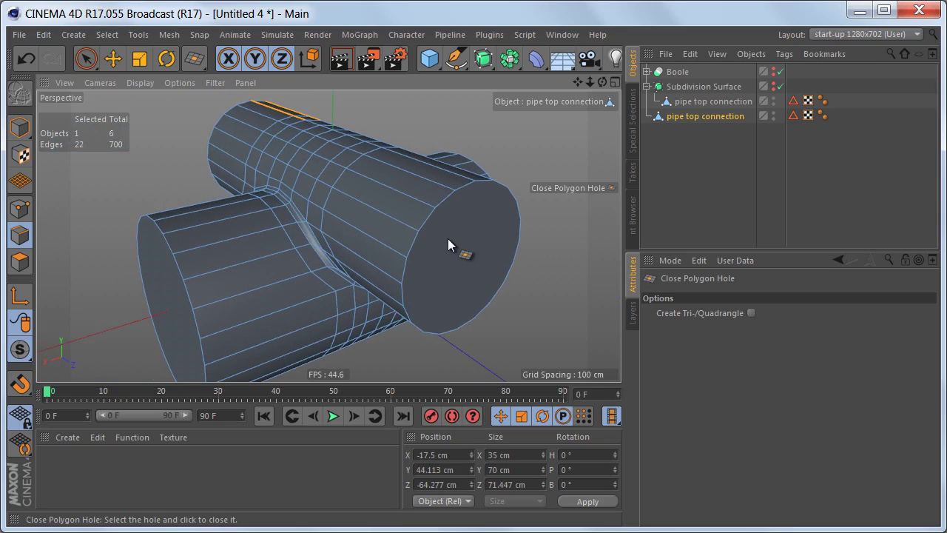
# Select both end caps of the Z-axis pipe and inset them with Extrude Inner at an offset of about 7.8 cm.
pyautogui.press('space')
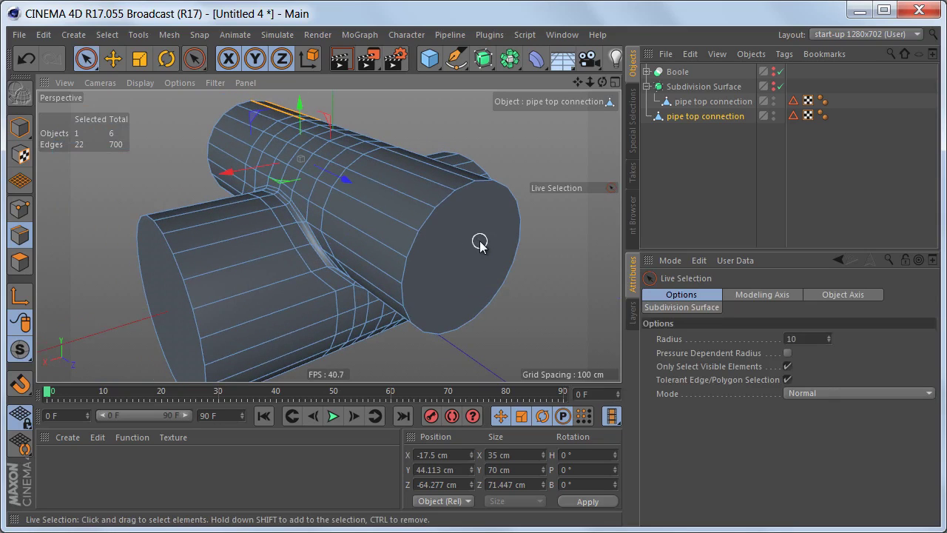
pyautogui.press('Return')
pyautogui.click(480, 241)
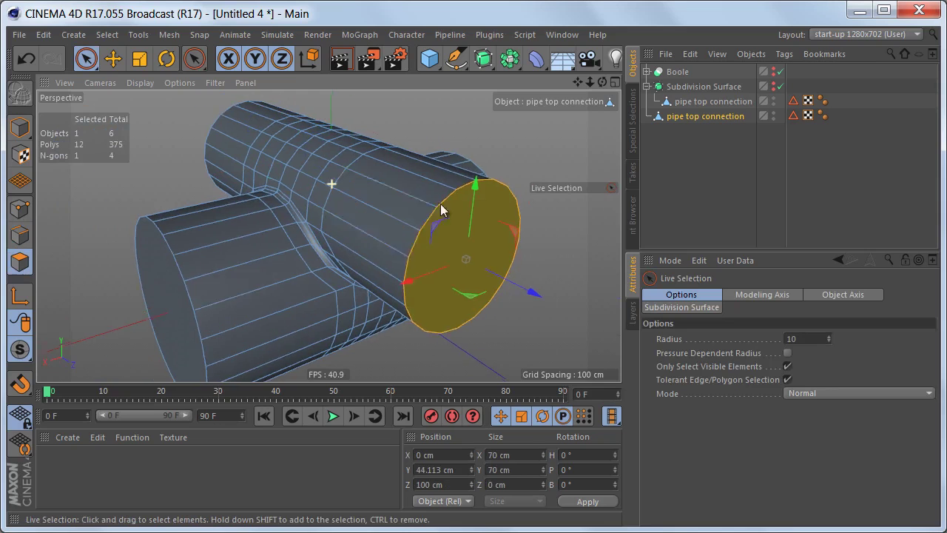
pyautogui.keyDown('alt'); pyautogui.moveTo(442, 209); pyautogui.dragTo(548, 161); pyautogui.keyUp('alt')
pyautogui.keyDown('shift'); pyautogui.click(370, 244); pyautogui.keyUp('shift')
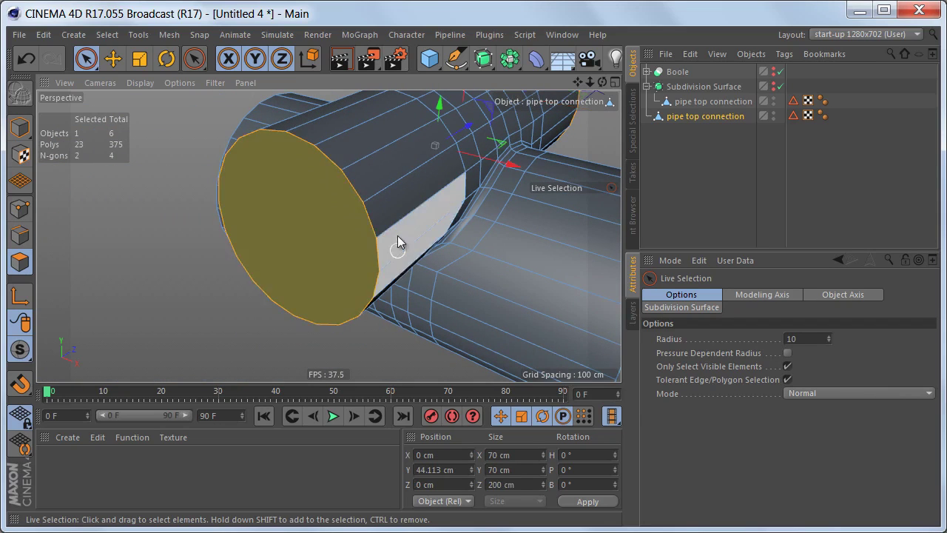
pyautogui.keyDown('alt'); pyautogui.moveTo(393, 245); pyautogui.dragTo(451, 238); pyautogui.keyUp('alt')
pyautogui.rightClick(465, 237)
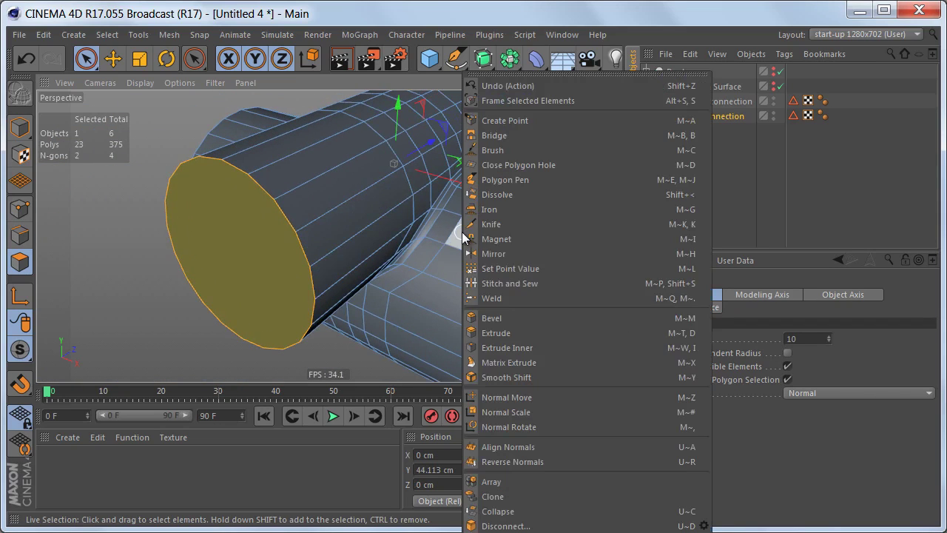
pyautogui.click(550, 348)
pyautogui.keyDown('alt'); pyautogui.moveTo(434, 291); pyautogui.dragTo(409, 288); pyautogui.keyUp('alt')
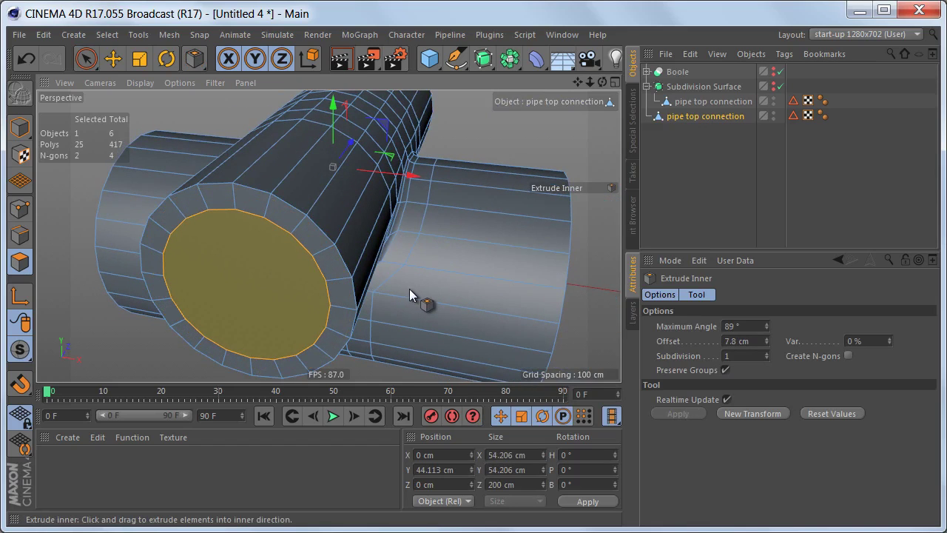
# Extrude the inset Z-axis caps inward with an offset of about -45 cm and delete the selected inner polygons.
pyautogui.keyDown('alt'); pyautogui.moveTo(417, 230); pyautogui.dragTo(363, 274); pyautogui.keyUp('alt')
pyautogui.middleClick(436, 244)
pyautogui.middleClick(436, 161)
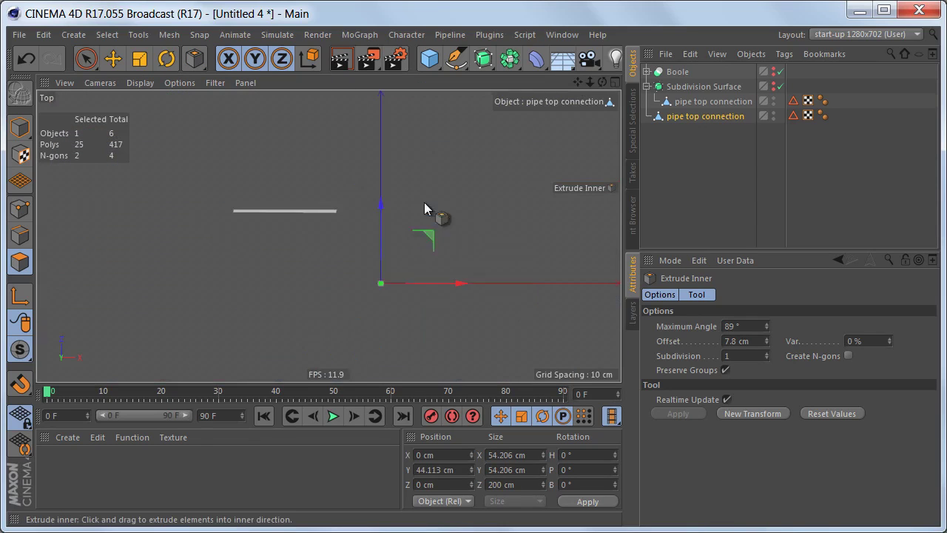
pyautogui.scroll(5, 434, 212)
pyautogui.rightClick(480, 153)
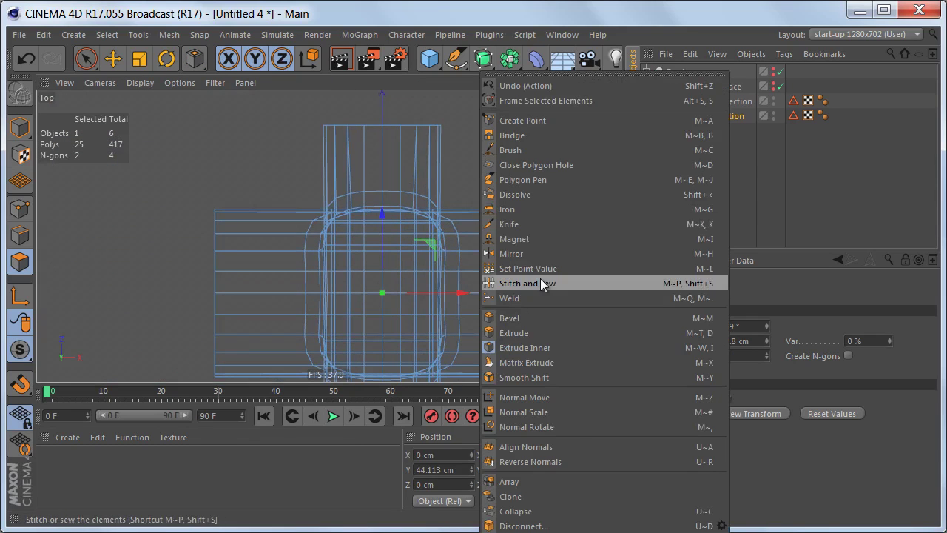
pyautogui.click(572, 330)
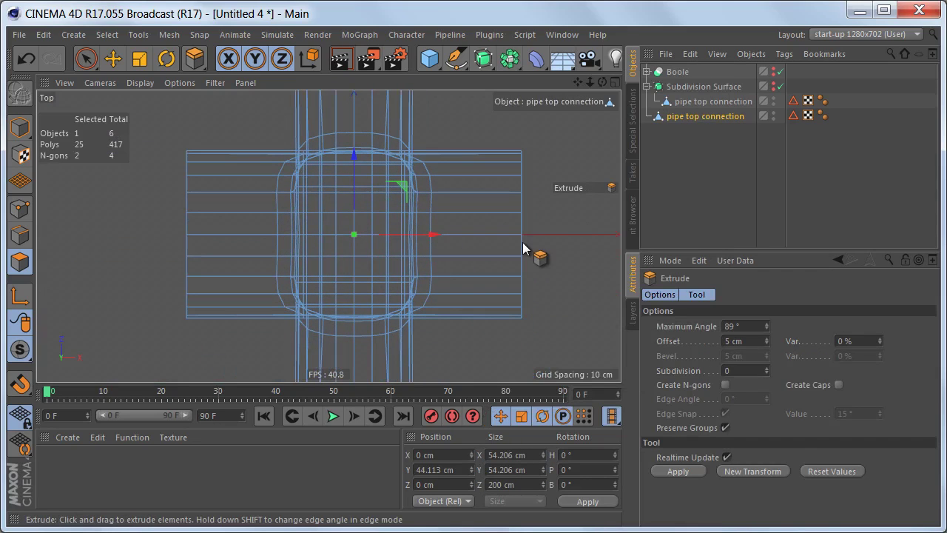
pyautogui.moveTo(525, 244); pyautogui.dragTo(409, 293)
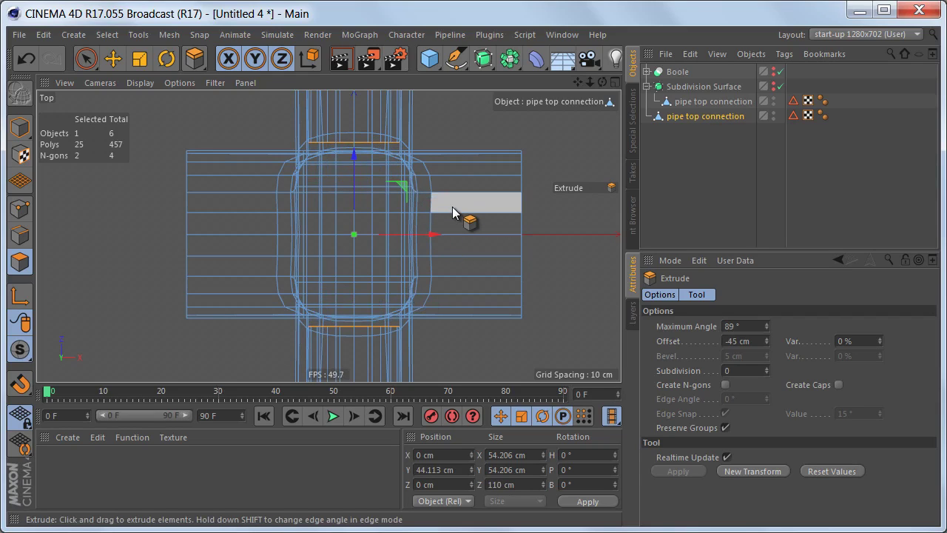
pyautogui.press('Delete')
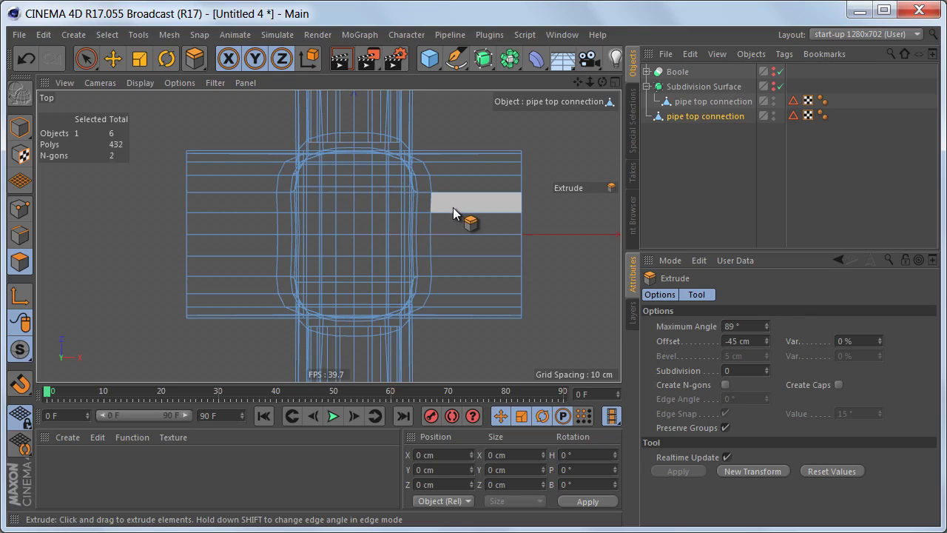
# Select both end caps of the X-axis pipe and inset them with Extrude Inner at a 10 cm offset.
pyautogui.press('0')
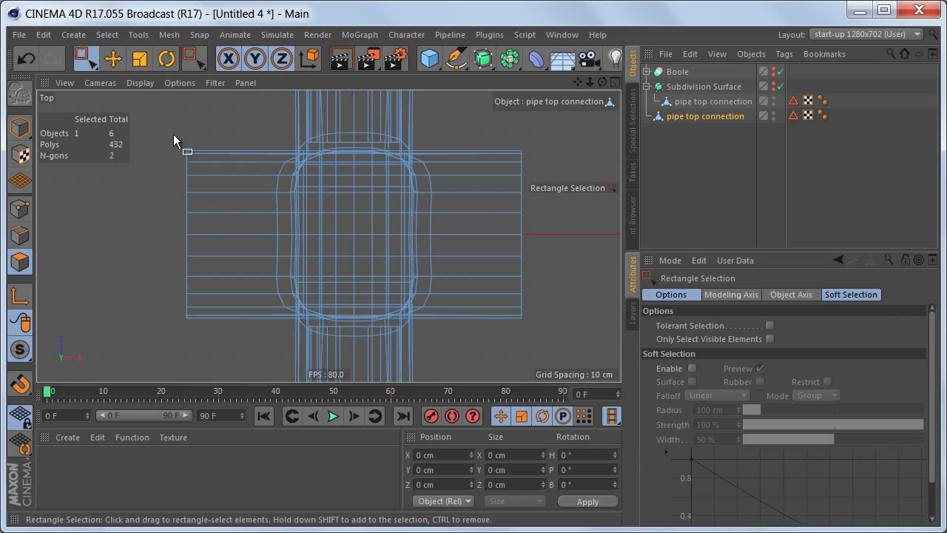
pyautogui.moveTo(173, 134); pyautogui.dragTo(246, 380)
pyautogui.keyDown('shift'); pyautogui.moveTo(566, 307); pyautogui.dragTo(581, 364); pyautogui.keyUp('shift')
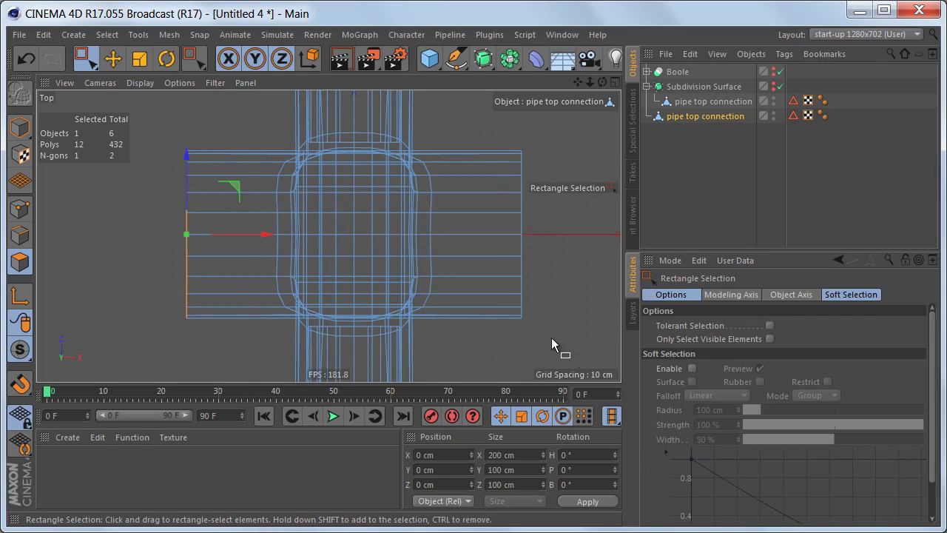
pyautogui.middleClick(481, 253)
pyautogui.middleClick(204, 156)
pyautogui.keyDown('alt'); pyautogui.moveTo(360, 212); pyautogui.dragTo(506, 237); pyautogui.keyUp('alt')
pyautogui.press('i')
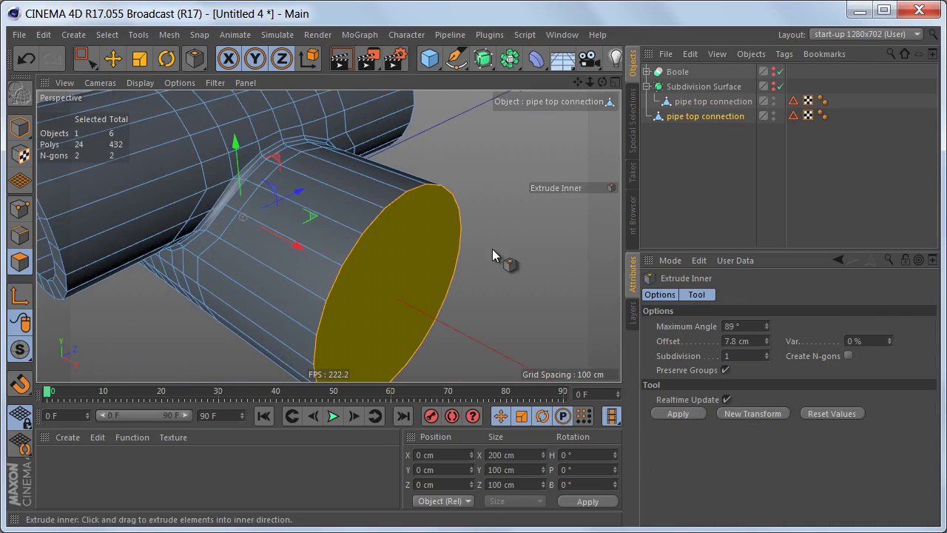
pyautogui.moveTo(407, 289); pyautogui.dragTo(543, 291)
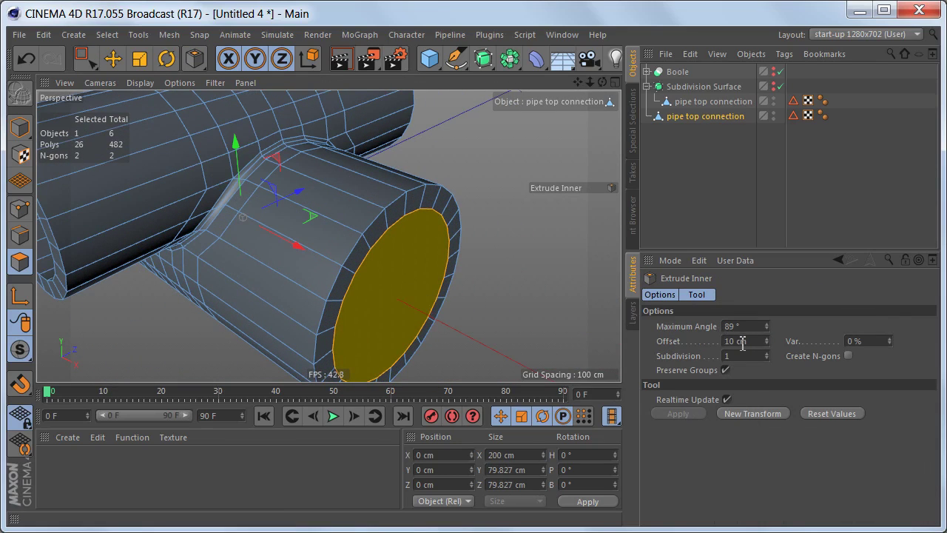
# Extrude the inset X-axis caps inward with an offset of about -63.3 cm and delete the selected inner polygons.
pyautogui.middleClick(537, 289)
pyautogui.middleClick(503, 169)
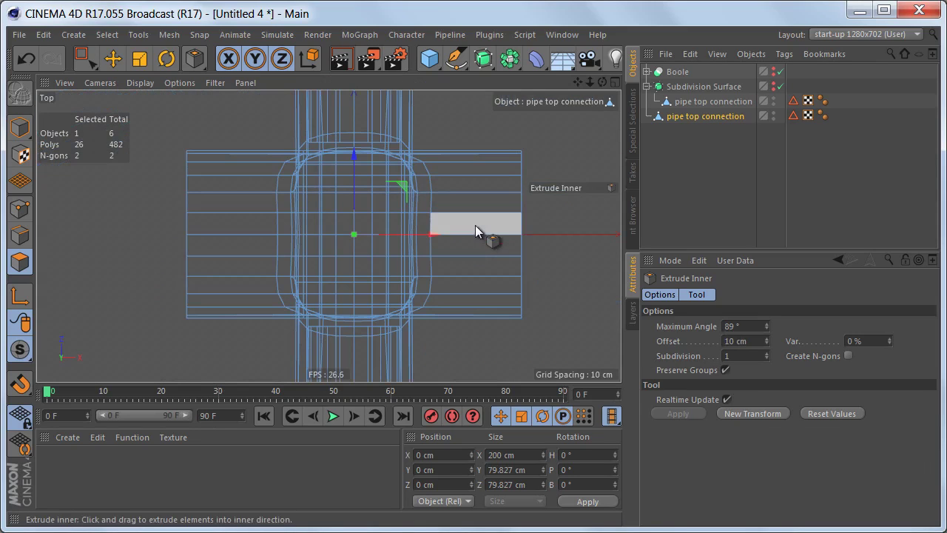
pyautogui.press('d')
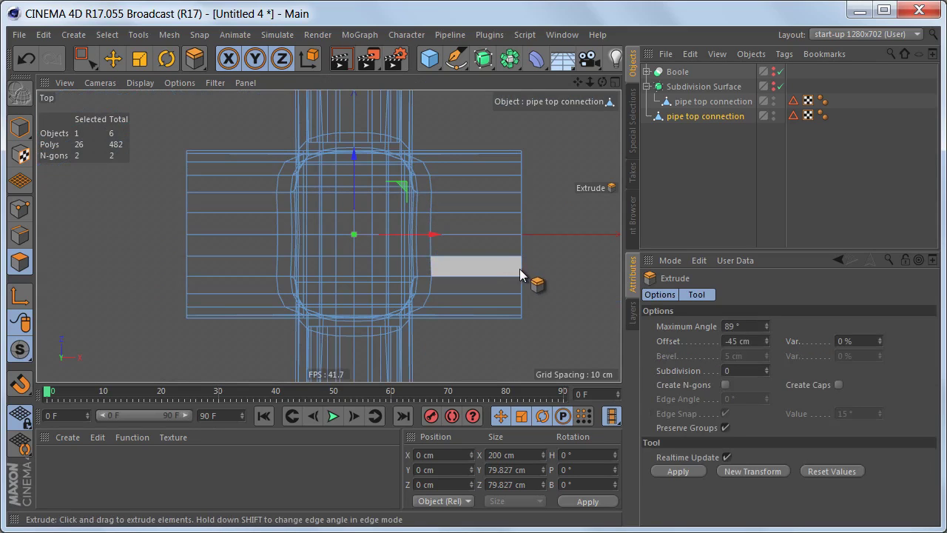
pyautogui.moveTo(518, 269); pyautogui.dragTo(409, 293)
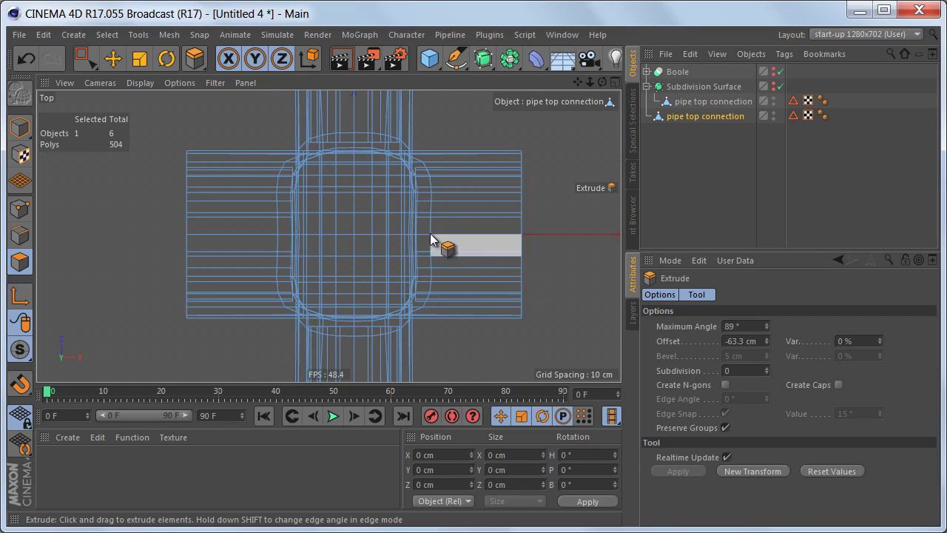
# Select all rim edges at the four pipe ends with Rectangle Selection in the top view.
pyautogui.middleClick(503, 279)
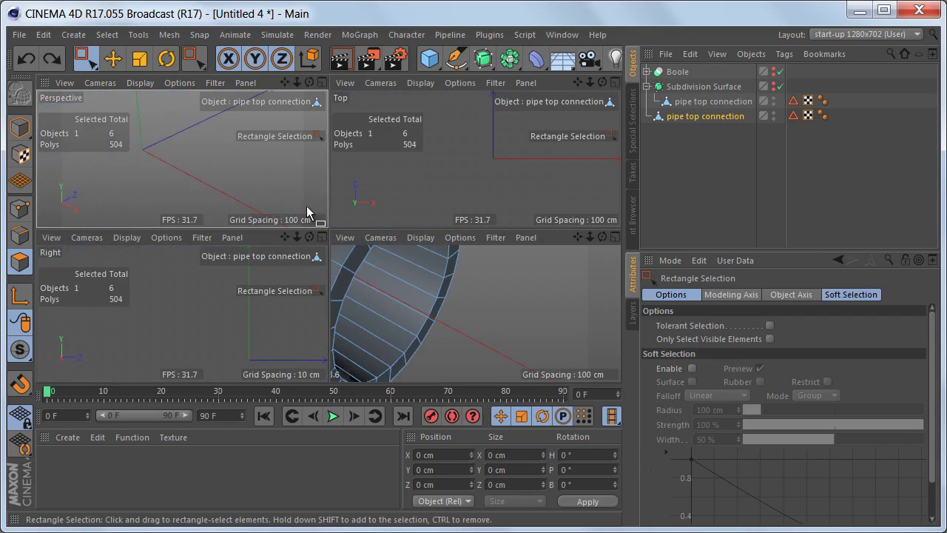
pyautogui.middleClick(422, 186)
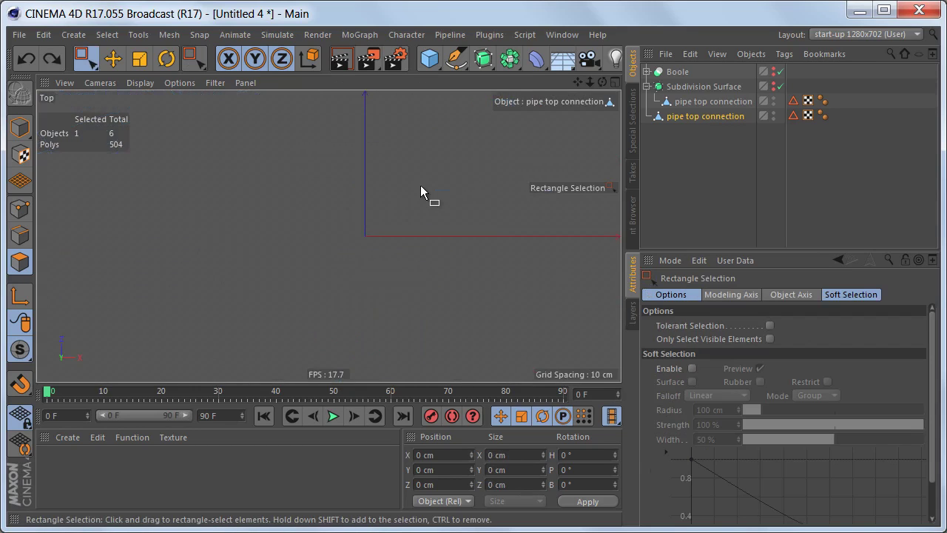
pyautogui.press('Return')
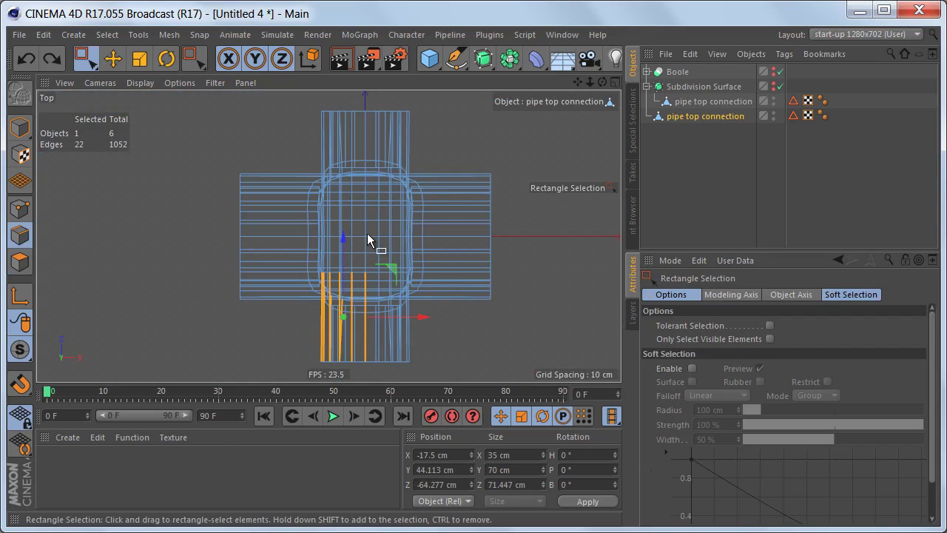
pyautogui.moveTo(234, 171); pyautogui.dragTo(288, 344)
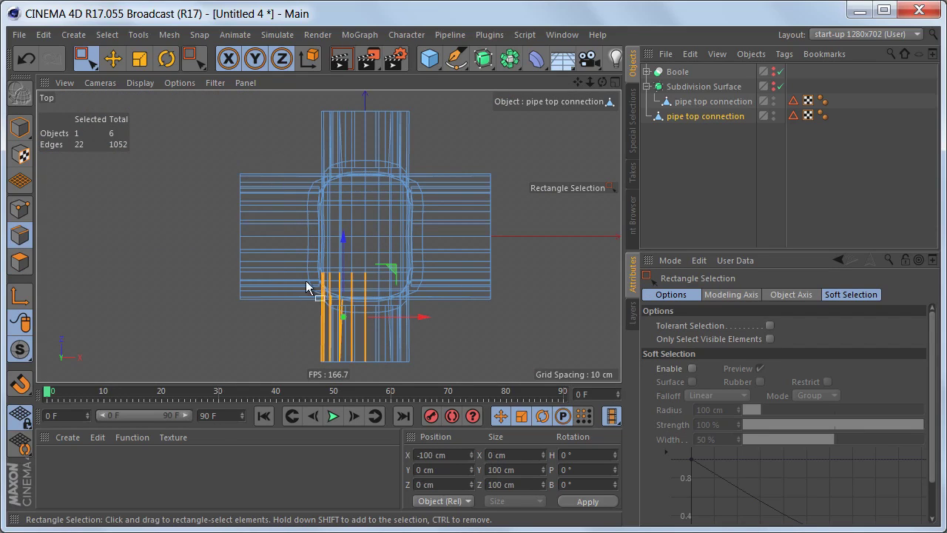
pyautogui.keyDown('shift'); pyautogui.moveTo(469, 130); pyautogui.dragTo(556, 351); pyautogui.keyUp('shift')
pyautogui.keyDown('alt'); pyautogui.moveTo(366, 344); pyautogui.dragTo(378, 311, button='middle'); pyautogui.keyUp('alt')
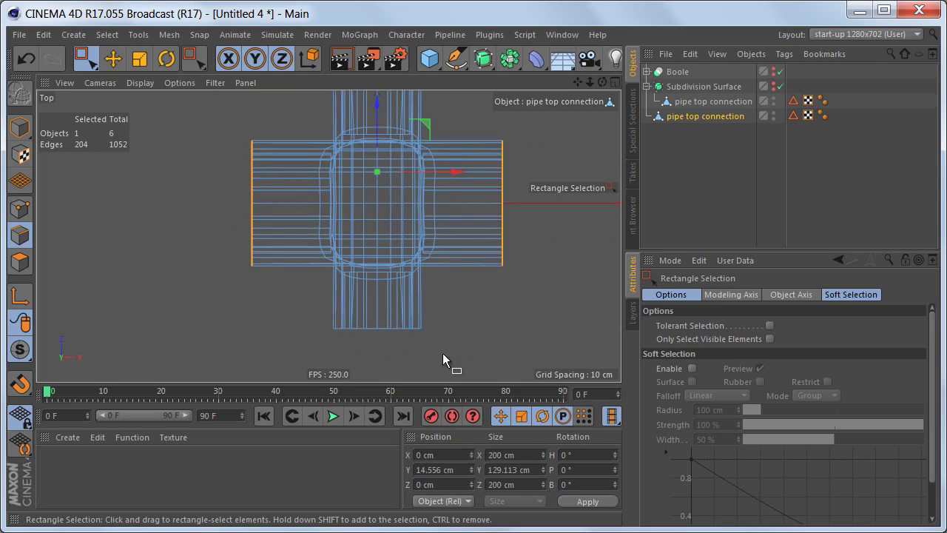
pyautogui.keyDown('shift'); pyautogui.moveTo(442, 353); pyautogui.dragTo(318, 311); pyautogui.keyUp('shift')
pyautogui.middleClick(404, 288)
pyautogui.middleClick(278, 172)
pyautogui.keyDown('alt'); pyautogui.moveTo(355, 241); pyautogui.dragTo(390, 247); pyautogui.keyUp('alt')
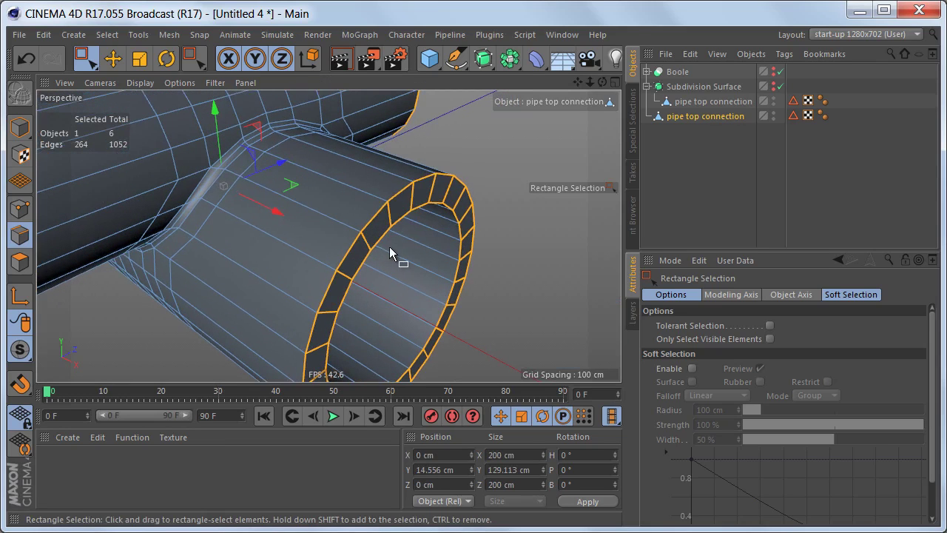
# Deselect the short edges between the inner and outer rim loops at all four pipe ends with Ring Selection.
pyautogui.press('u')
pyautogui.press('b')
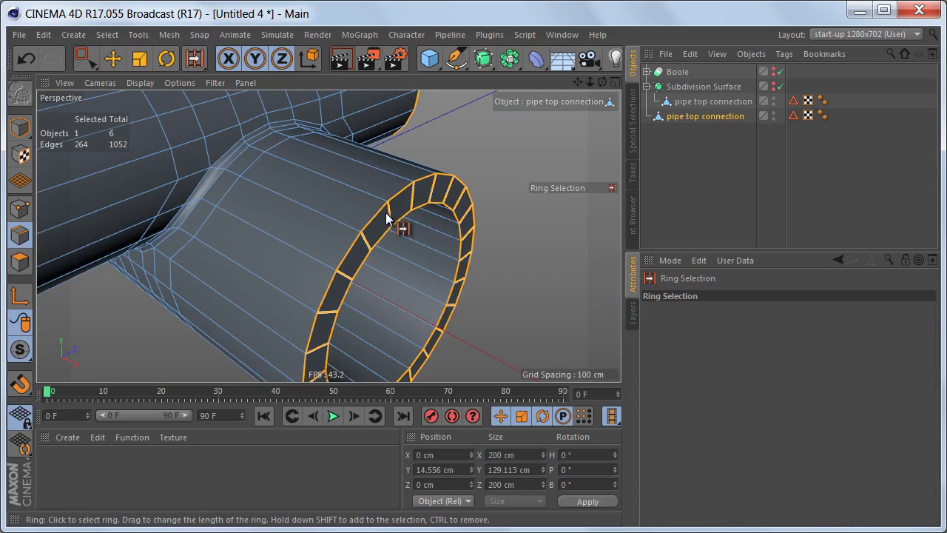
pyautogui.keyDown('ctrl'); pyautogui.click(391, 218); pyautogui.keyUp('ctrl')
pyautogui.keyDown('alt'); pyautogui.moveTo(419, 243); pyautogui.dragTo(330, 250, button='right'); pyautogui.keyUp('alt')
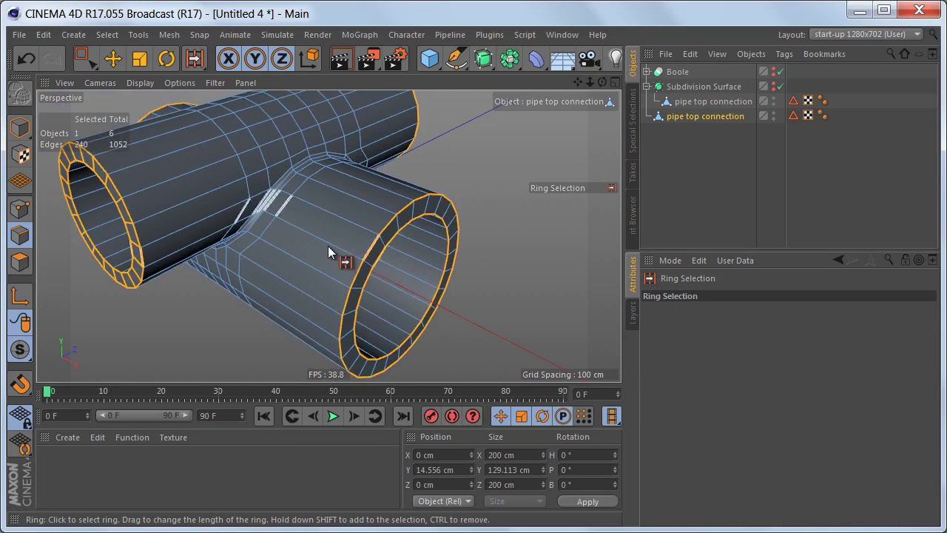
pyautogui.keyDown('alt'); pyautogui.moveTo(330, 250); pyautogui.dragTo(205, 247); pyautogui.keyUp('alt')
pyautogui.keyDown('alt'); pyautogui.moveTo(207, 248); pyautogui.dragTo(294, 259, button='middle'); pyautogui.keyUp('alt')
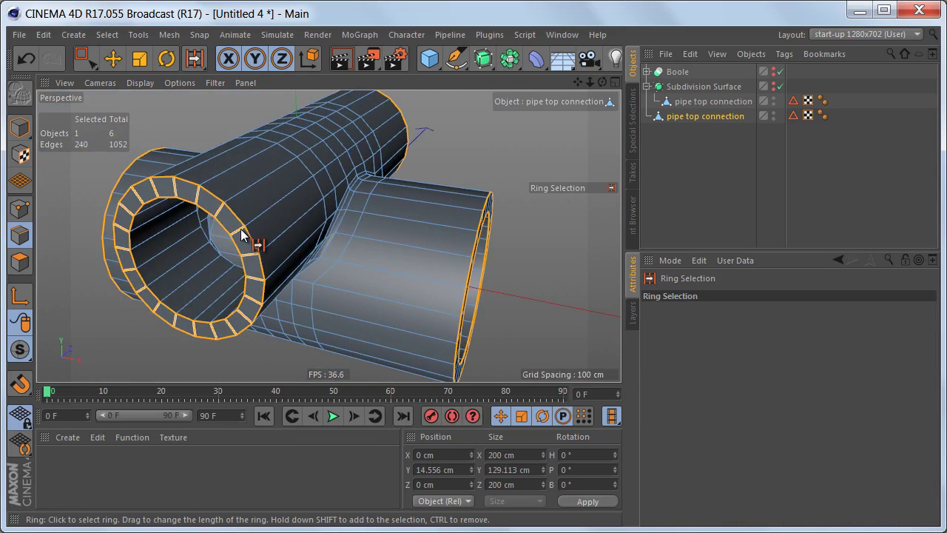
pyautogui.keyDown('ctrl'); pyautogui.click(245, 236); pyautogui.keyUp('ctrl')
pyautogui.keyDown('alt'); pyautogui.moveTo(318, 212); pyautogui.dragTo(269, 271); pyautogui.keyUp('alt')
pyautogui.keyDown('ctrl'); pyautogui.click(280, 271); pyautogui.keyUp('ctrl')
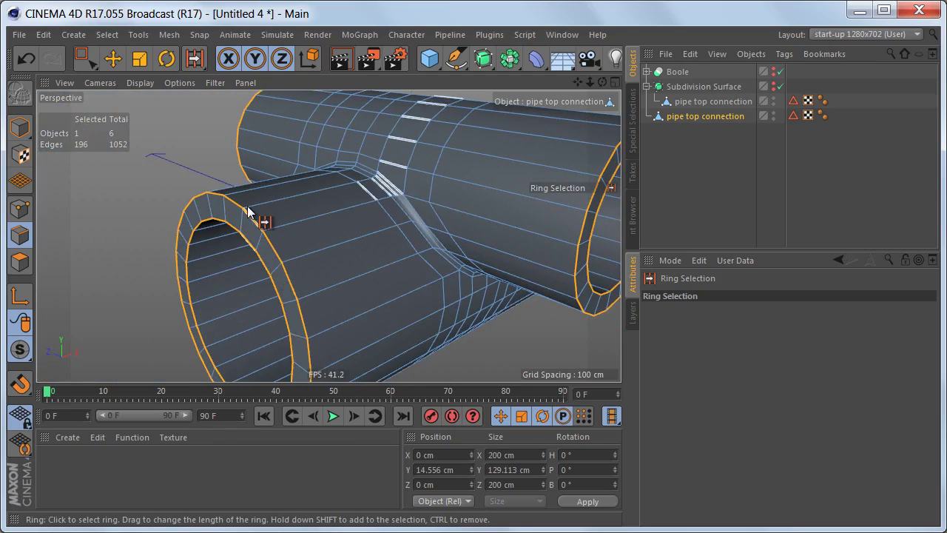
pyautogui.keyDown('alt'); pyautogui.moveTo(262, 211); pyautogui.dragTo(326, 210); pyautogui.keyUp('alt')
pyautogui.keyDown('ctrl'); pyautogui.click(313, 212); pyautogui.keyUp('ctrl')
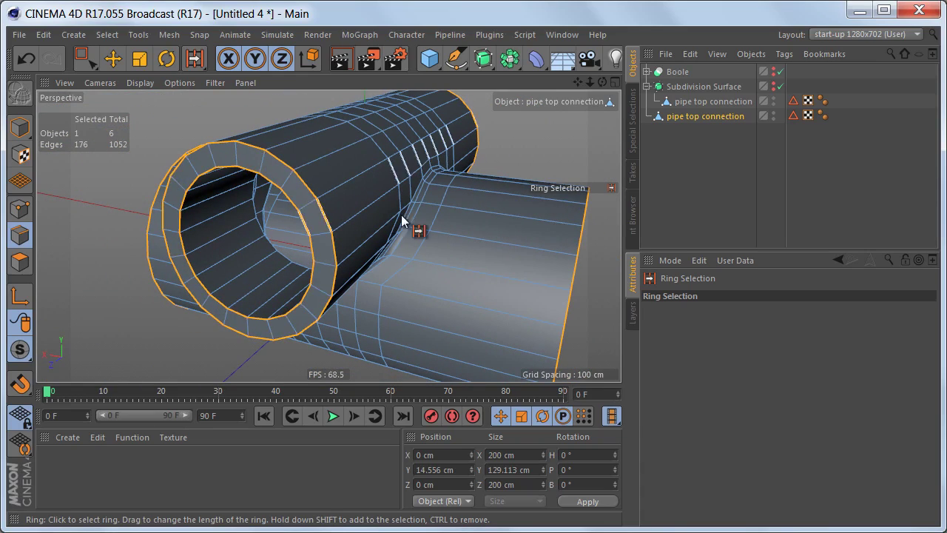
# Bevel the selected rim loops in Solid mode with a 3 cm fixed-distance offset.
pyautogui.keyDown('alt'); pyautogui.moveTo(402, 215); pyautogui.dragTo(222, 265); pyautogui.keyUp('alt')
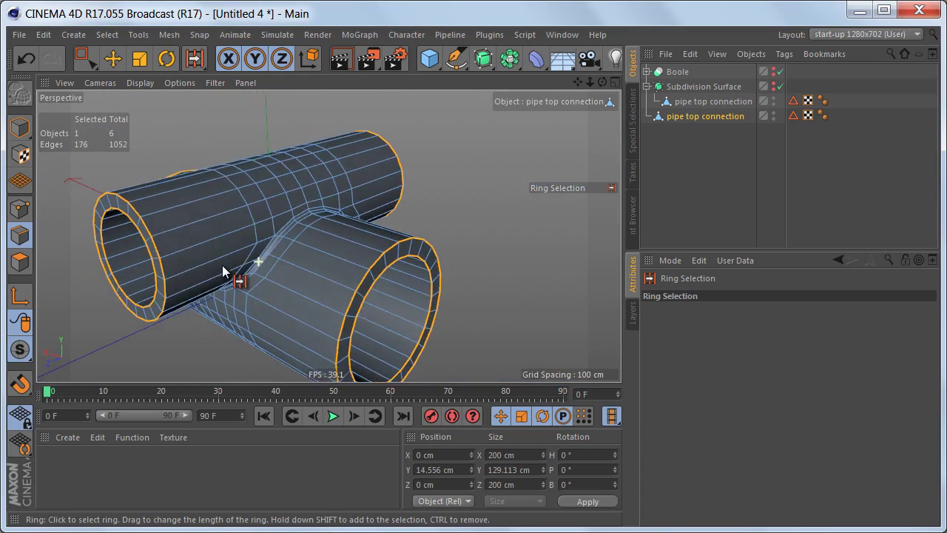
pyautogui.rightClick(461, 185)
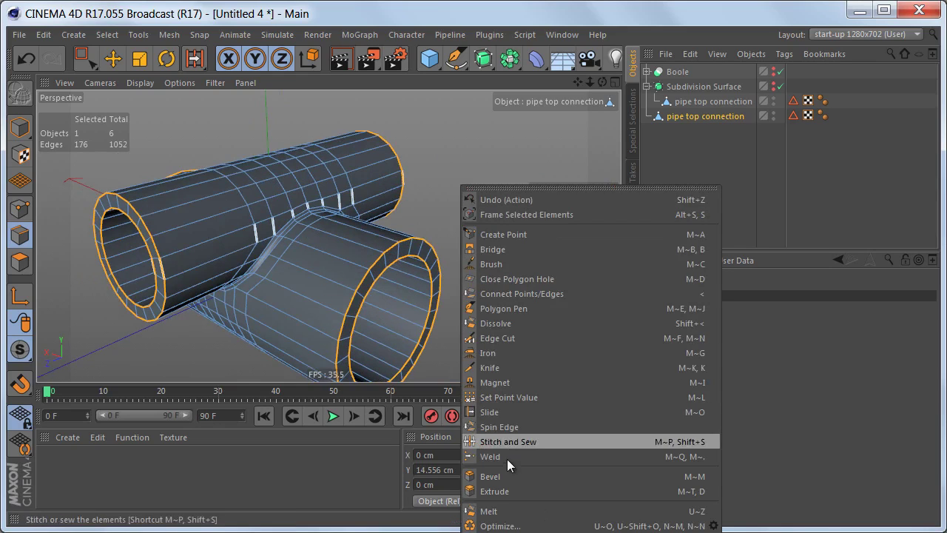
pyautogui.click(520, 477)
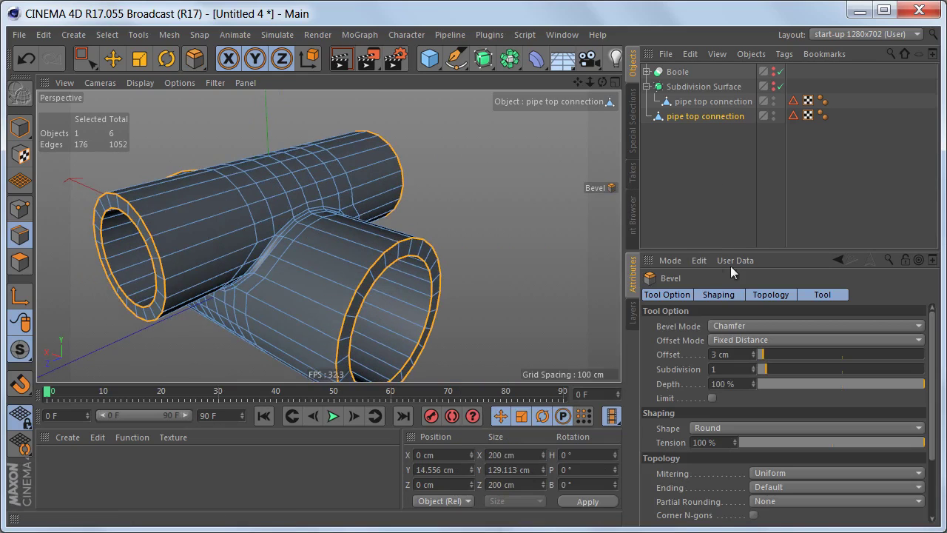
pyautogui.click(740, 329)
pyautogui.click(740, 357)
pyautogui.keyDown('alt'); pyautogui.moveTo(440, 333); pyautogui.dragTo(419, 286); pyautogui.keyUp('alt')
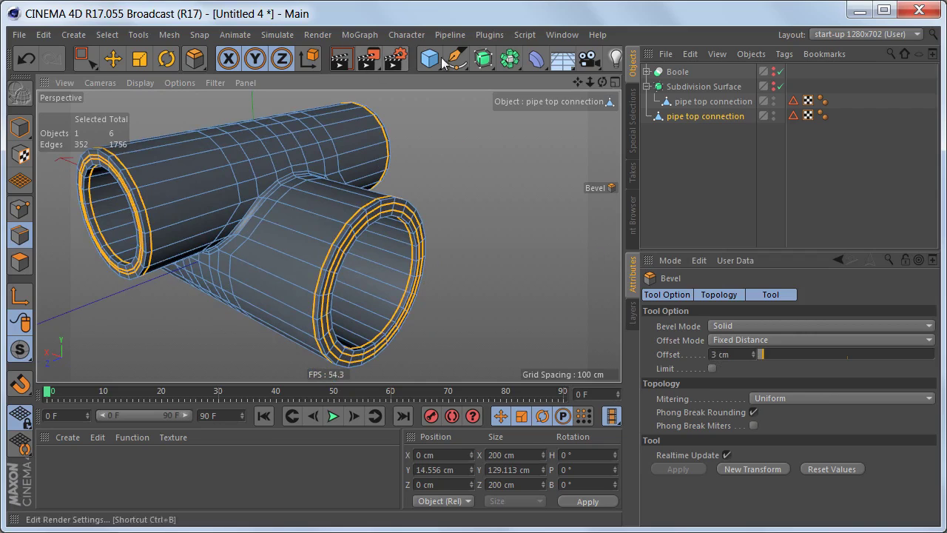
# Place the beveled pipe mesh under a Subdivision Surface and render the view to check the rims.
pyautogui.keyDown('alt'); pyautogui.click(484, 59); pyautogui.keyUp('alt')
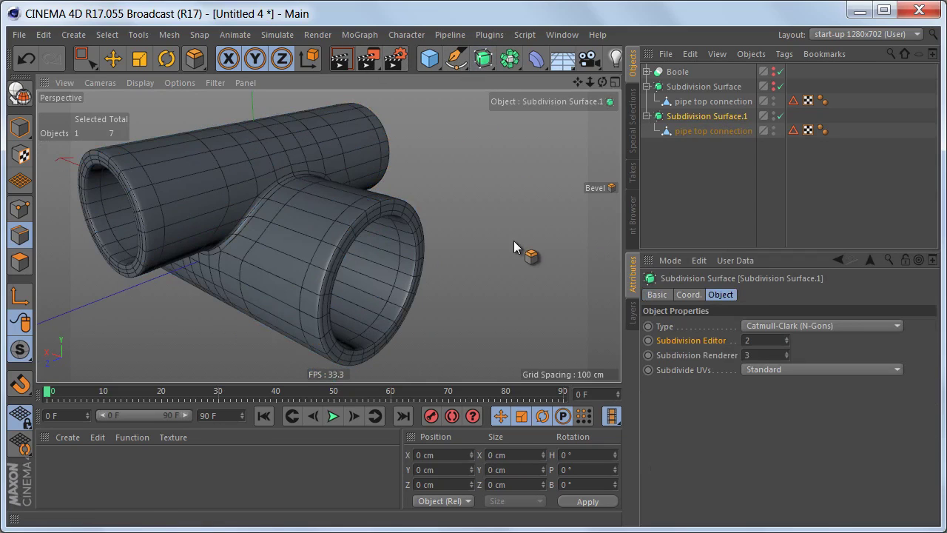
pyautogui.hotkey('ctrl', 'r')
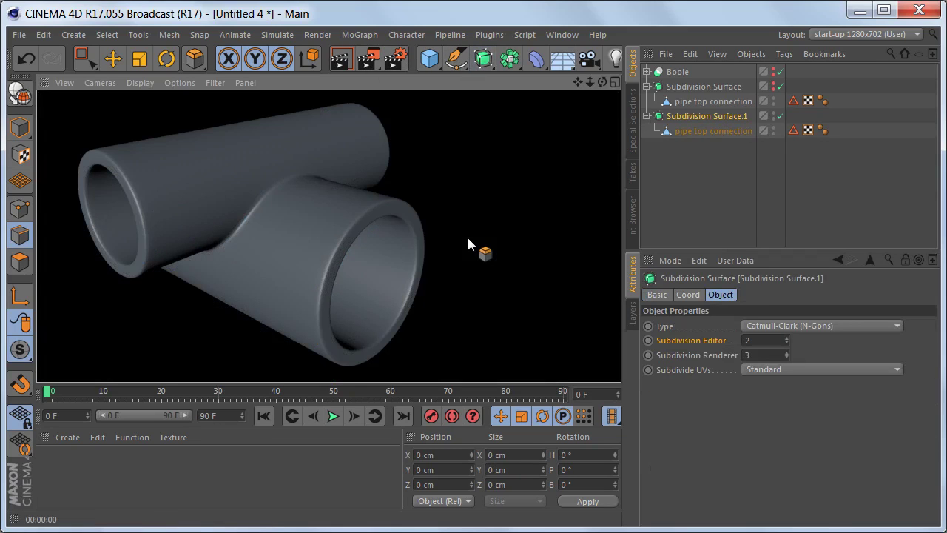
# Undo the Subdivision Surface and the 3 cm bevel, and bevel the rim loops again with a 2 cm offset.
pyautogui.hotkey('ctrl', 'z')
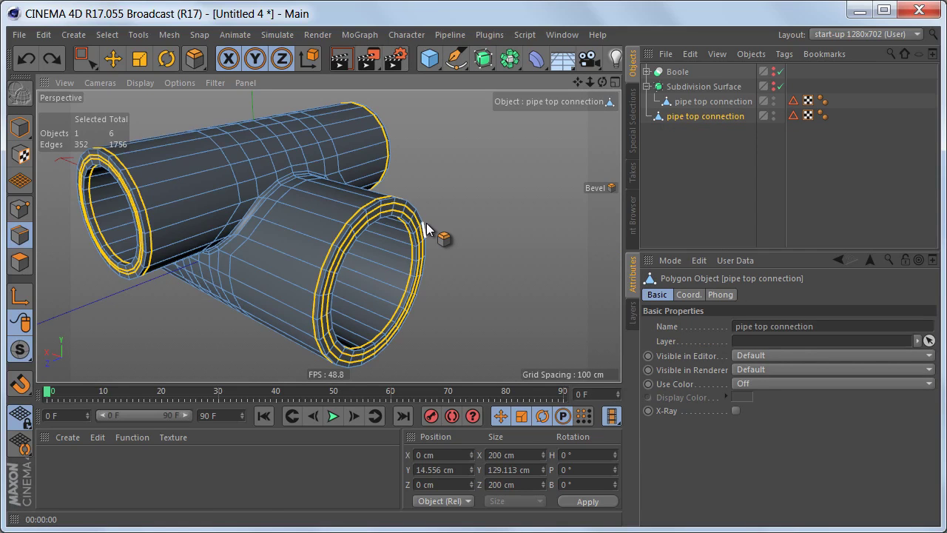
pyautogui.hotkey('ctrl', 'z')
pyautogui.rightClick(432, 225)
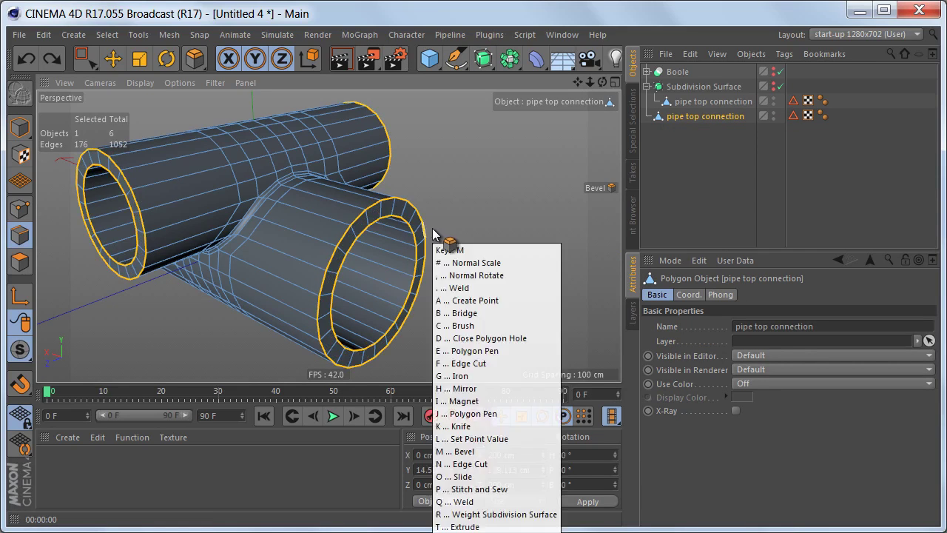
pyautogui.click(463, 452)
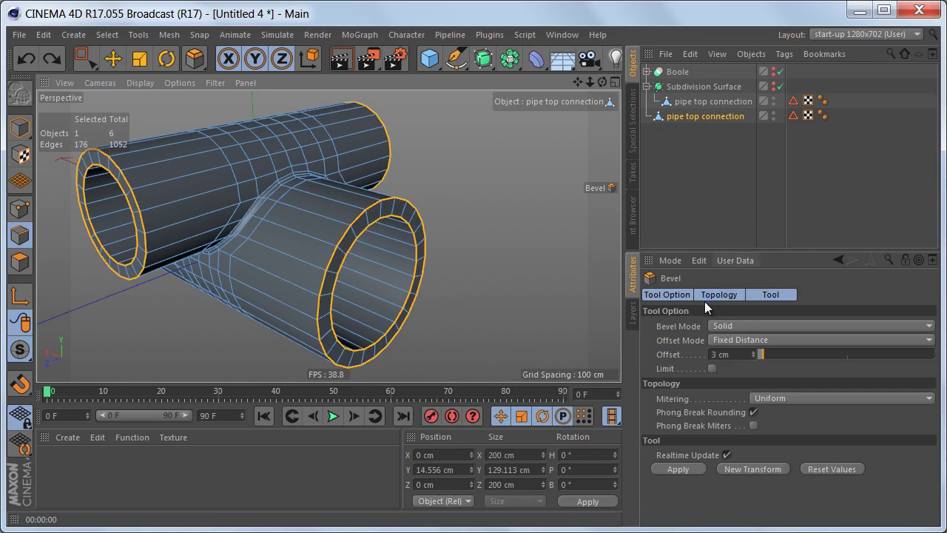
pyautogui.click(753, 357)
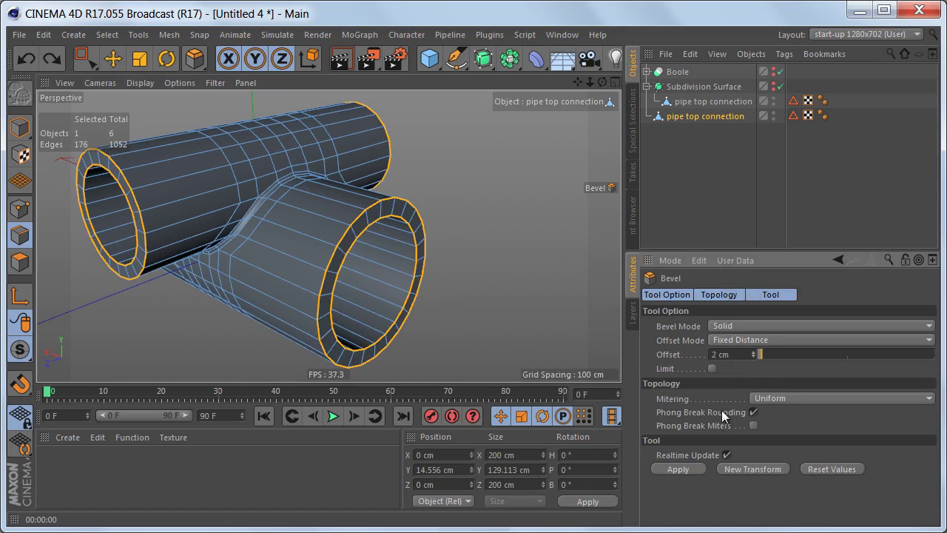
pyautogui.click(678, 469)
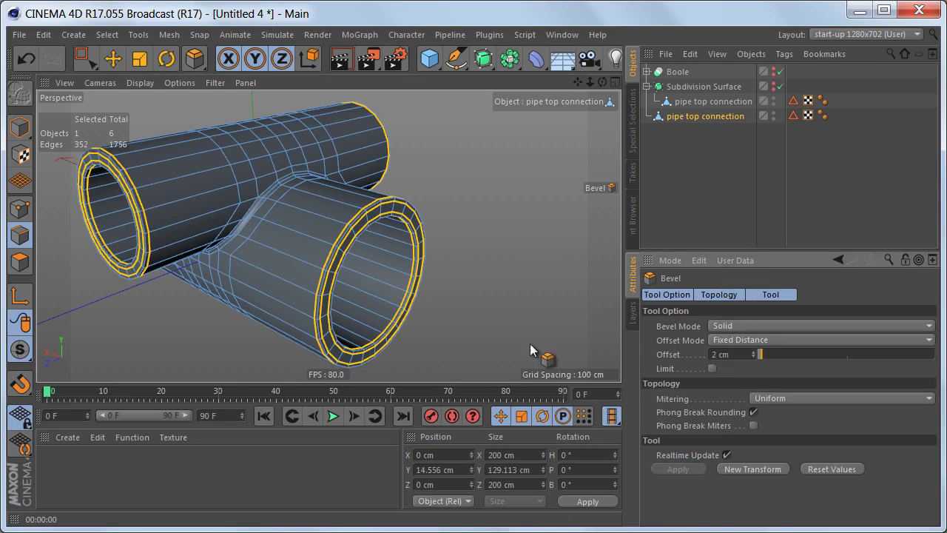
# Wrap the re-beveled pipe mesh in a Subdivision Surface and render a preview of the perspective view.
pyautogui.keyDown('alt'); pyautogui.click(482, 58); pyautogui.keyUp('alt')
pyautogui.keyDown('alt'); pyautogui.moveTo(450, 191); pyautogui.dragTo(437, 235); pyautogui.keyUp('alt')
pyautogui.hotkey('ctrl', 'r')
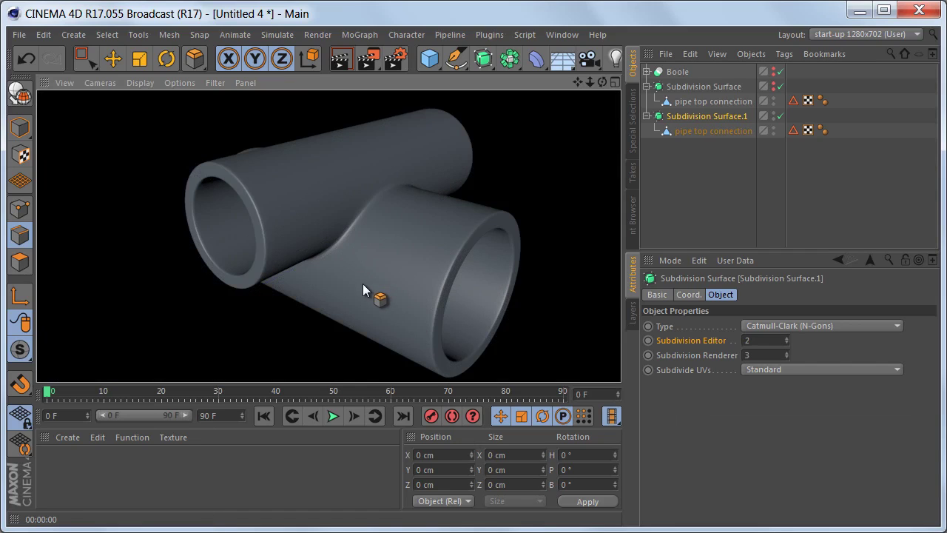
pyautogui.keyDown('alt'); pyautogui.moveTo(399, 247); pyautogui.dragTo(379, 247); pyautogui.keyUp('alt')
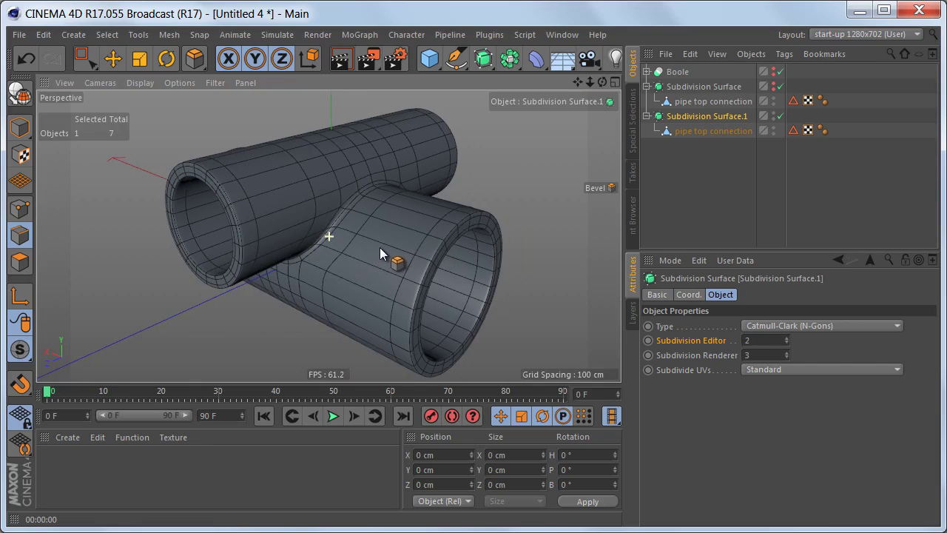